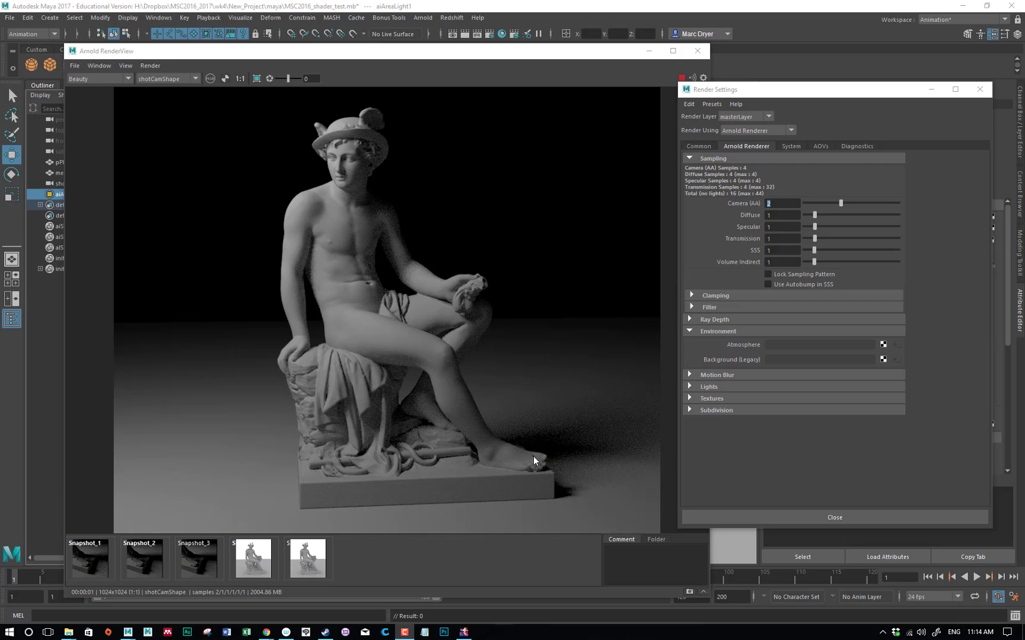
Select the statue mesh in the render view and move the render windows aside to uncover the statue in the viewport
left_click(736, 91)
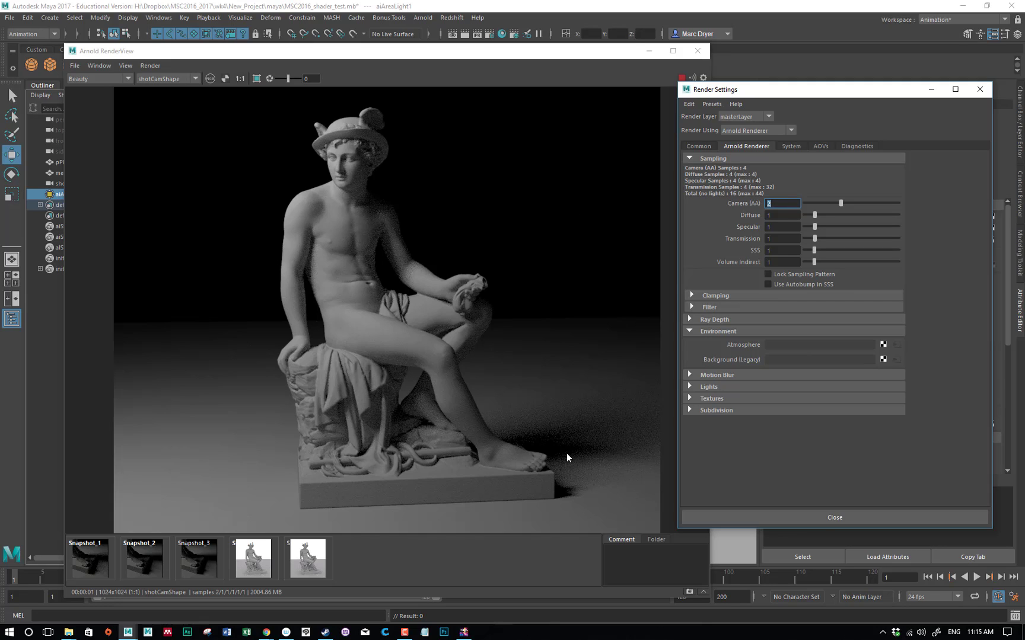
left_click_drag(491, 49, 448, 39)
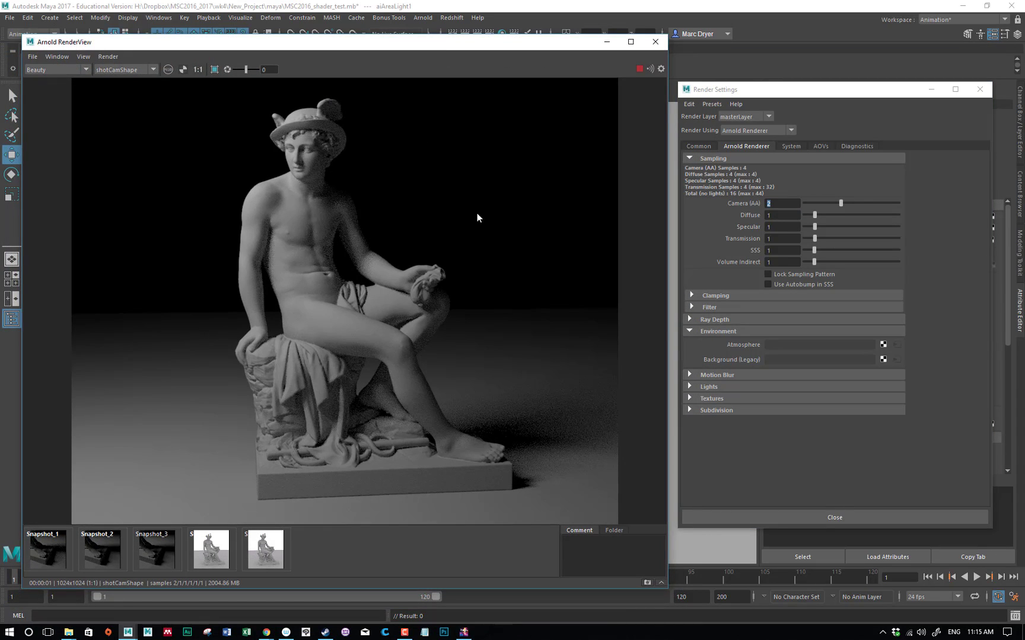
left_click_drag(309, 52, 319, 50)
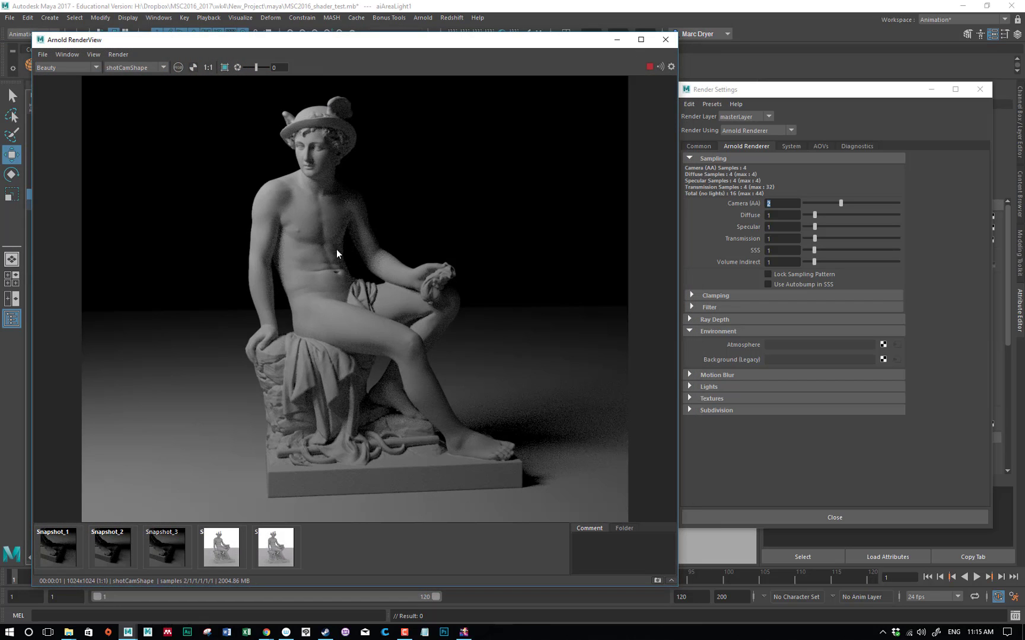
left_click(322, 255)
left_click(215, 398)
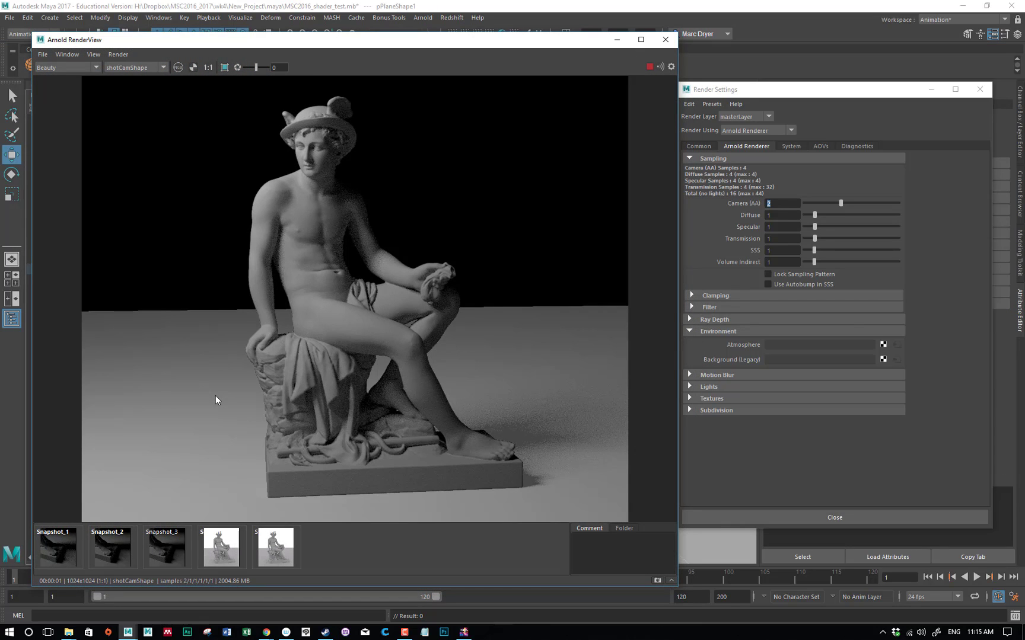
left_click(299, 281)
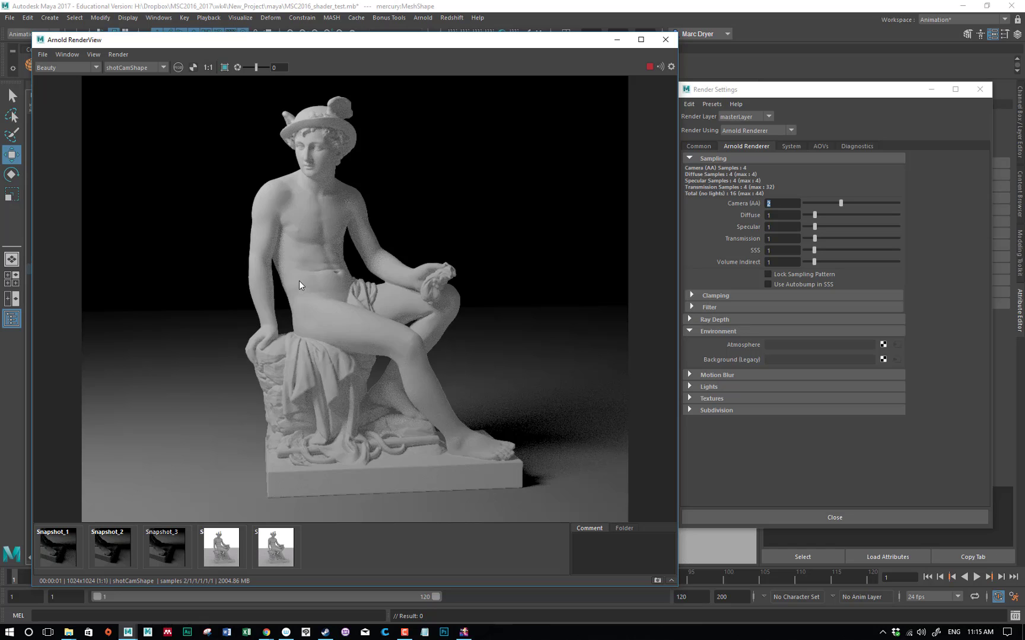
left_click_drag(747, 91, 1023, 181)
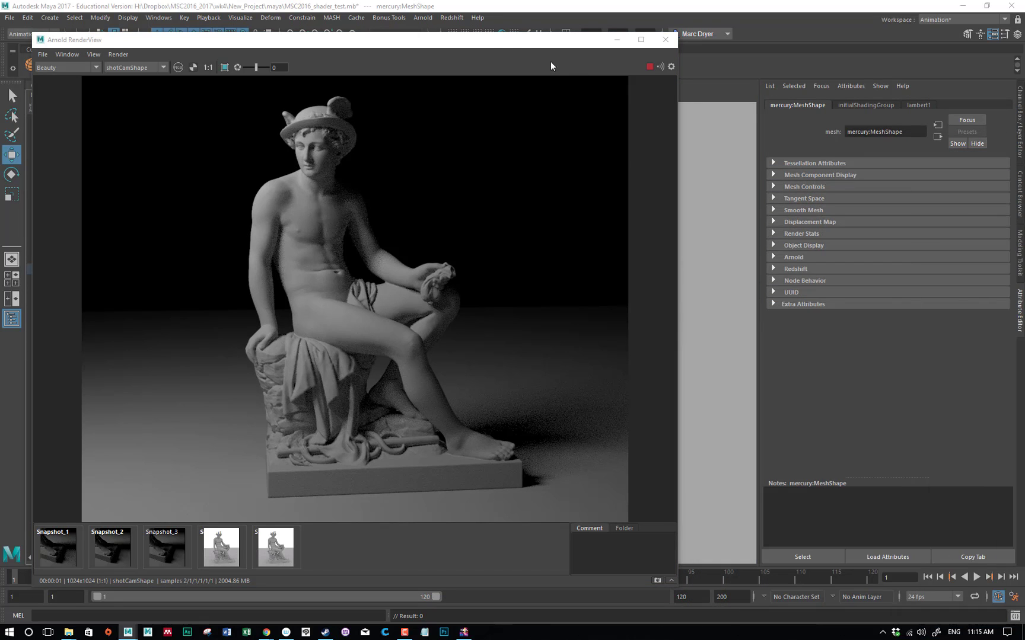
left_click_drag(490, 39, 300, 297)
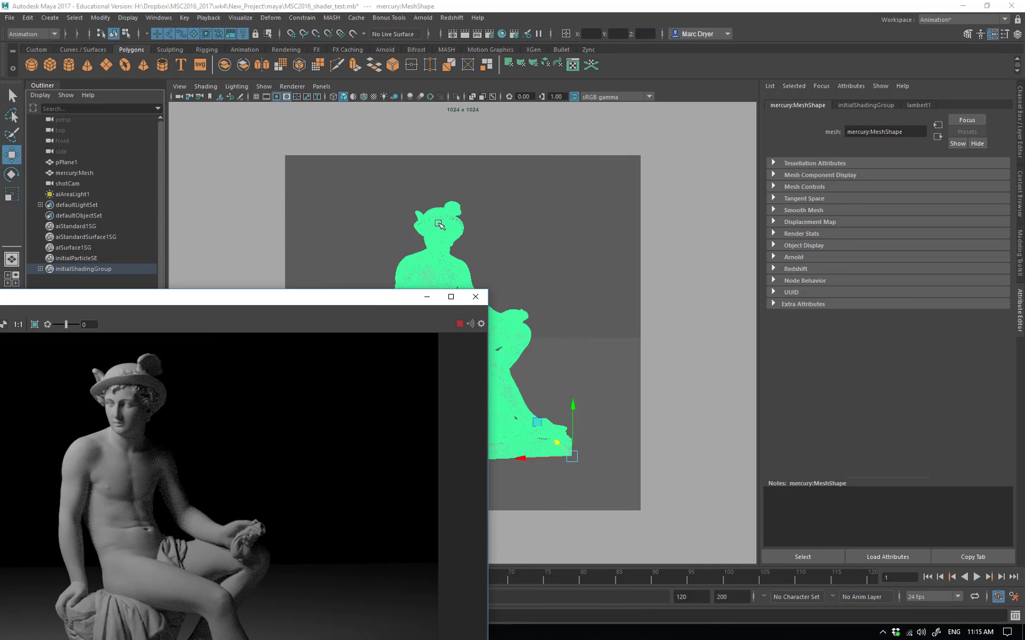
Assign a new Arnold aiStandardSurface material to the statue mesh and bring the render view back beside the material attributes
right_click(447, 223)
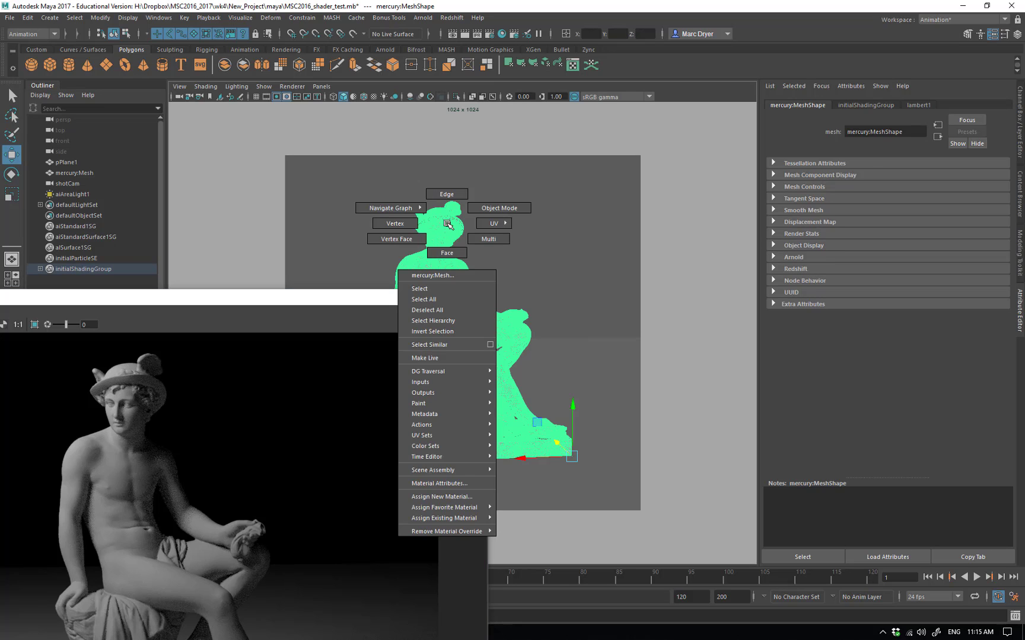
left_click(467, 498)
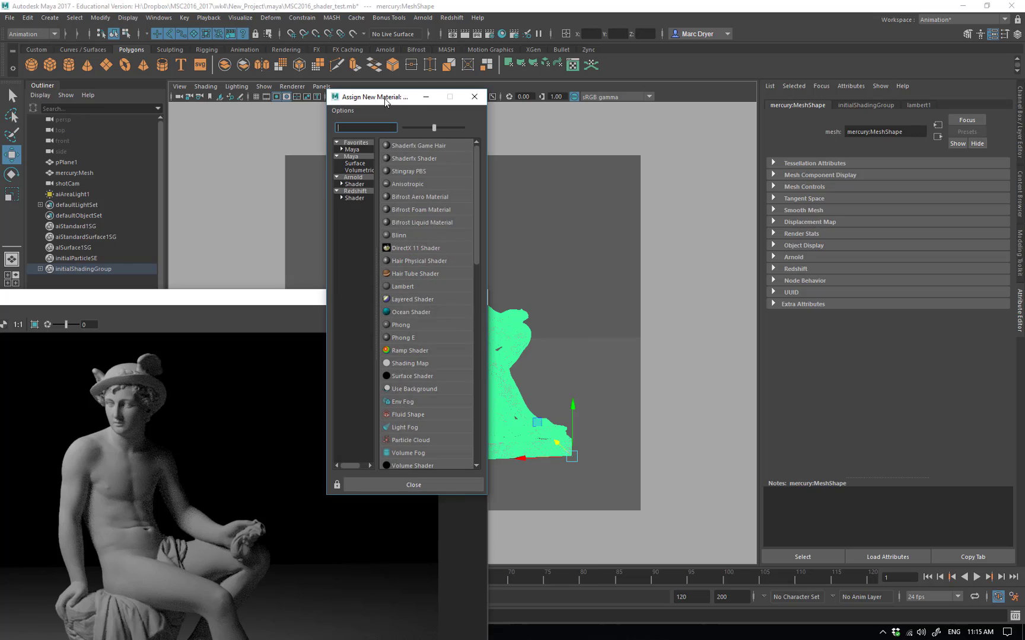
left_click_drag(391, 105, 606, 85)
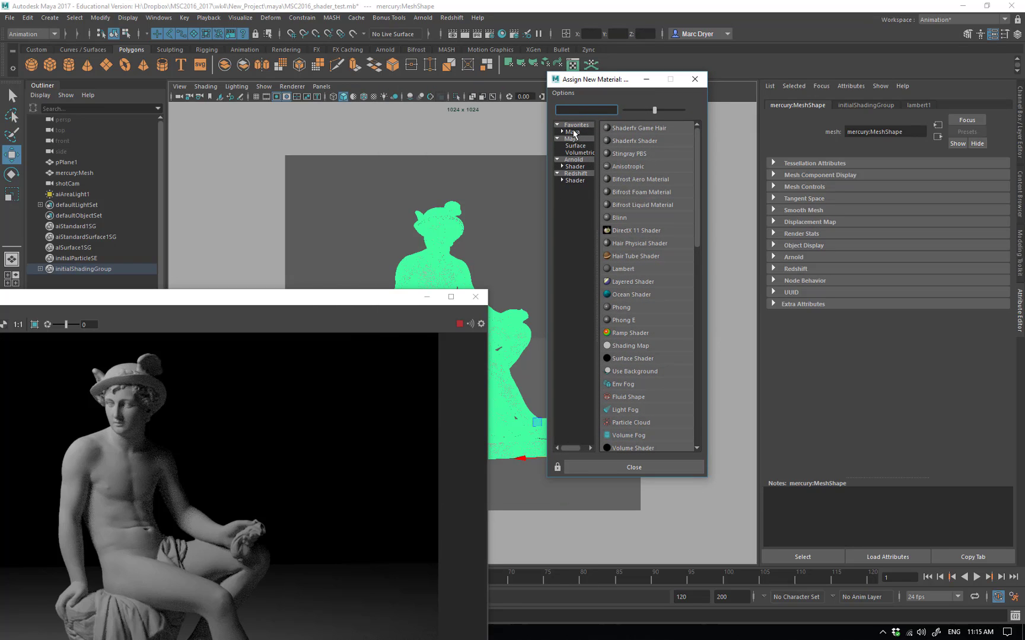
left_click(575, 167)
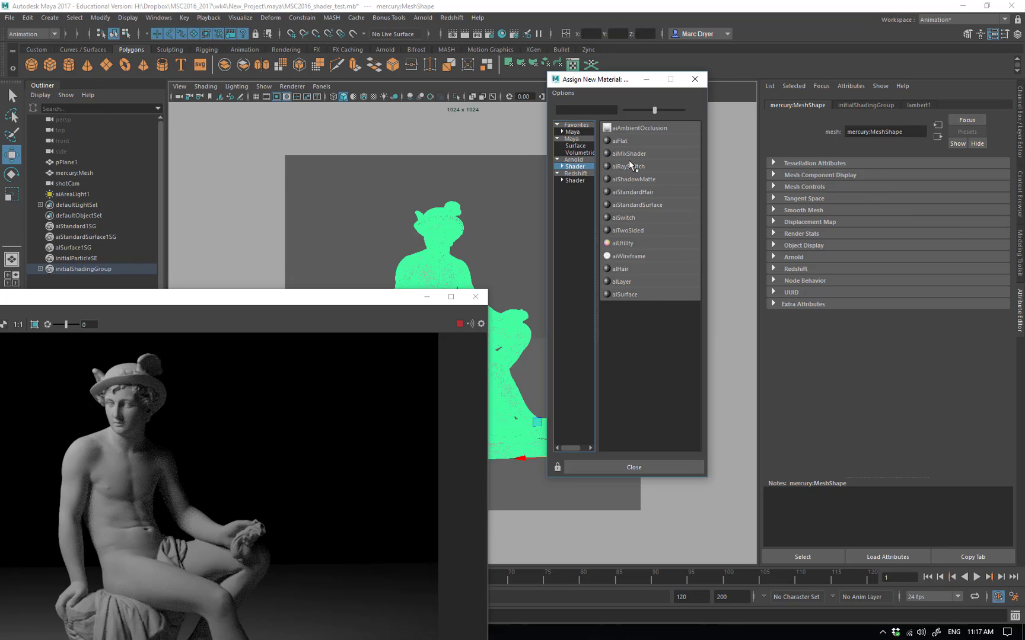
left_click(629, 203)
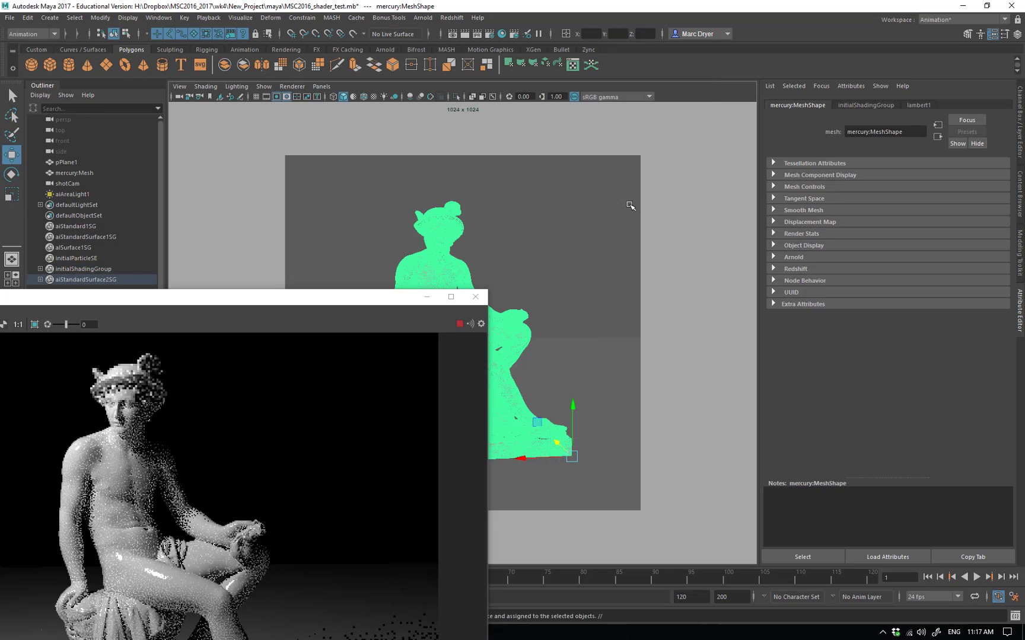
left_click_drag(330, 300, 546, 75)
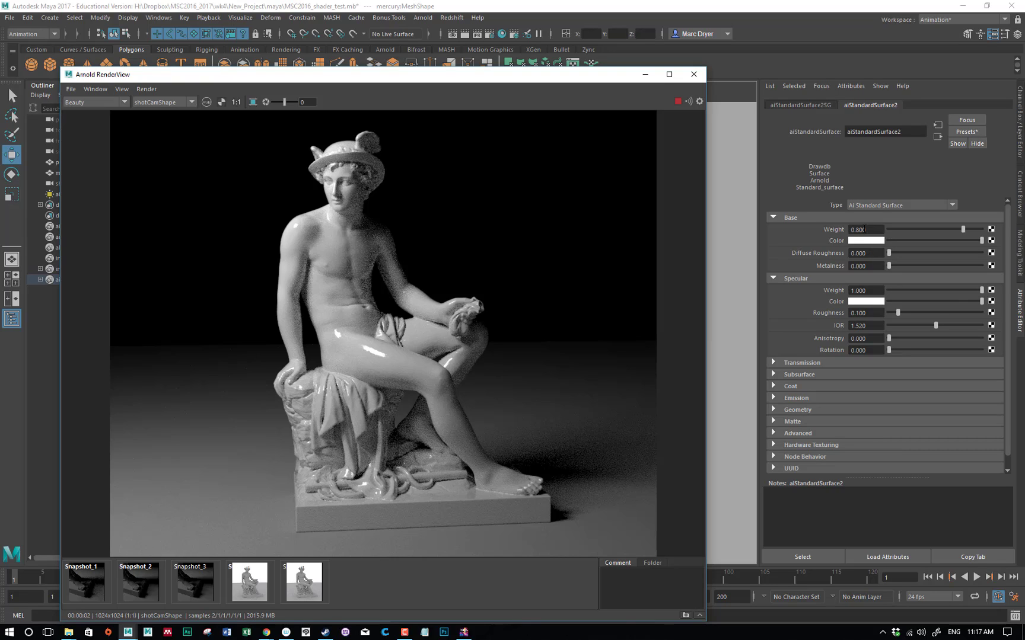
Set the material's specular weight to 0 and darken its base color to a mid grey
left_click(863, 229)
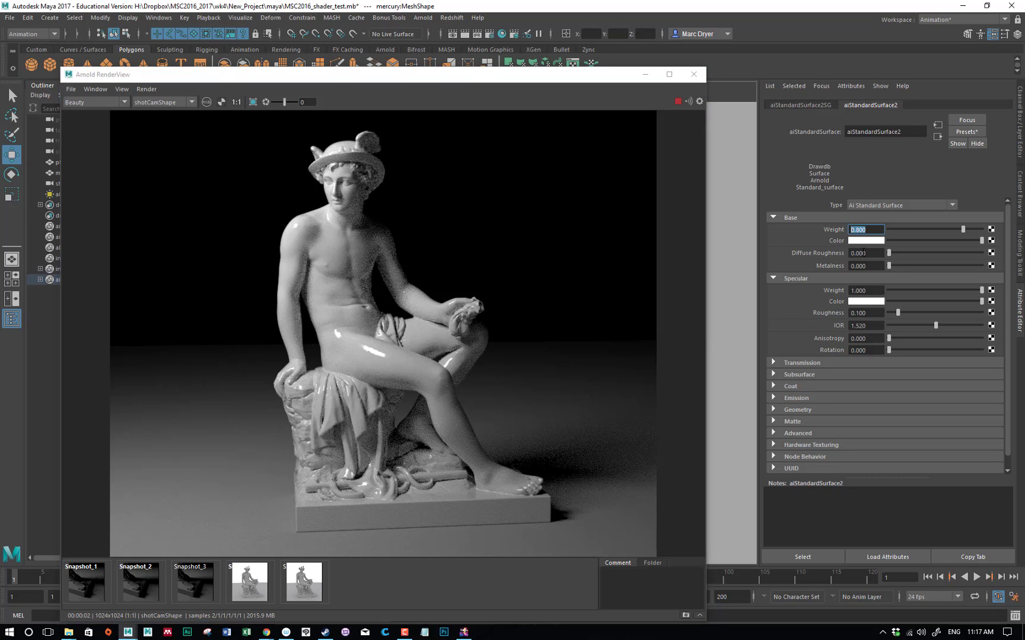
left_click(867, 231)
left_click_drag(875, 230, 843, 232)
left_click(871, 231)
left_click_drag(980, 293, 890, 292)
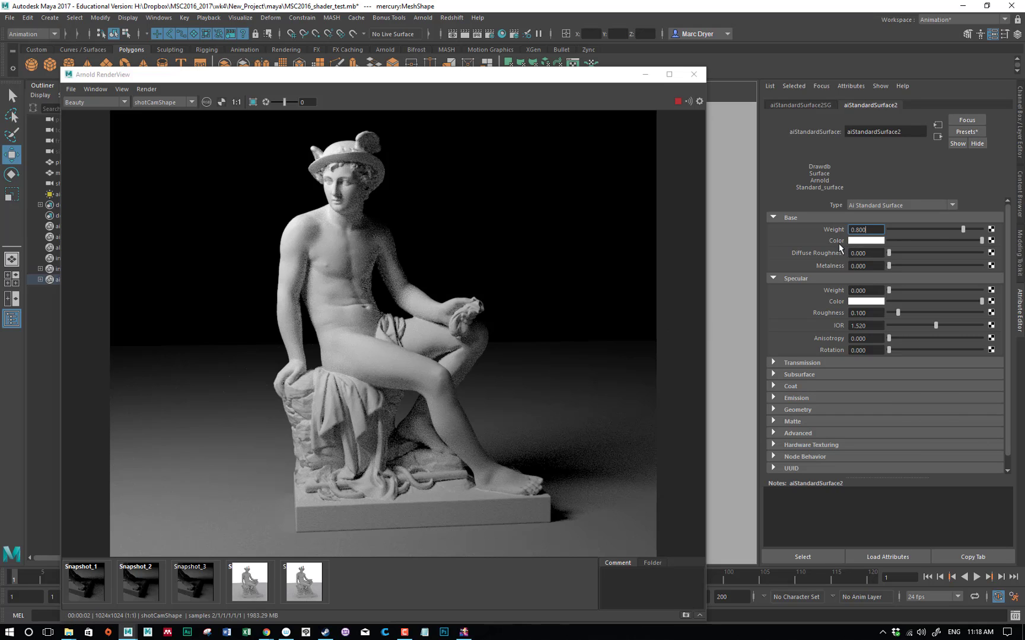
left_click(936, 241)
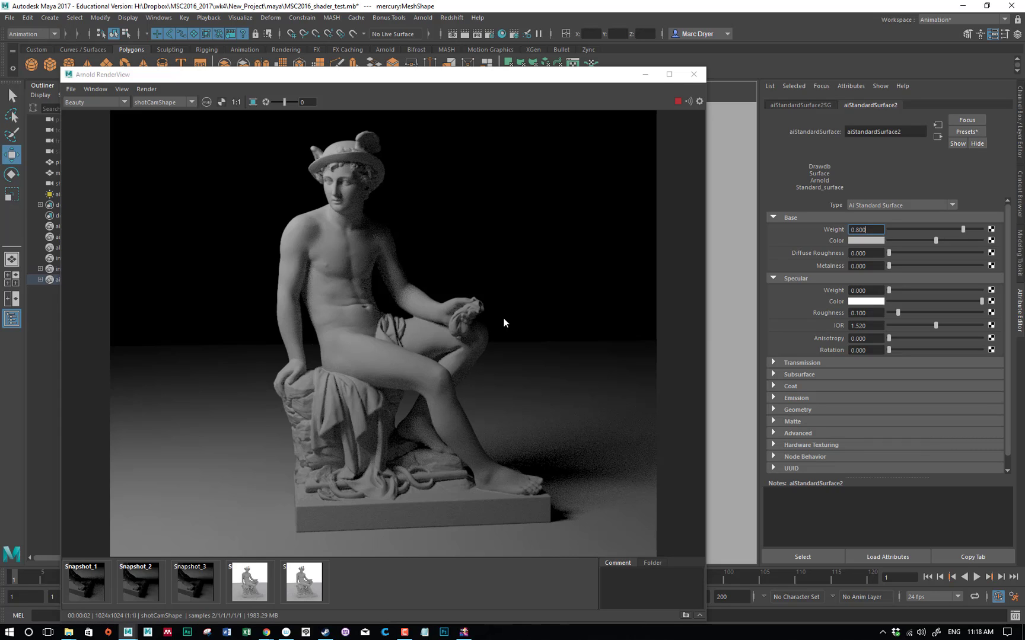
Test a base weight of 0.1 on the statue's material, and set it to 1
double_click(875, 232)
type("0.1")
key("Return")
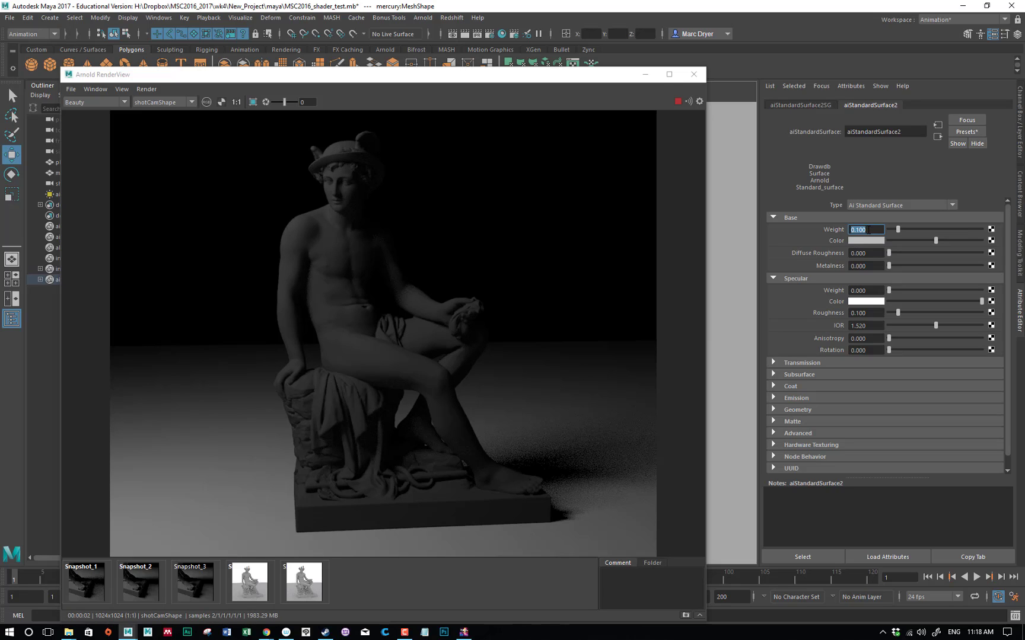
type("1")
key("Return")
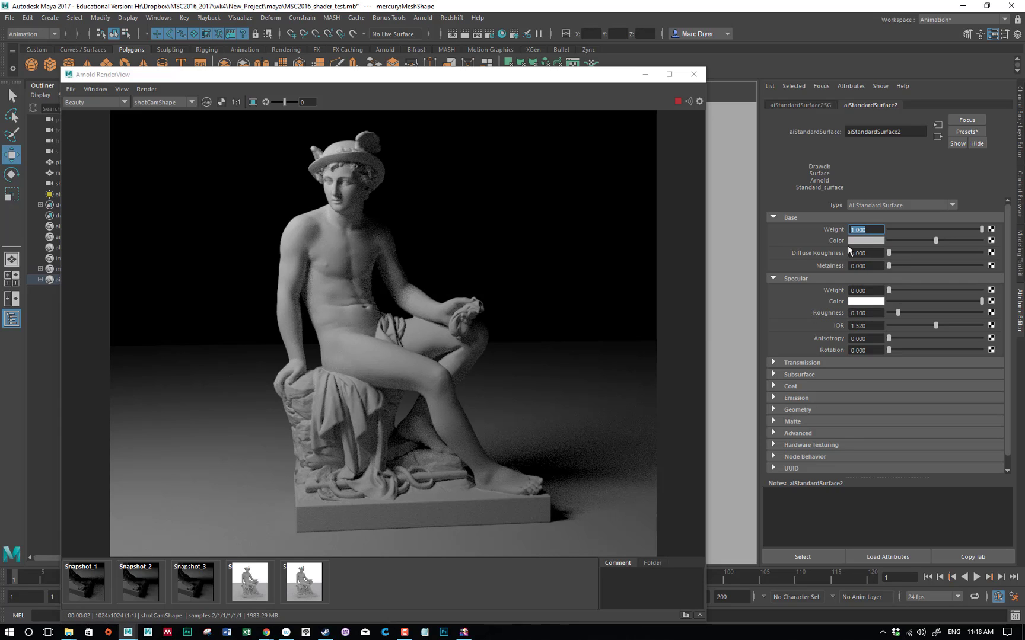
Try a diffuse roughness of about 0.587 on the material and return it to 0
left_click_drag(888, 253, 944, 253)
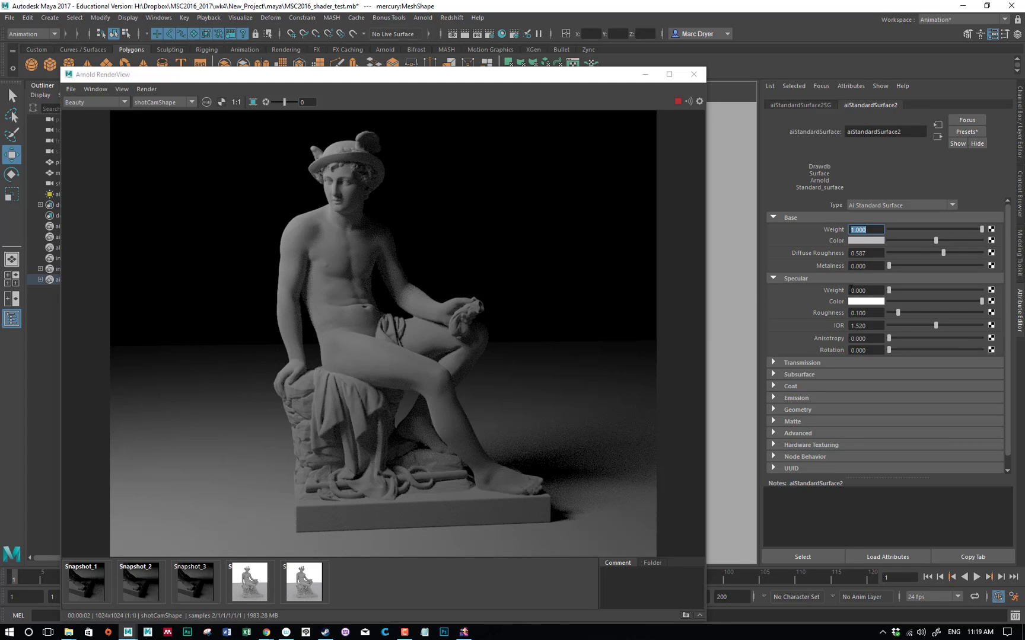
left_click_drag(944, 253, 883, 253)
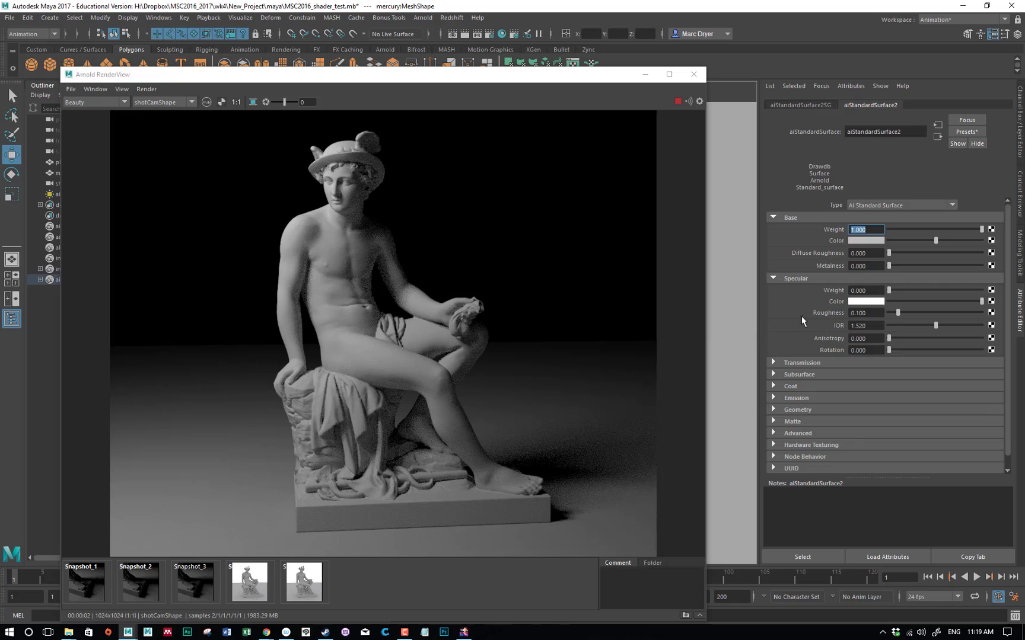
left_click(871, 232)
Compare the statue's highlights with specular weights of 1 and 0, and leave the weight at 1
left_click(873, 290)
type("1")
key("Return")
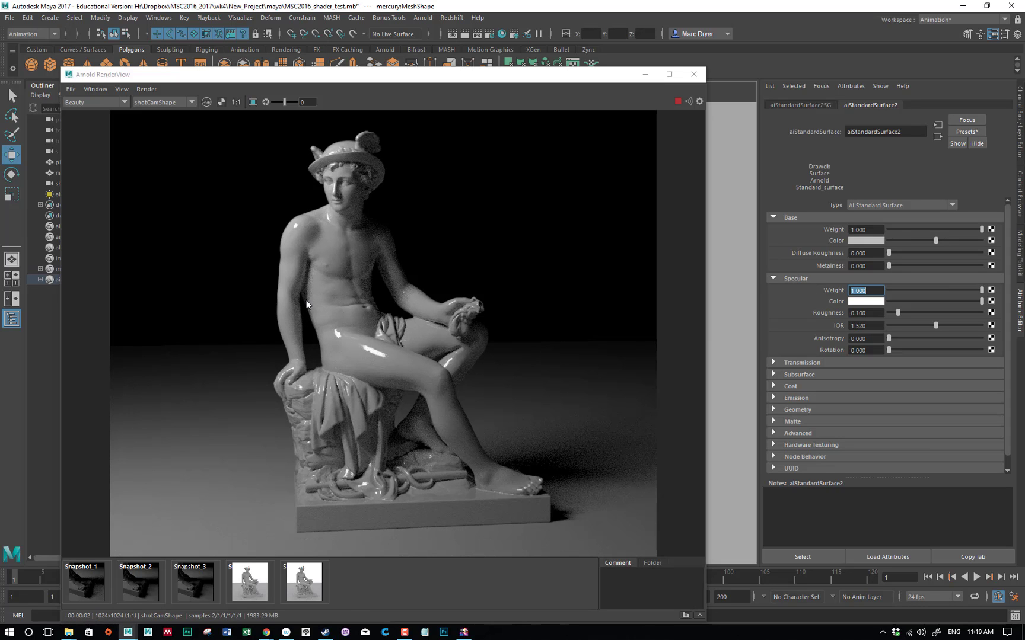
type("0")
key("Return")
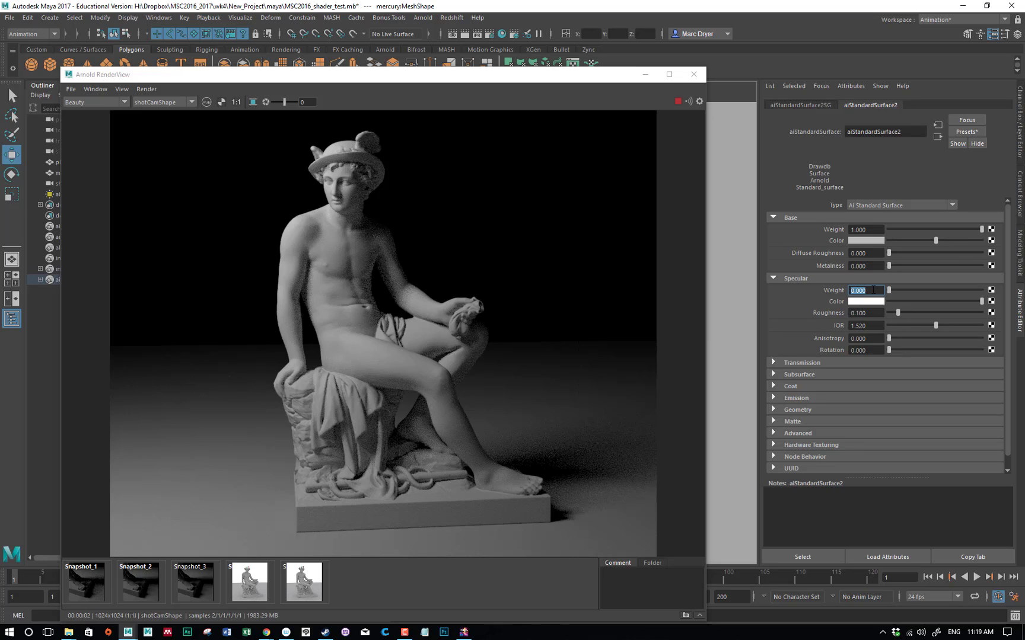
type("1")
key("Return")
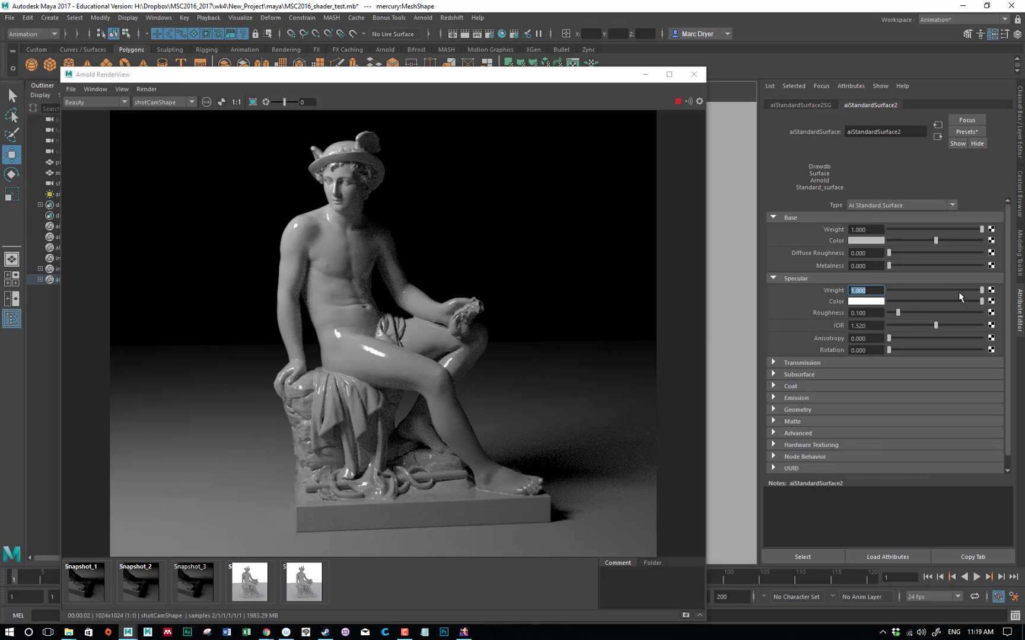
Try red as the material's specular color and change it back to white
left_click(882, 303)
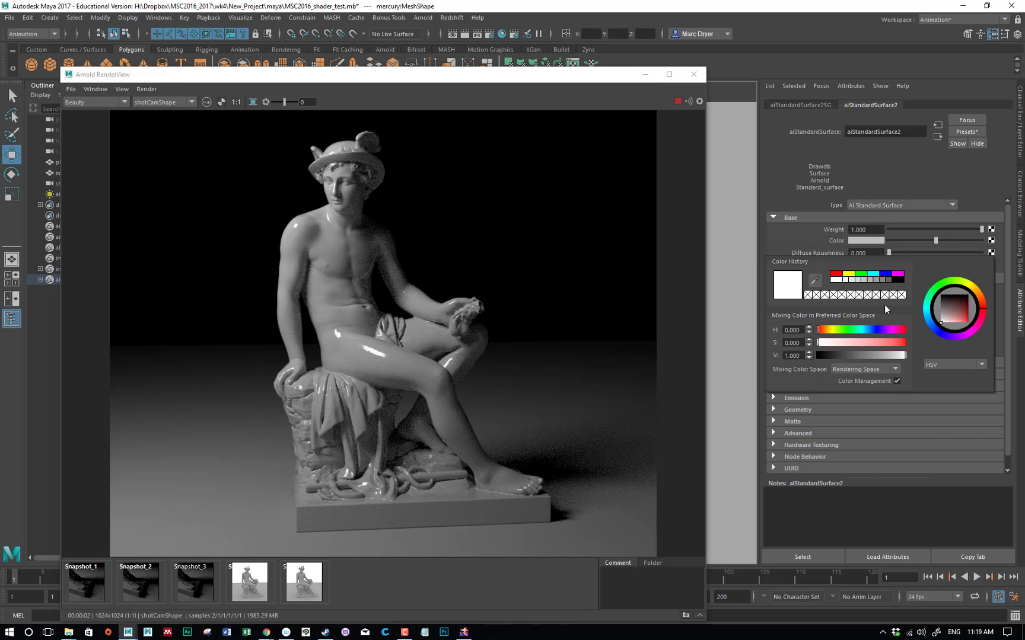
left_click(836, 273)
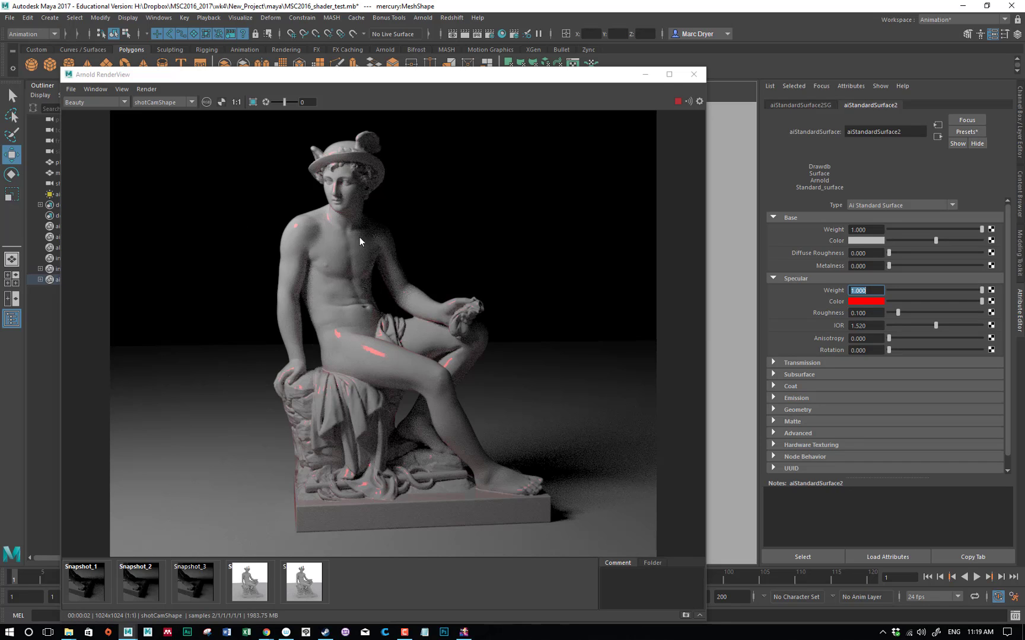
left_click(867, 303)
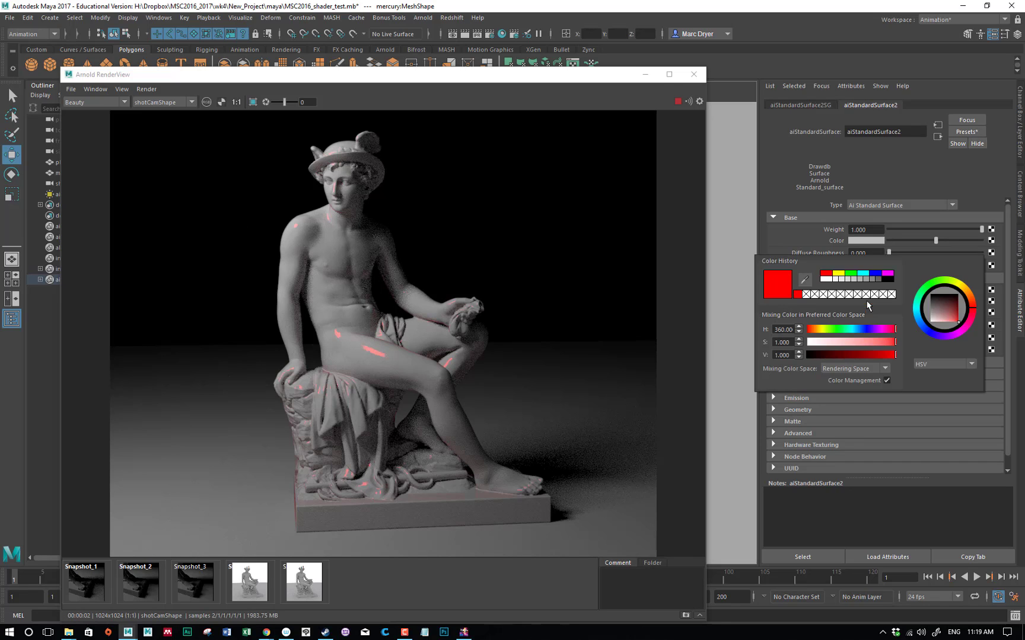
left_click(823, 279)
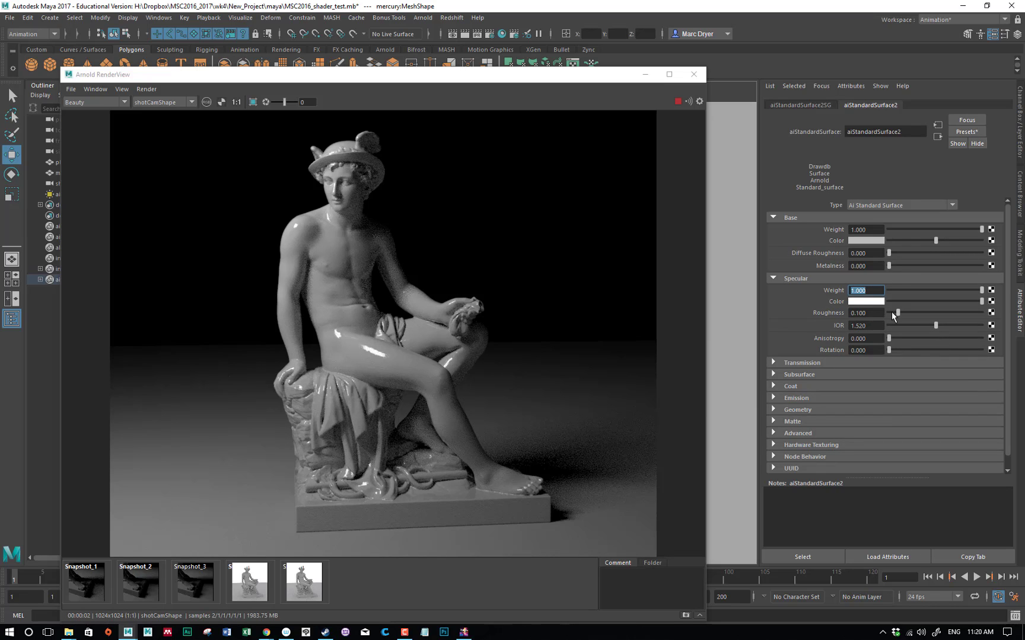
Test specular roughness values of 0 and about 0.471, and settle on about 0.267
left_click_drag(898, 313, 885, 313)
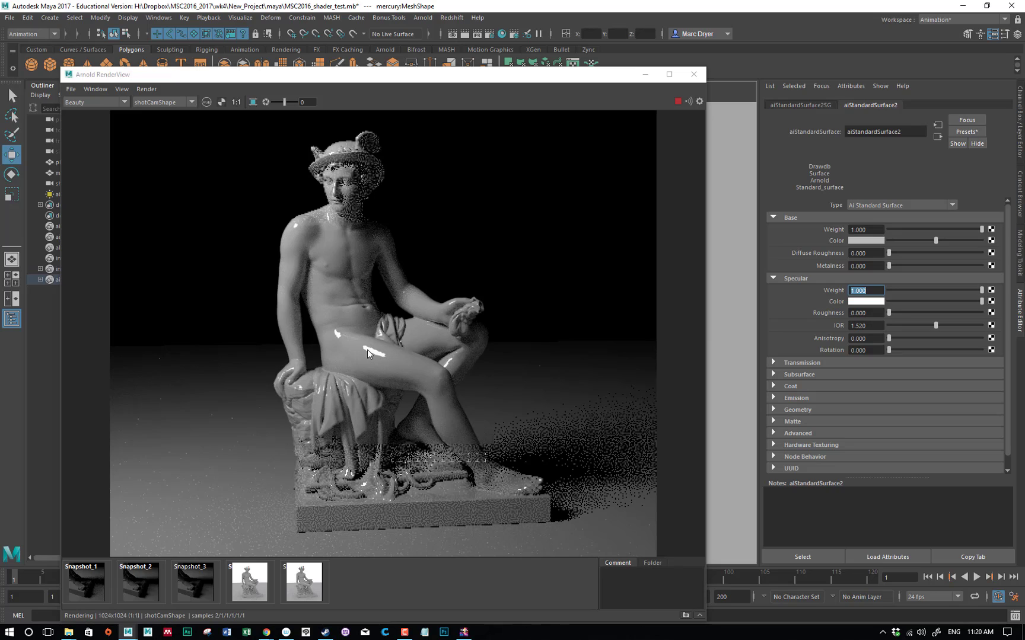
left_click(101, 89)
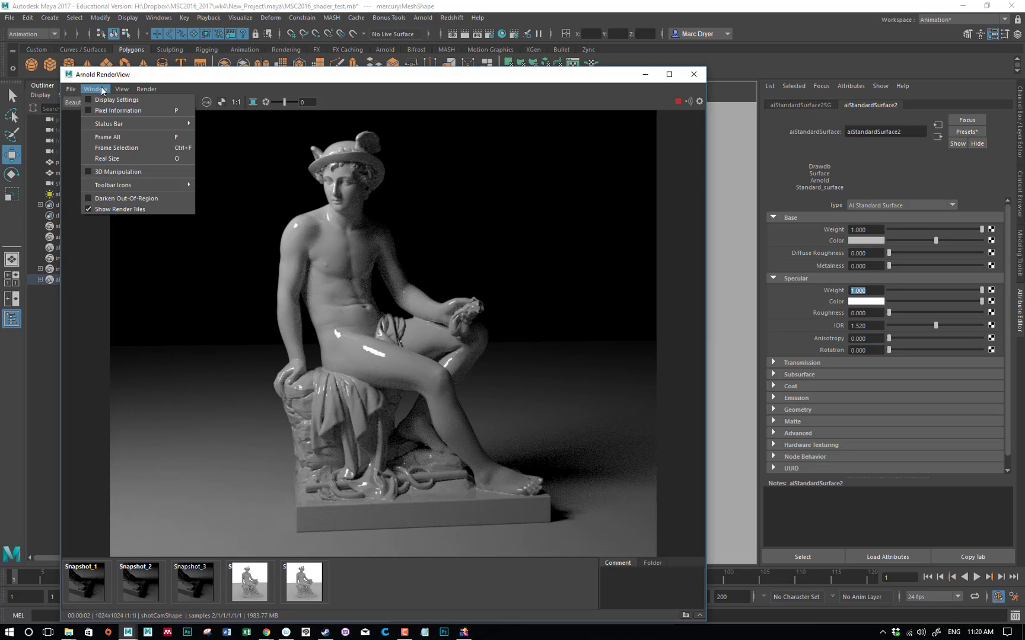
left_click(108, 156)
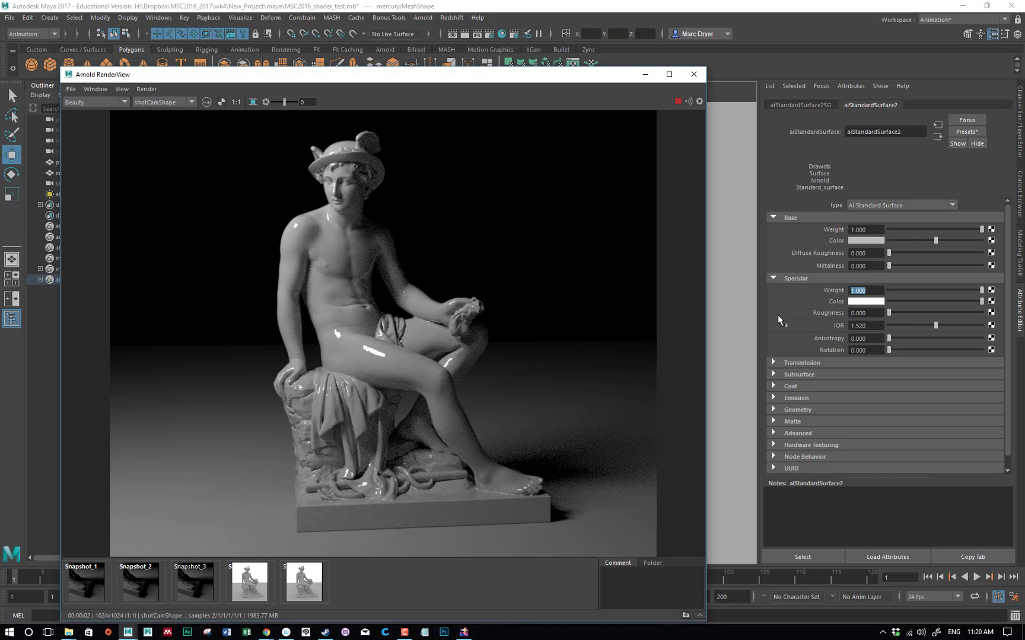
left_click_drag(916, 313, 932, 314)
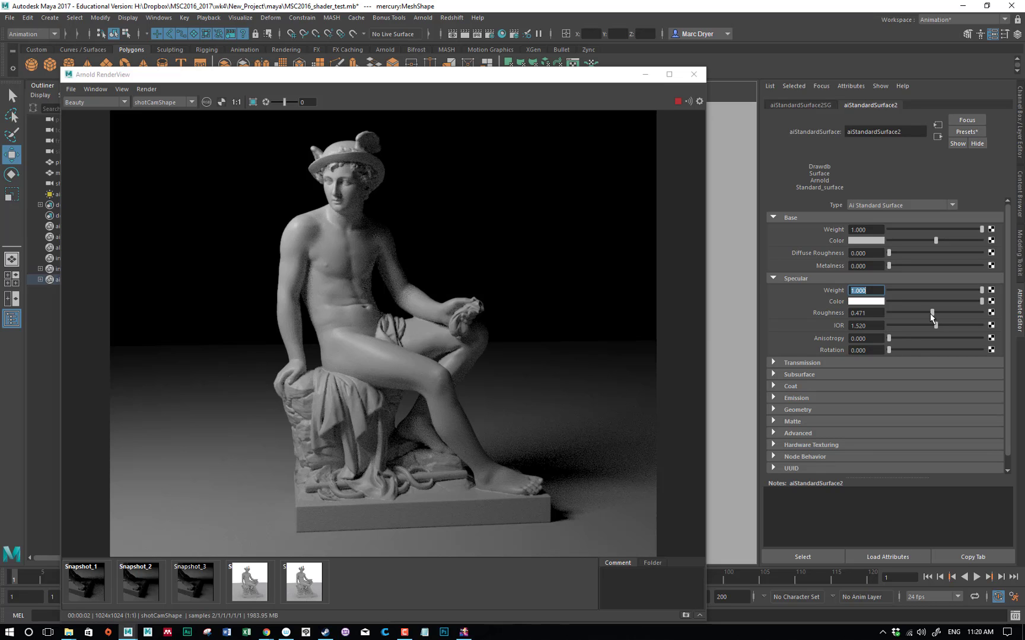
left_click_drag(932, 313, 913, 318)
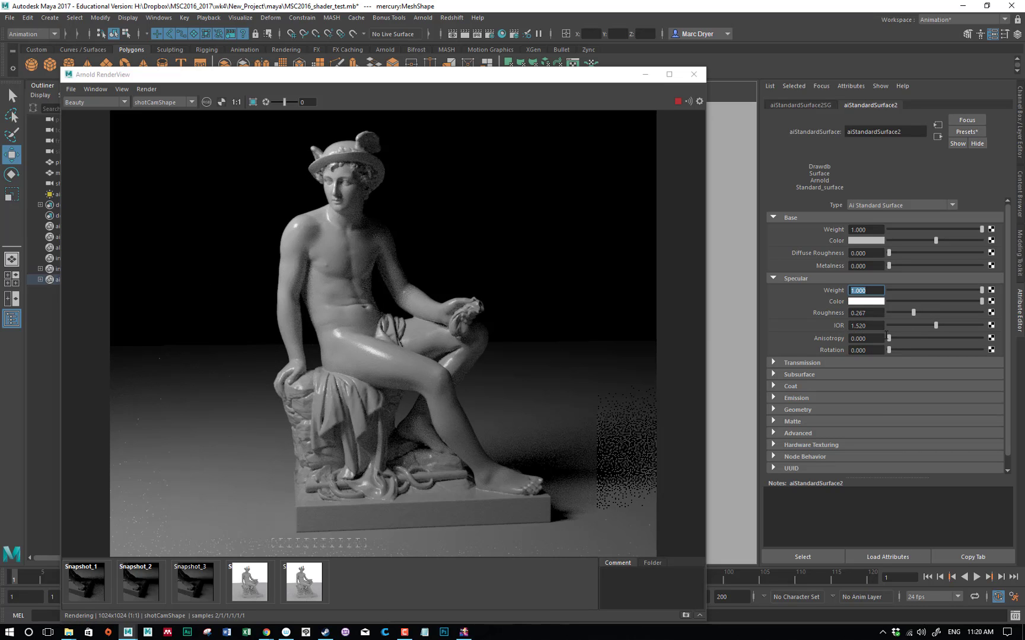
Compare the specular IOR extremes of 0 and 3, and set the IOR to 1.5
left_click_drag(935, 325, 819, 328)
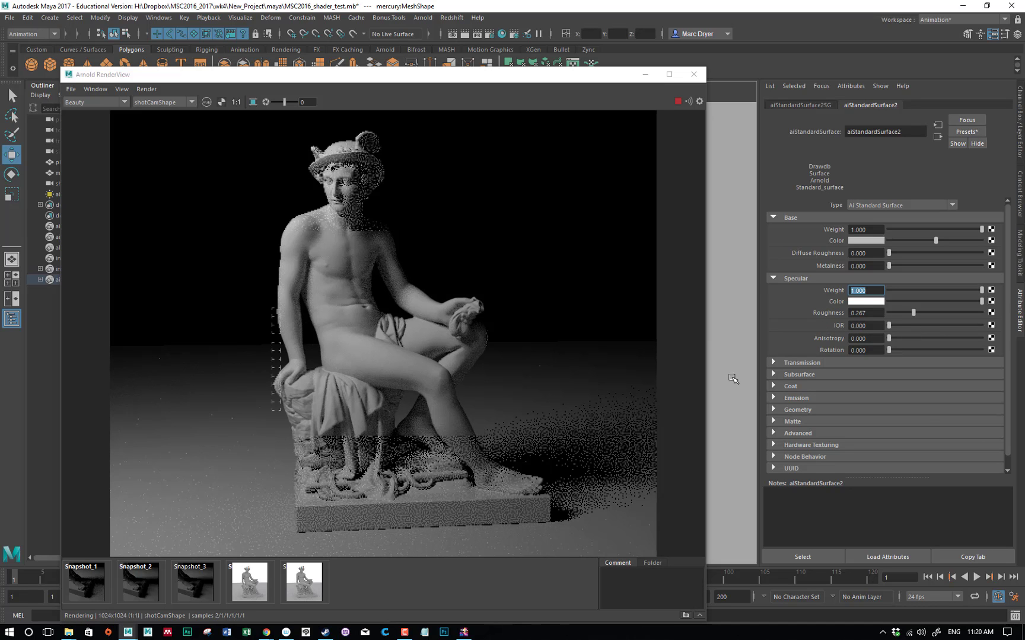
left_click_drag(888, 325, 989, 328)
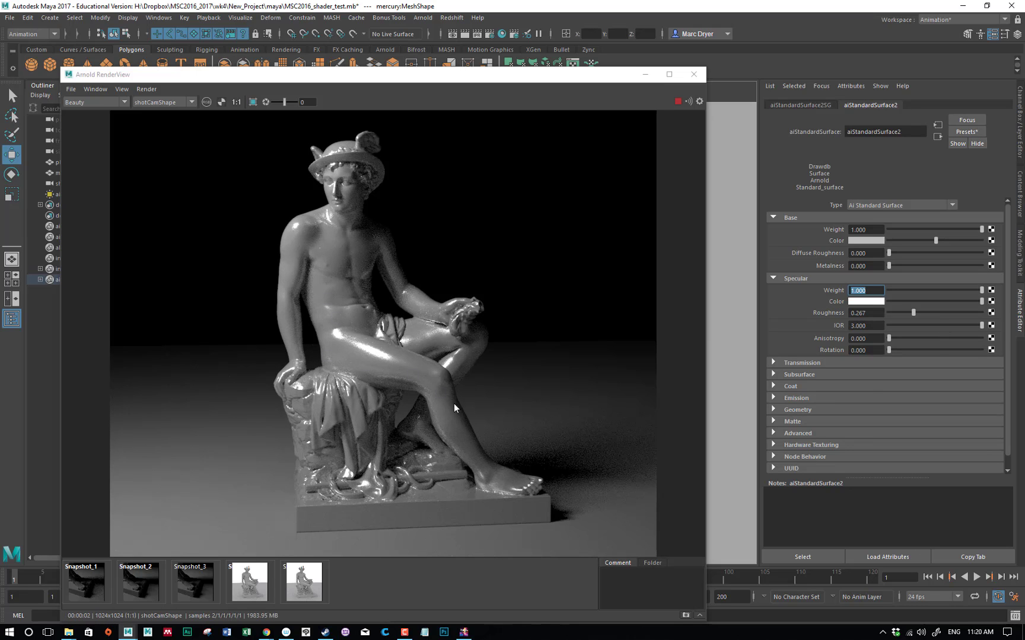
left_click(875, 327)
type("1.5")
key("Return")
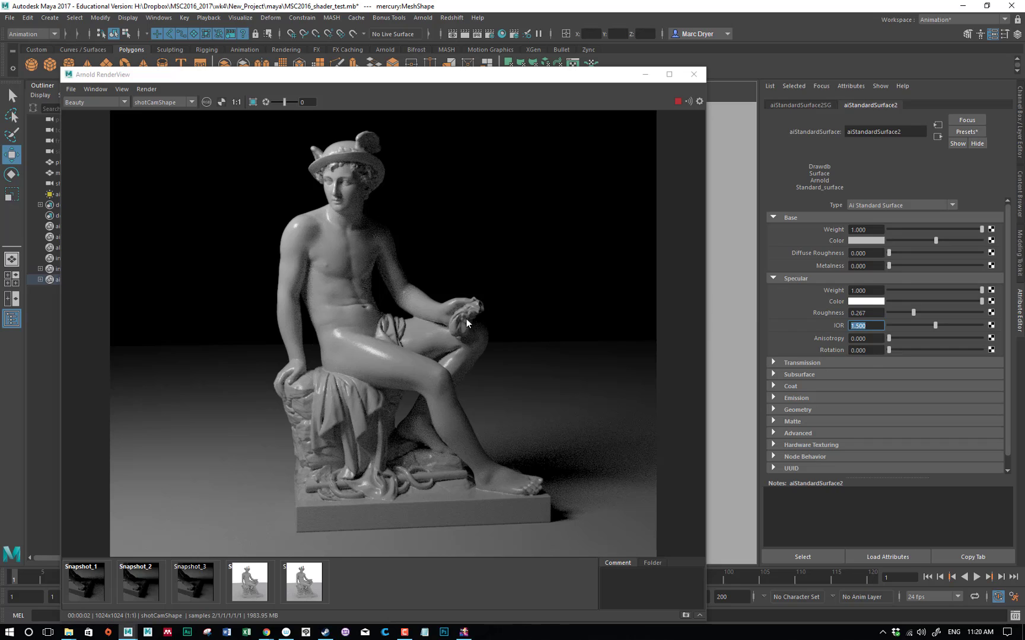
Set the material's transmission weight to 1
left_click(777, 362)
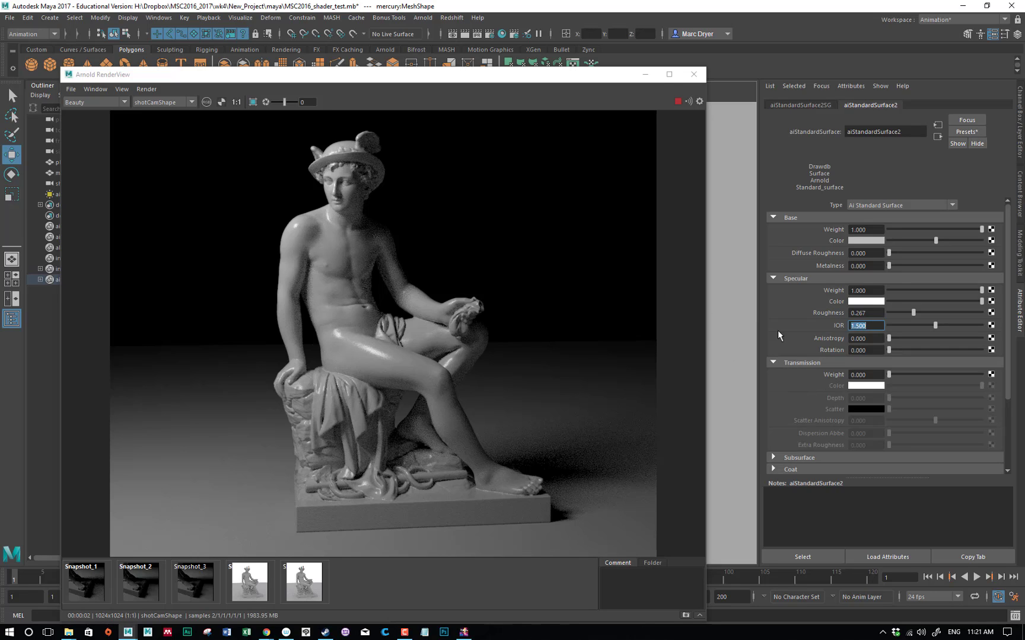
scroll(800, 289, "down", 2)
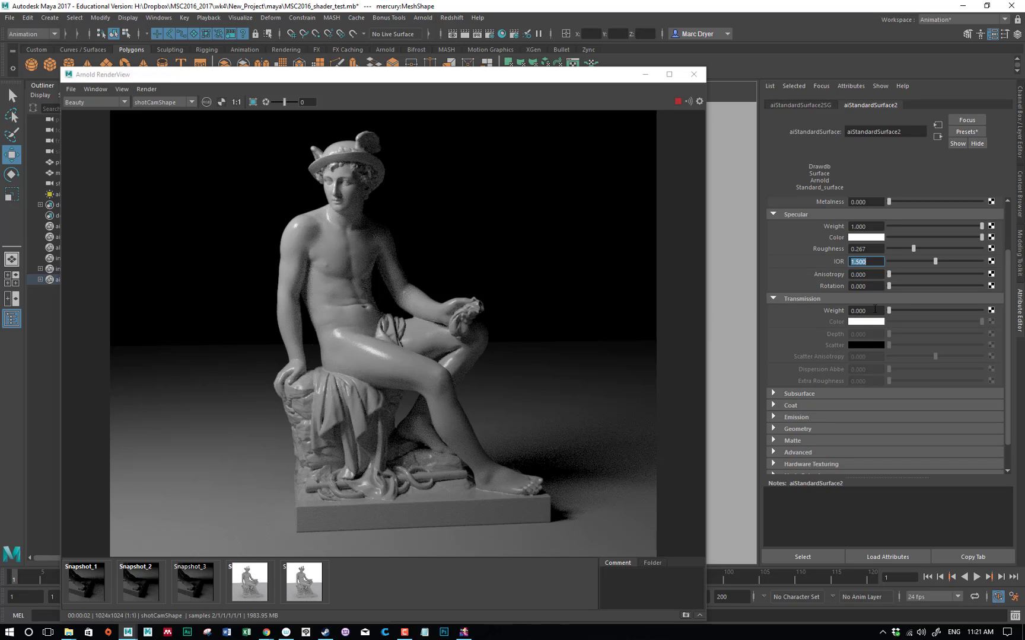
left_click_drag(899, 309, 1015, 320)
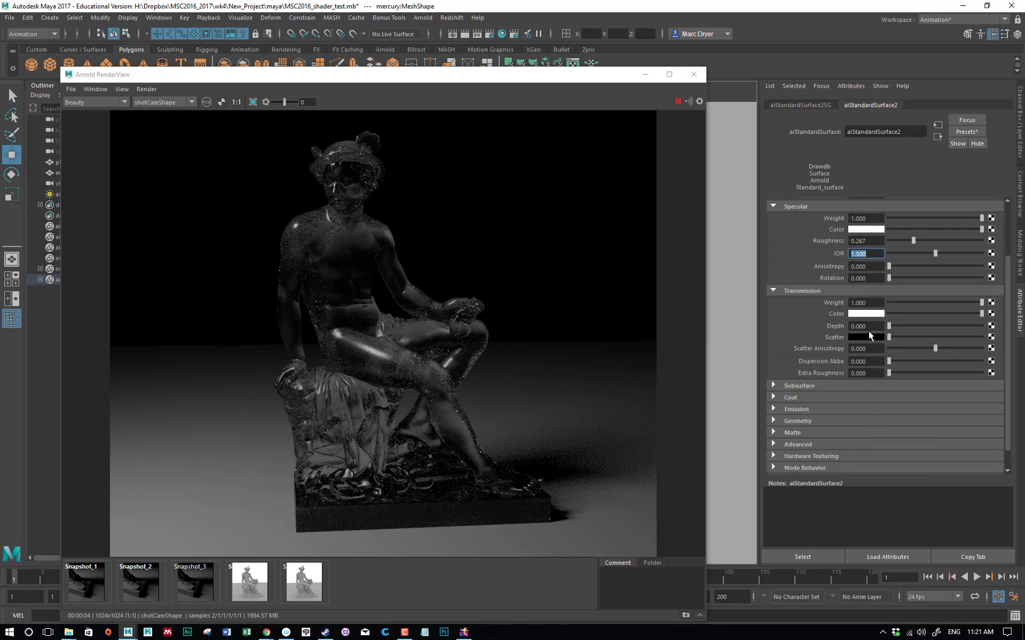
scroll(868, 330, "down", 2)
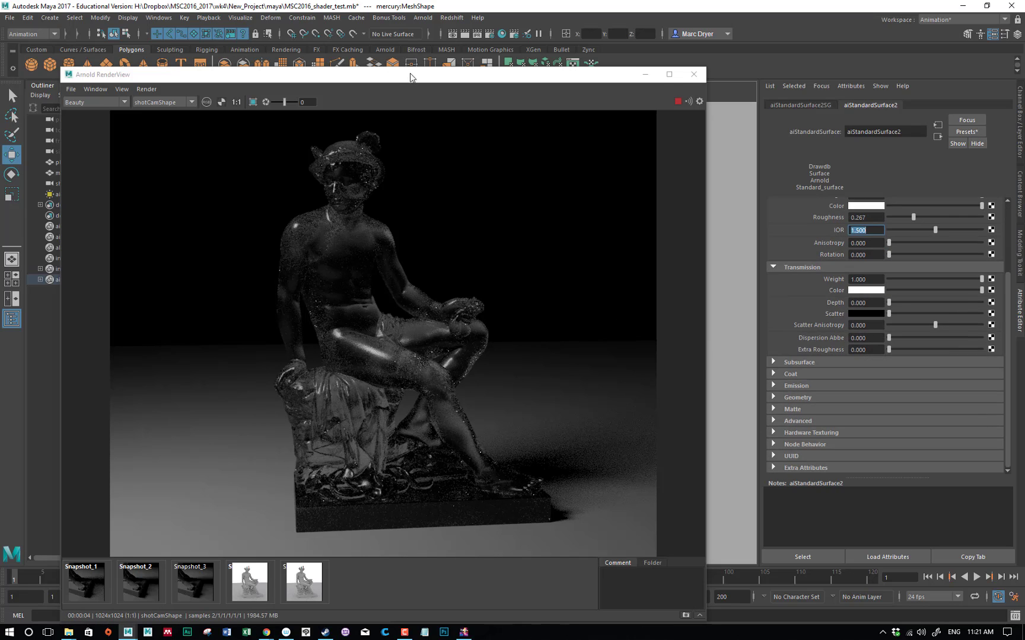
Turn off Opaque in the statue mesh's Arnold shape settings and return to its standard surface attributes
left_click_drag(411, 77, 194, 293)
left_click(442, 247)
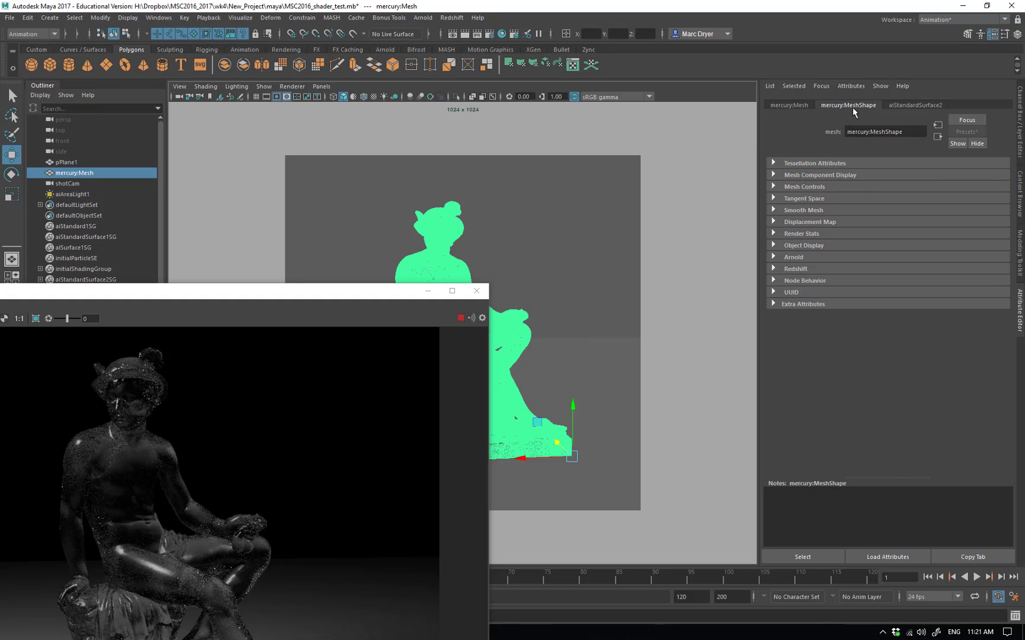
left_click(794, 258)
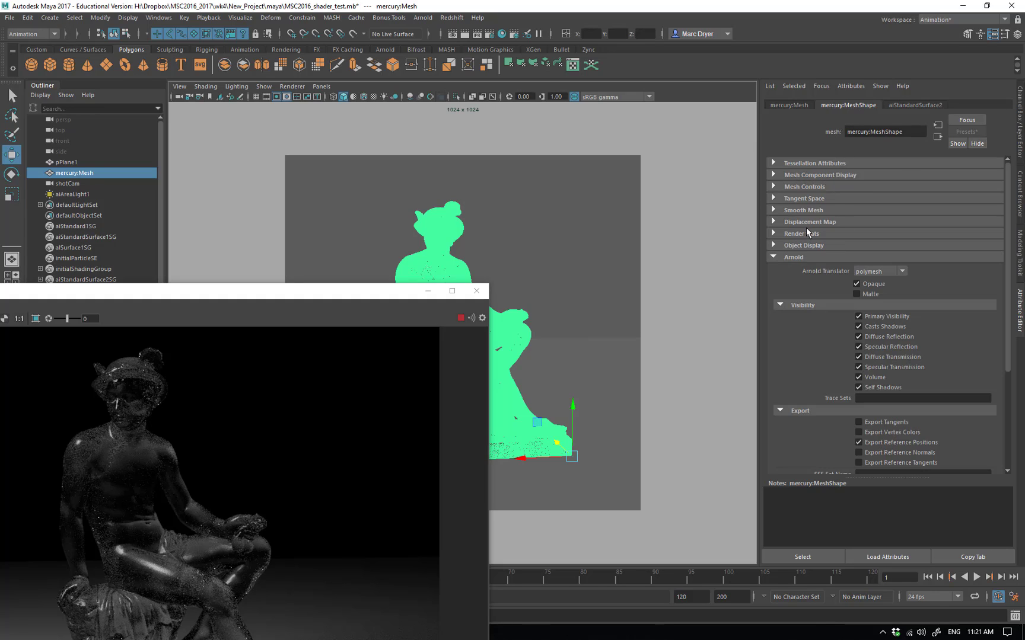
left_click(856, 284)
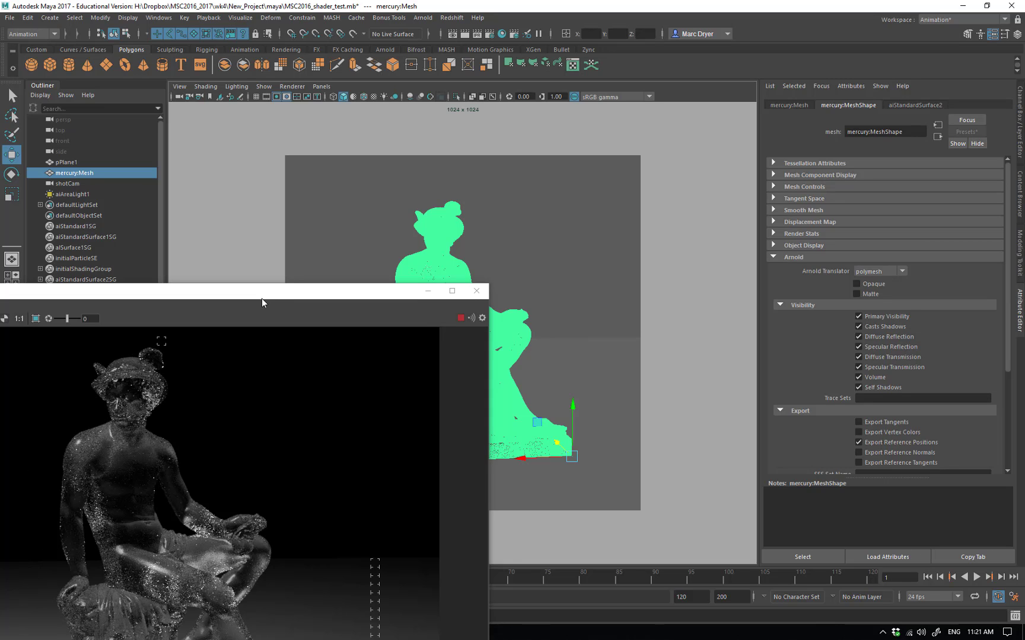
left_click_drag(261, 298, 515, 68)
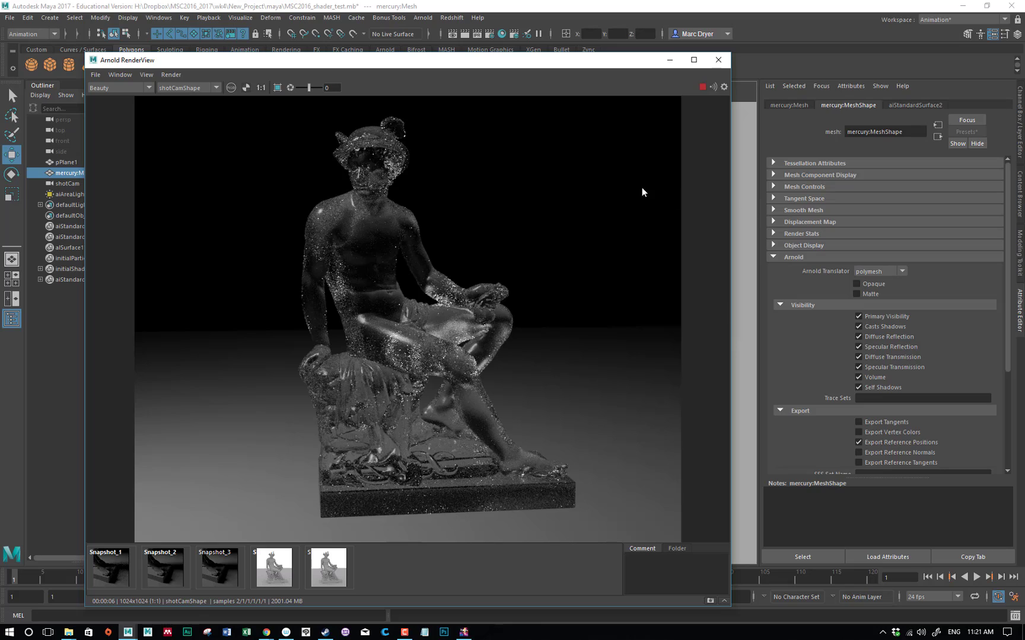
left_click(913, 106)
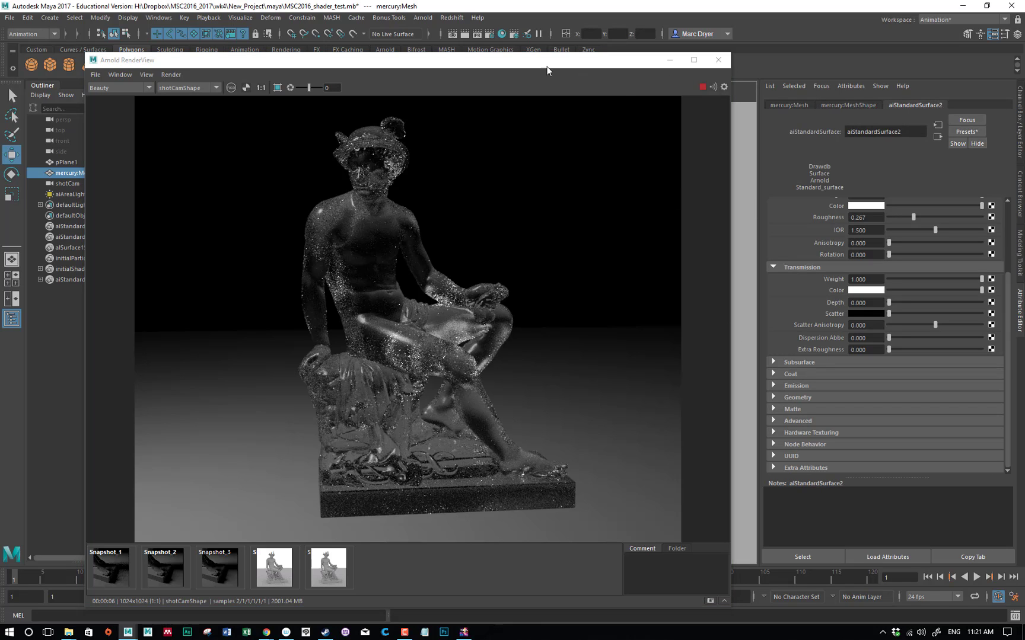
Set the Arnold render's transmission and specular sampling to 2 each
left_click(491, 34)
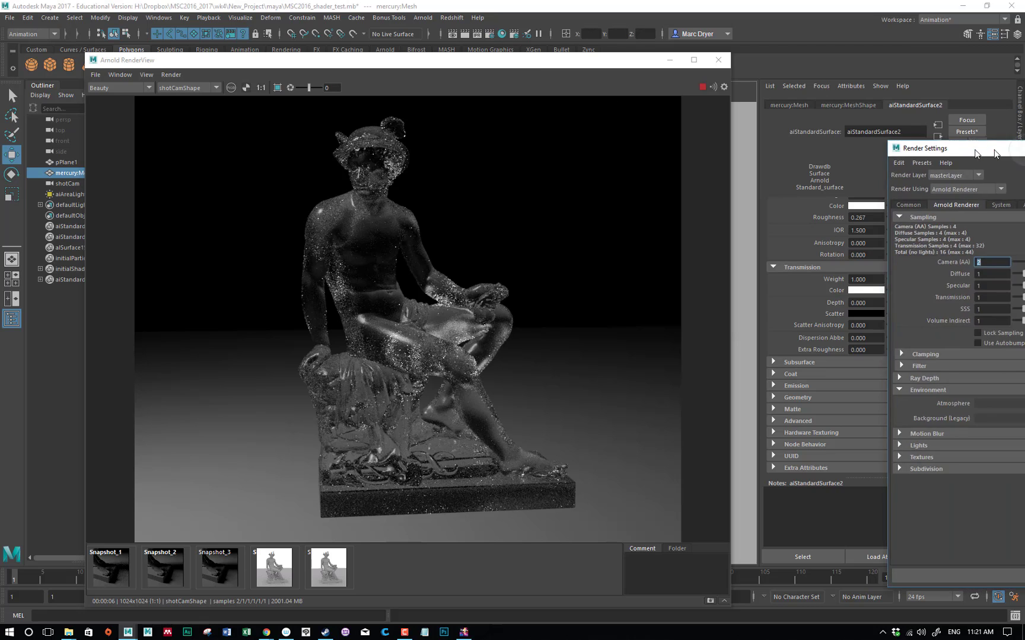
left_click_drag(754, 107, 676, 94)
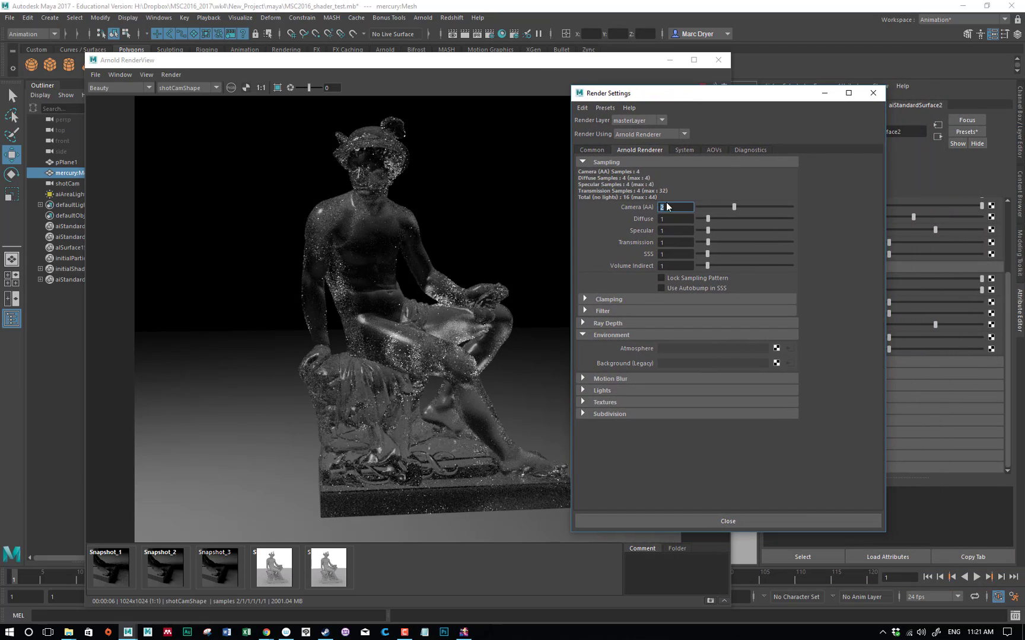
left_click(667, 242)
type("2")
key("Return")
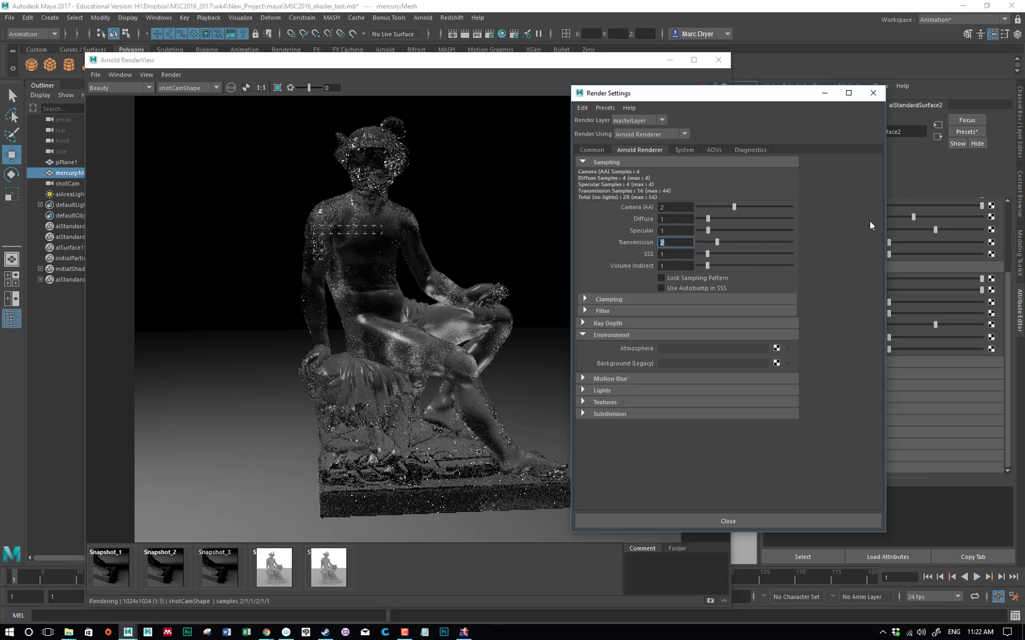
left_click(670, 230)
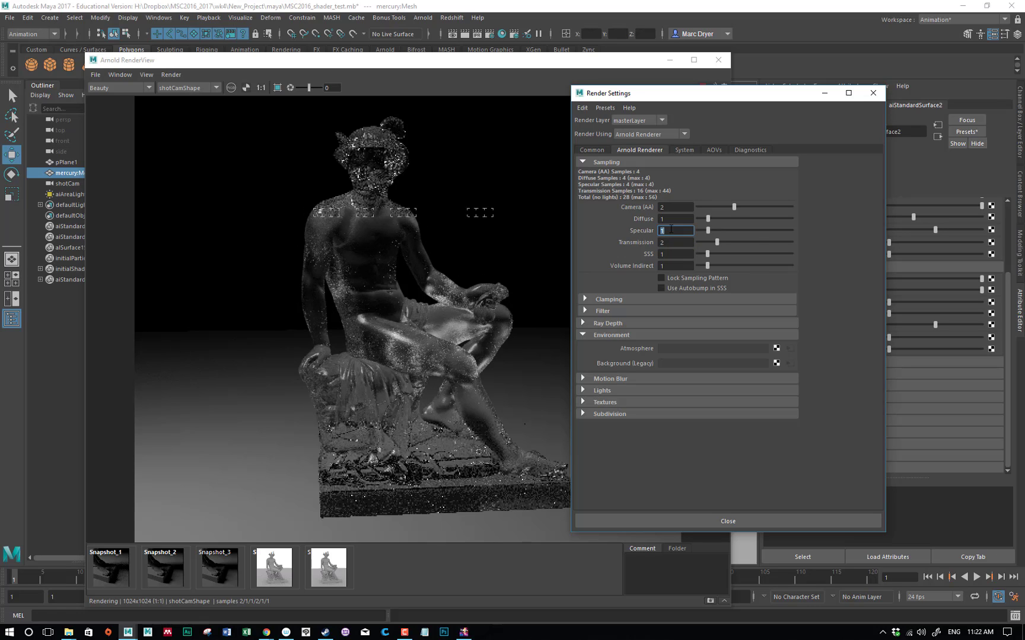
type("2")
key("Return")
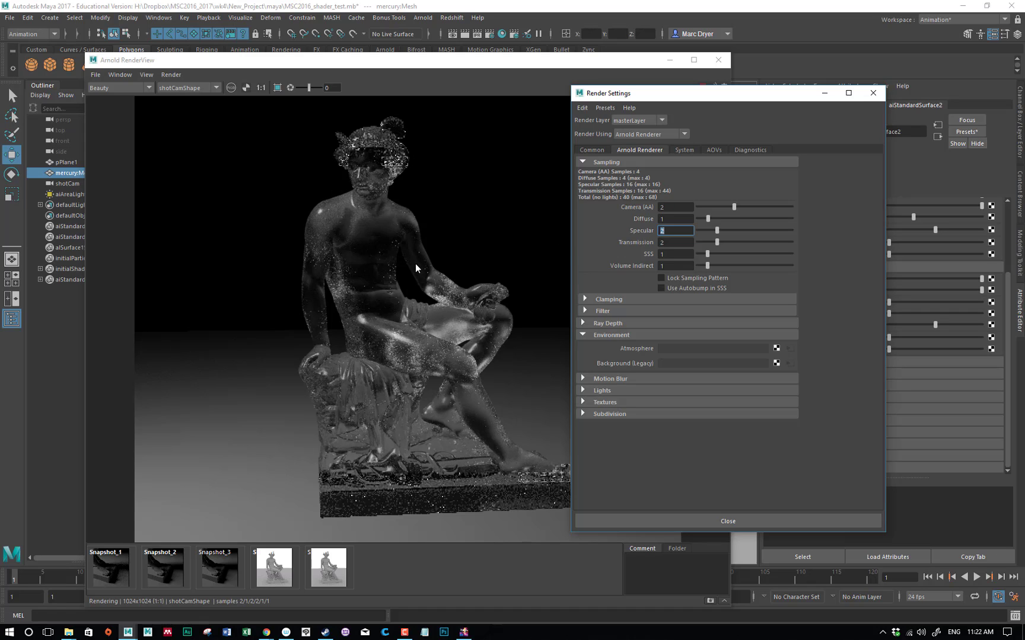
Limit the live render to a region around the statue's waist and draped lap, with the render settings placed beside the view
left_click_drag(264, 284, 439, 403)
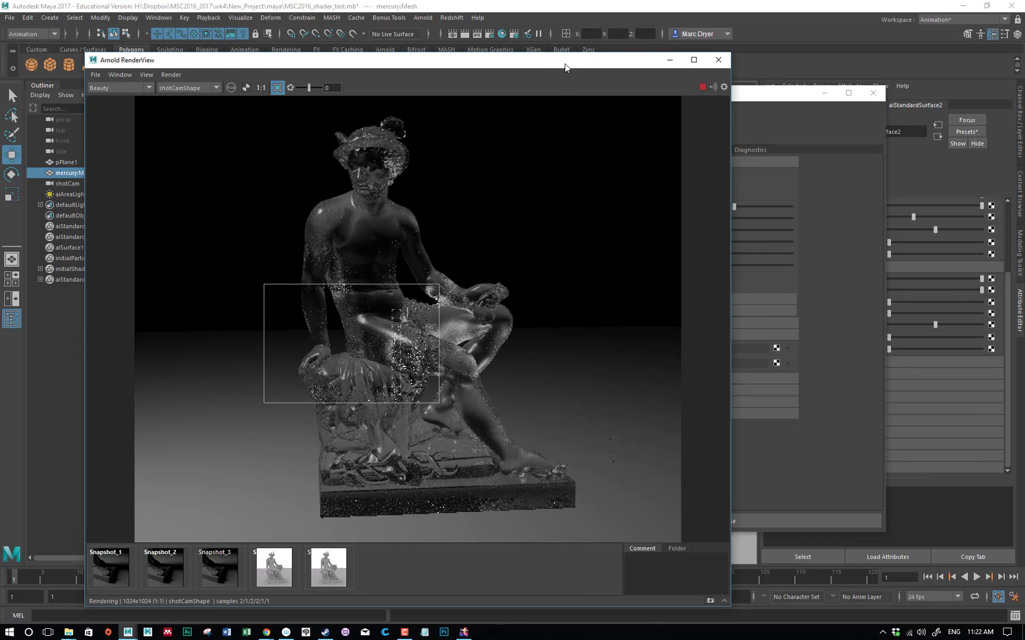
left_click_drag(564, 64, 517, 59)
left_click_drag(722, 92, 812, 75)
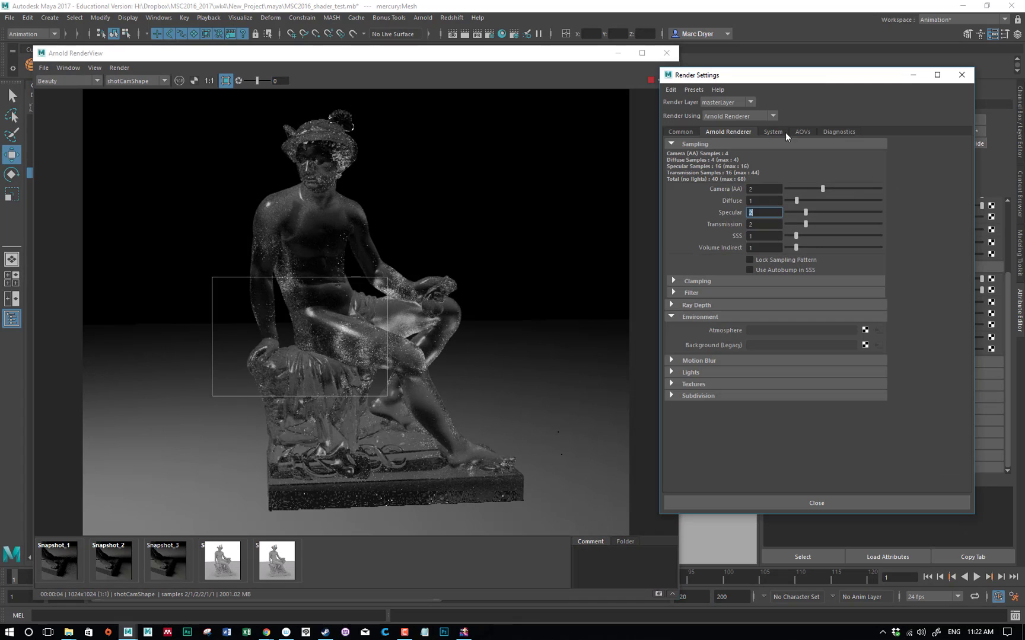
Close the render settings and set the material's specular roughness to 0
left_click(961, 76)
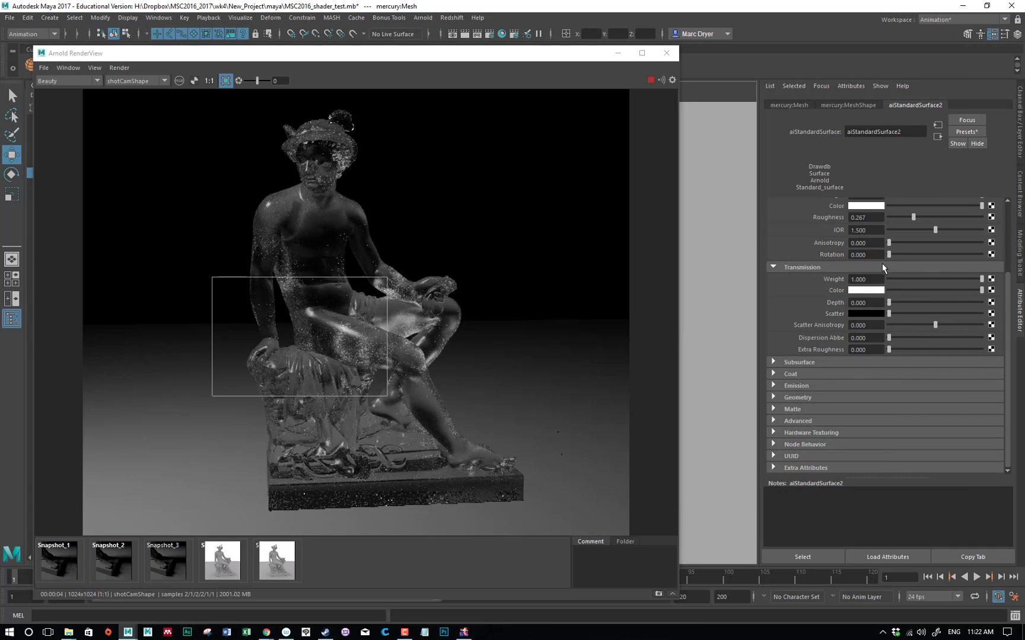
scroll(880, 268, "up", 3)
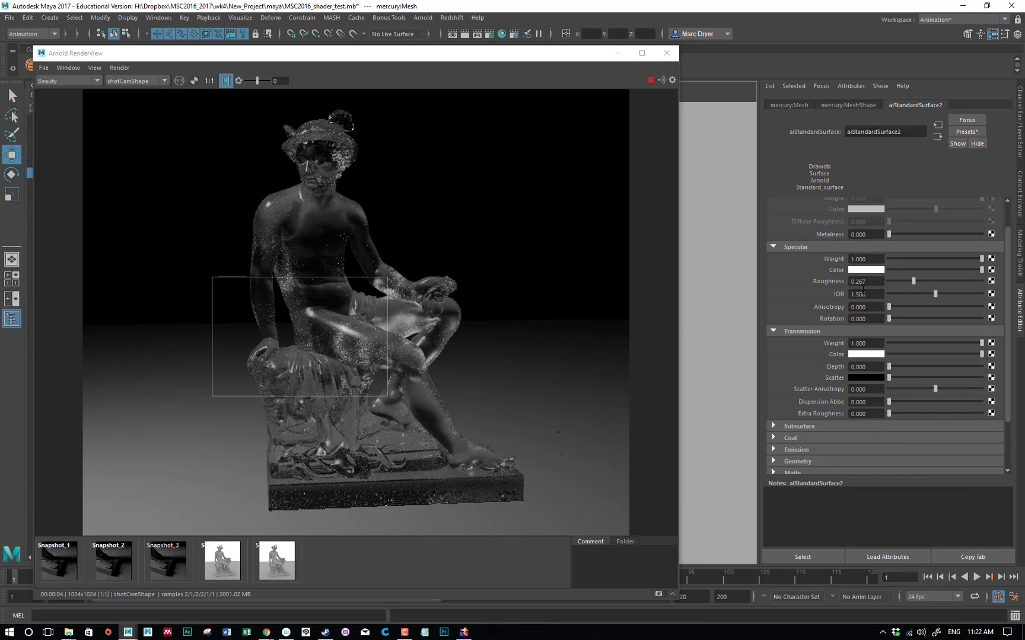
left_click_drag(911, 281, 885, 282)
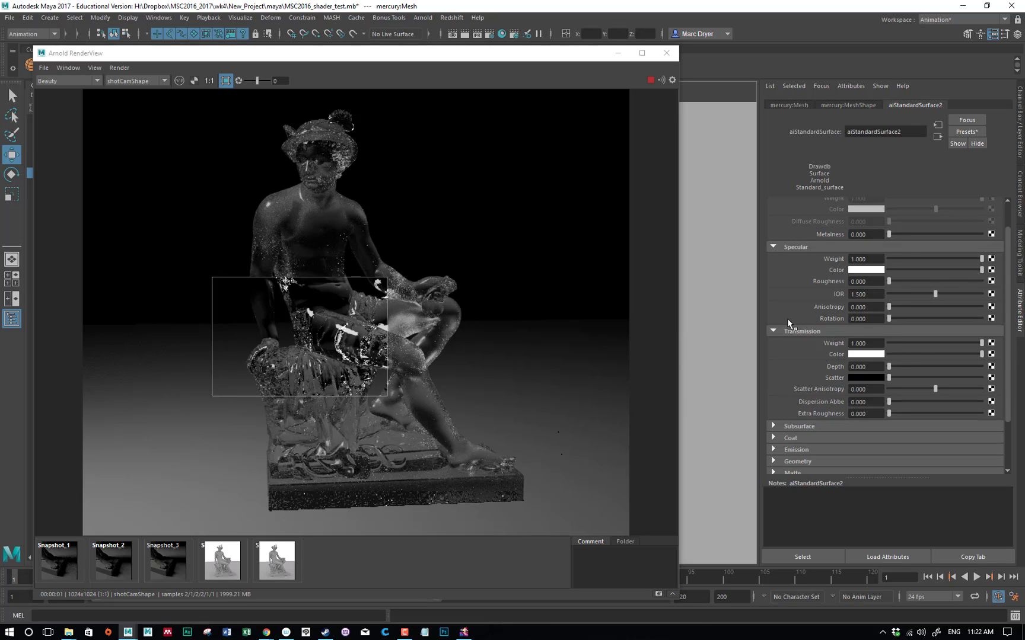
Try red as the material's transmission color and change it back to white
scroll(800, 345, "down", 2)
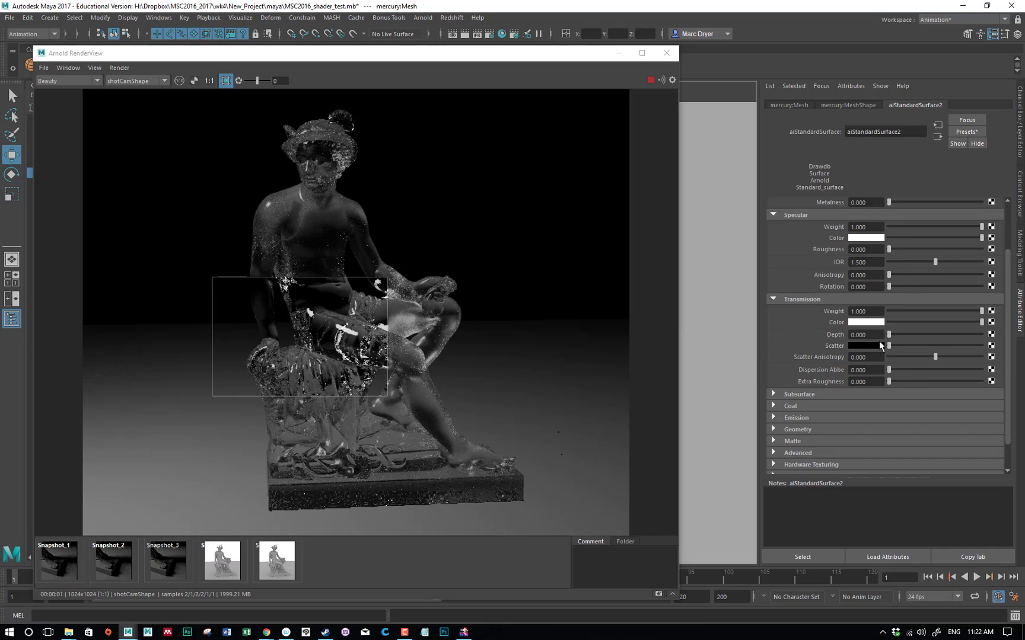
left_click(860, 324)
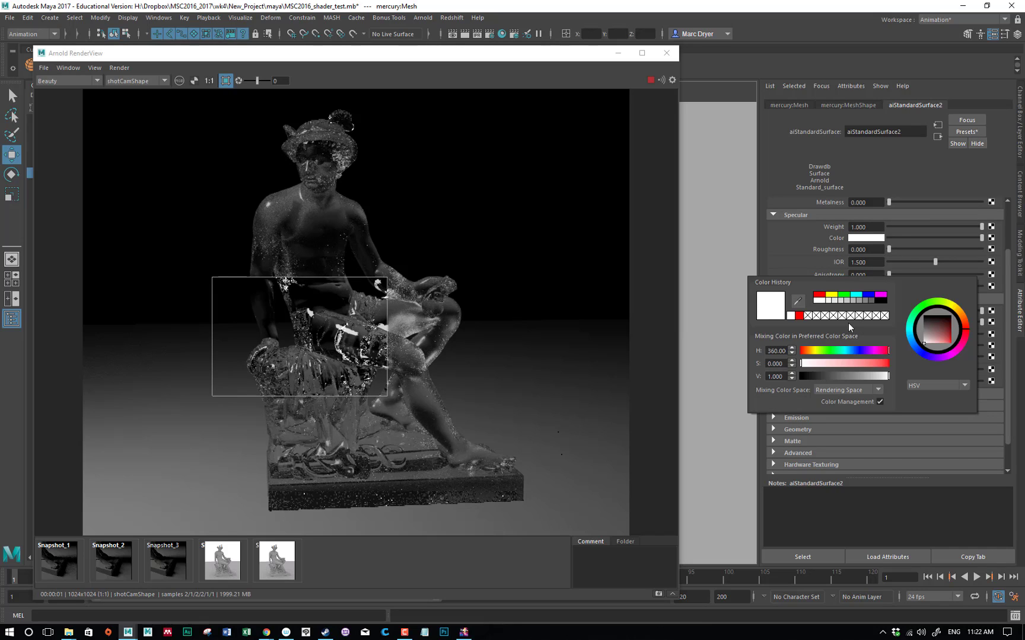
left_click(799, 316)
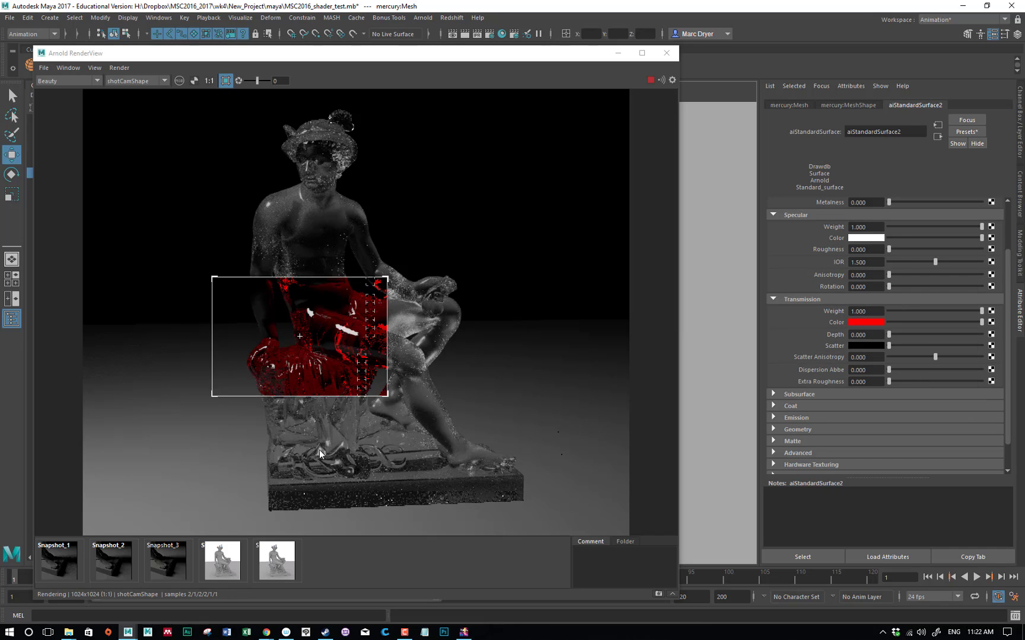
left_click(864, 323)
left_click(824, 299)
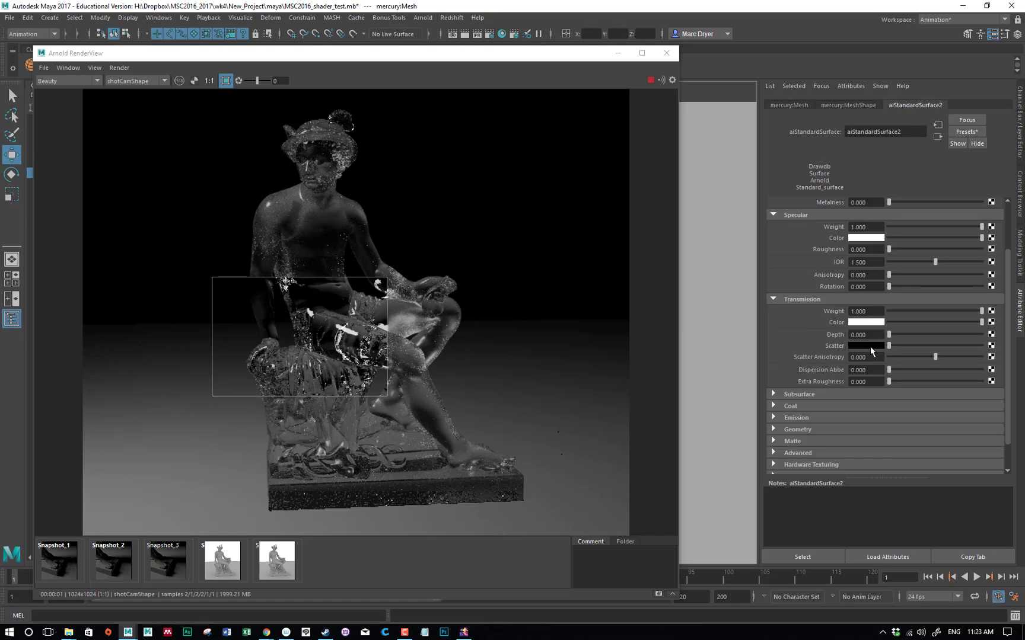
Try a red transmission scatter color with a transmission depth of about 5.233
left_click(867, 345)
left_click(808, 338)
left_click_drag(889, 335, 895, 339)
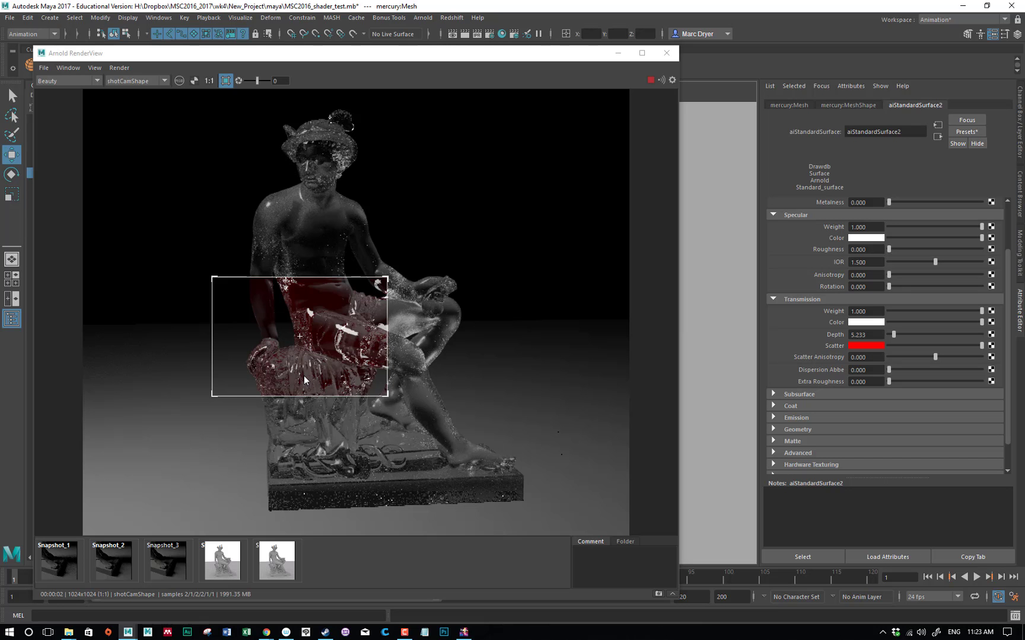
Change the transmission scatter color to a pale yellow-orange and set the transmission depth to about 2.326
left_click(866, 346)
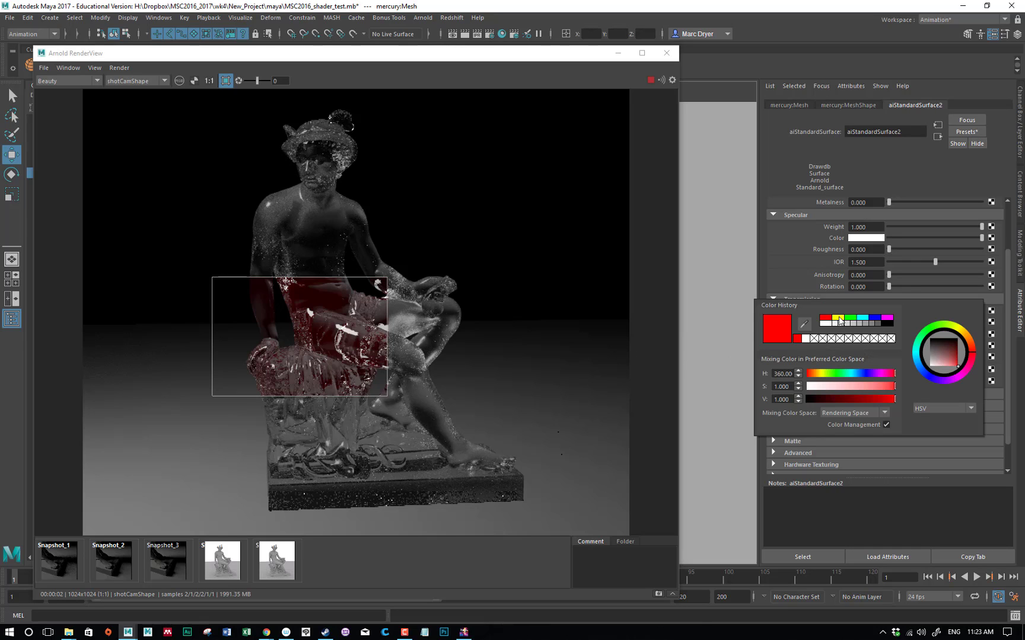
left_click(839, 321)
left_click(849, 386)
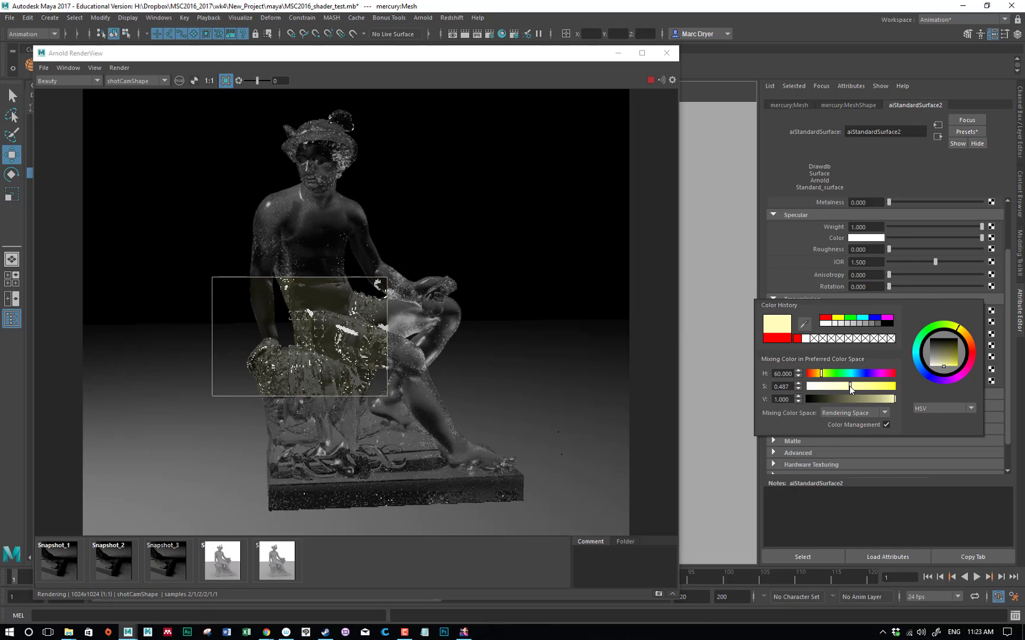
left_click_drag(849, 386, 875, 386)
left_click(967, 338)
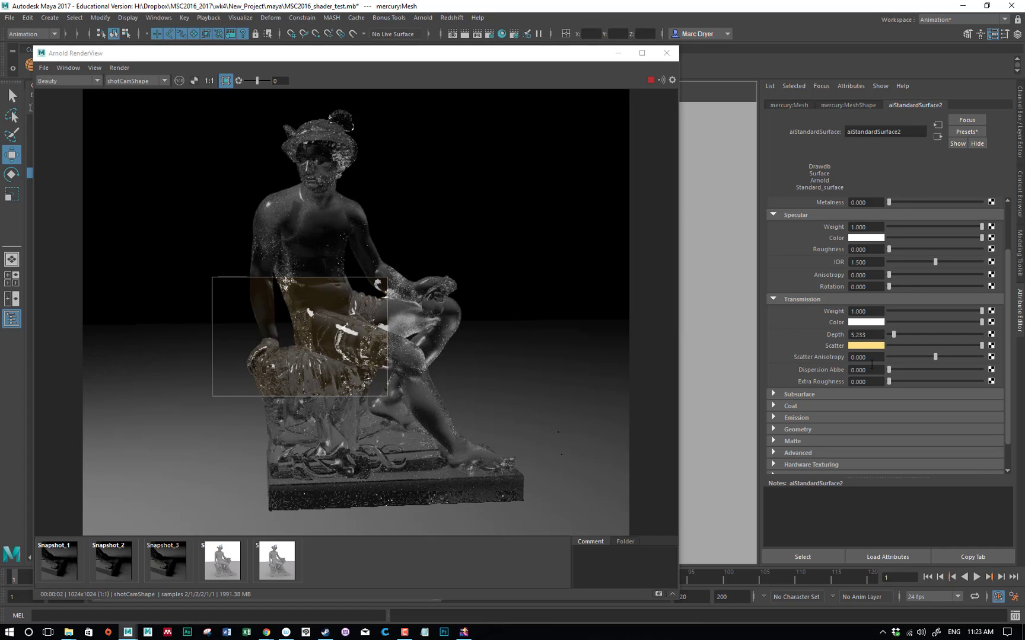
mouse_move(899, 337)
left_mouse_down()
mouse_move(920, 337)
mouse_move(890, 335)
left_mouse_up()
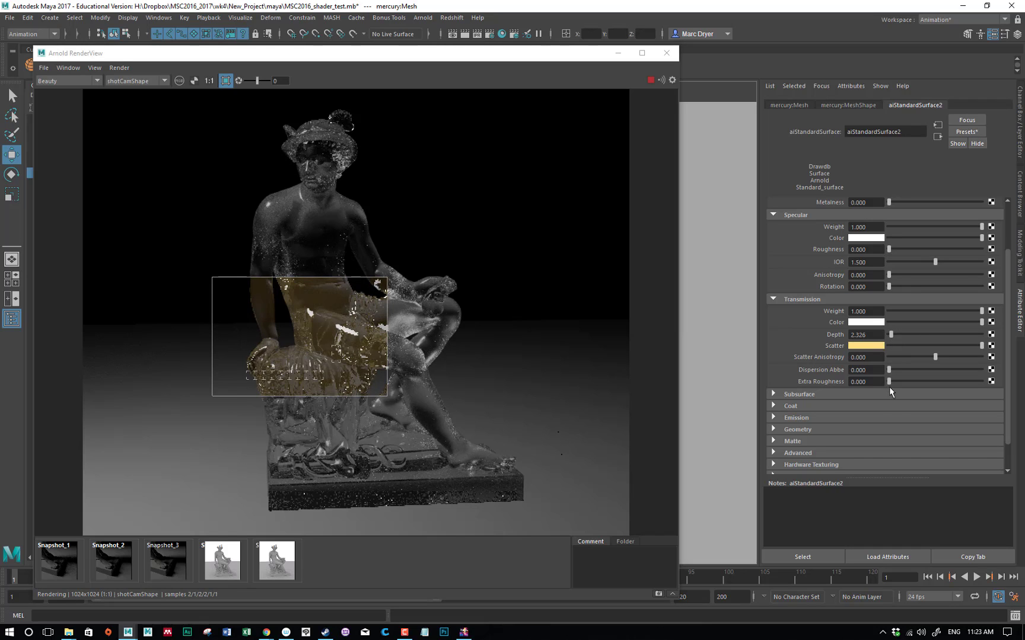
Test a Dispersion Abbe of about 12.209 and an extra roughness of about 0.593, and reset both to 0
left_click(900, 371)
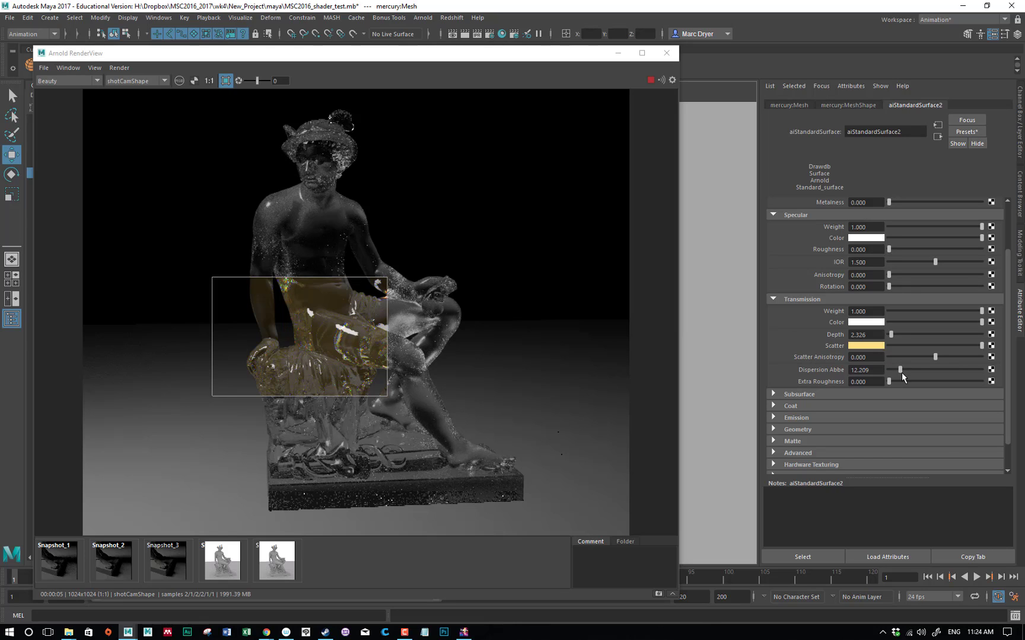
left_click_drag(898, 370, 881, 370)
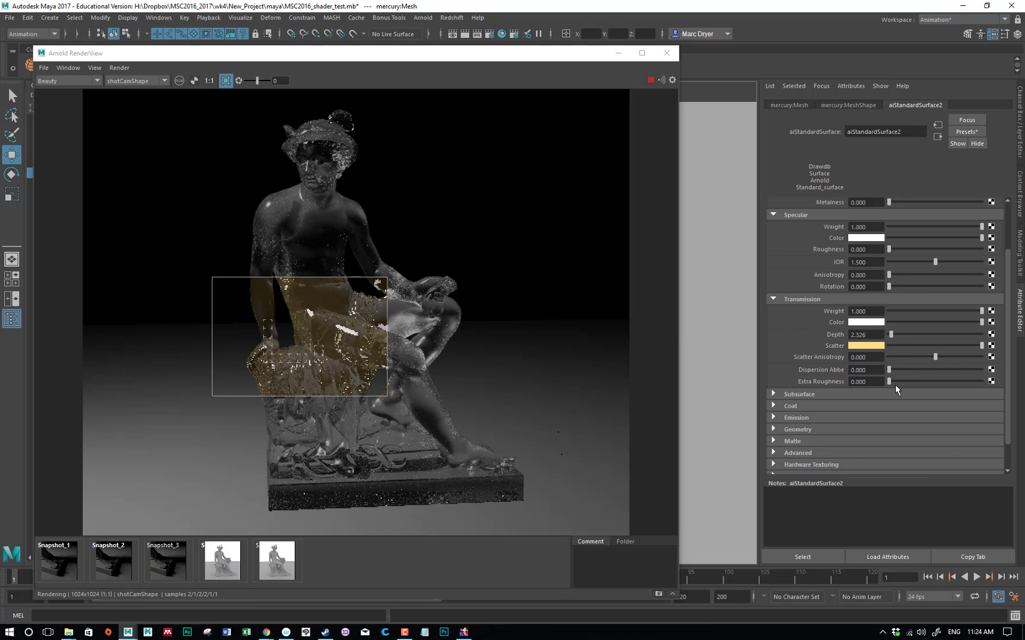
left_click_drag(890, 382, 942, 385)
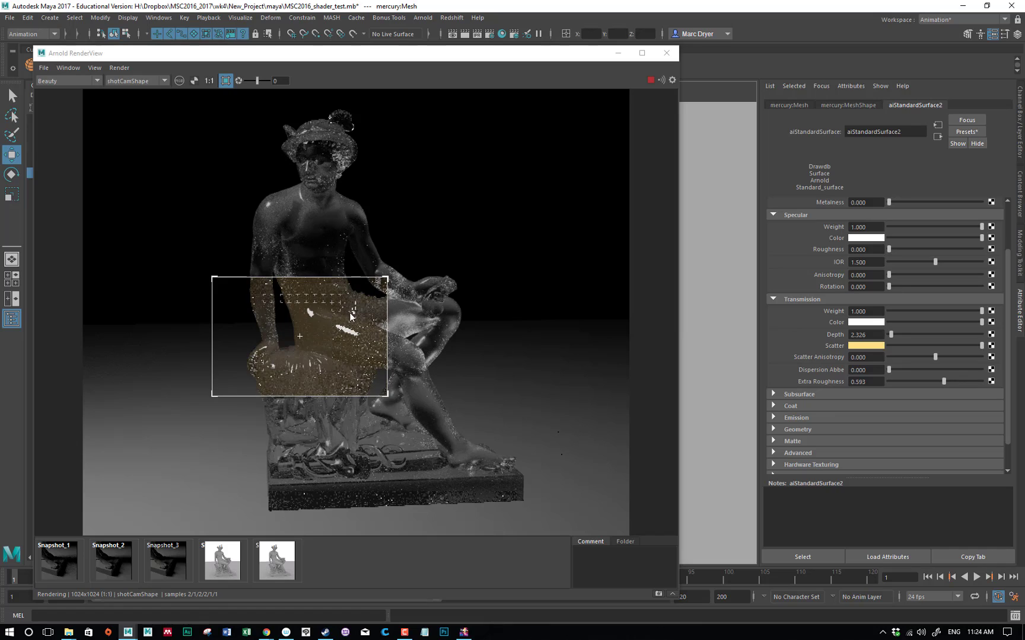
left_click(906, 382)
left_click_drag(898, 383, 885, 383)
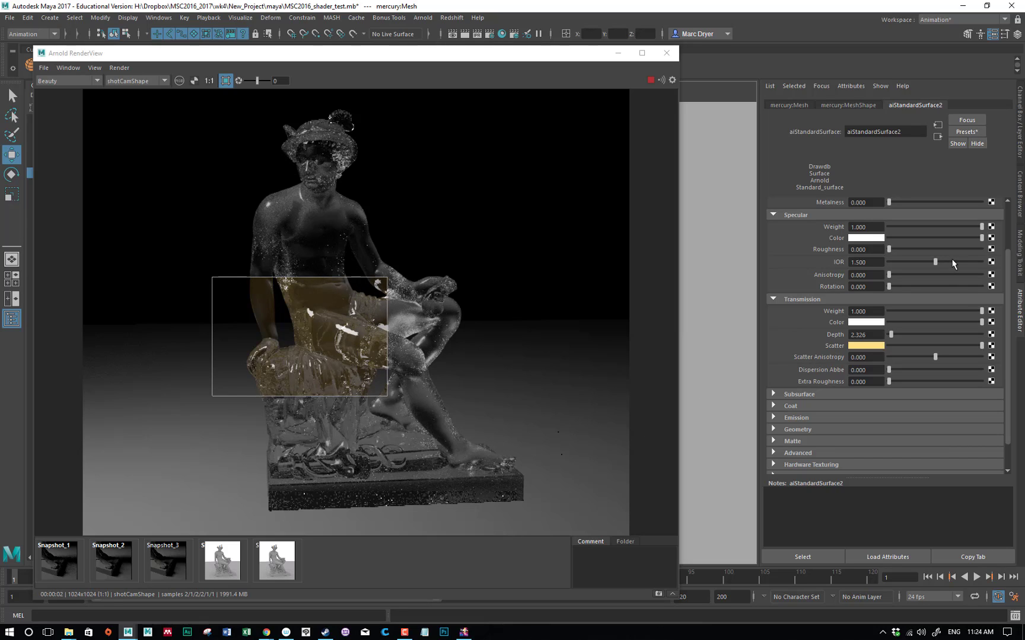
Look through the available standard surface presets without applying one, and keep the transmission weight at 1
left_click(967, 133)
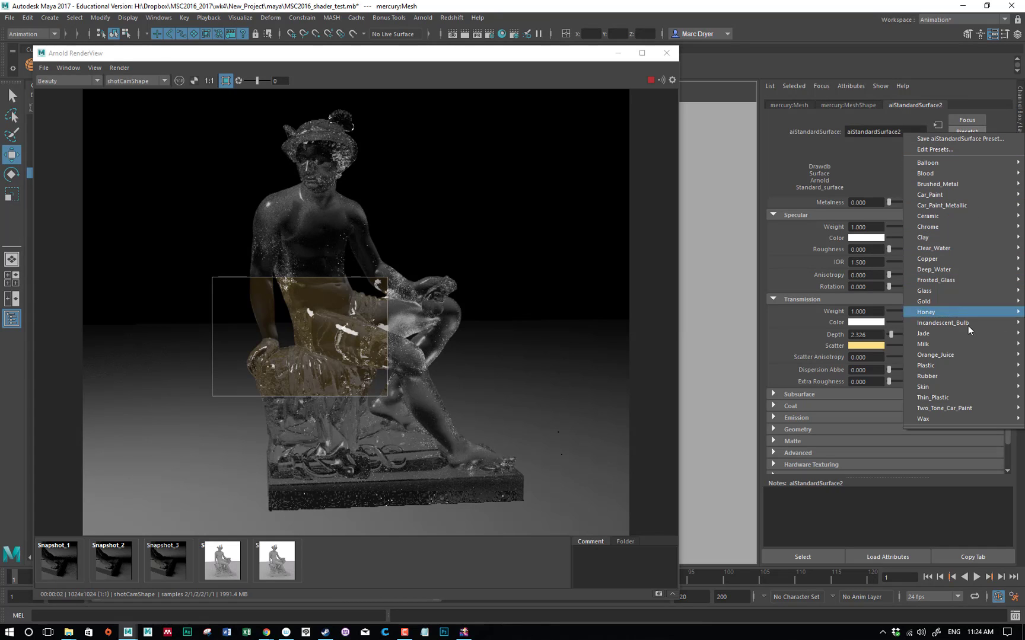
left_click(881, 163)
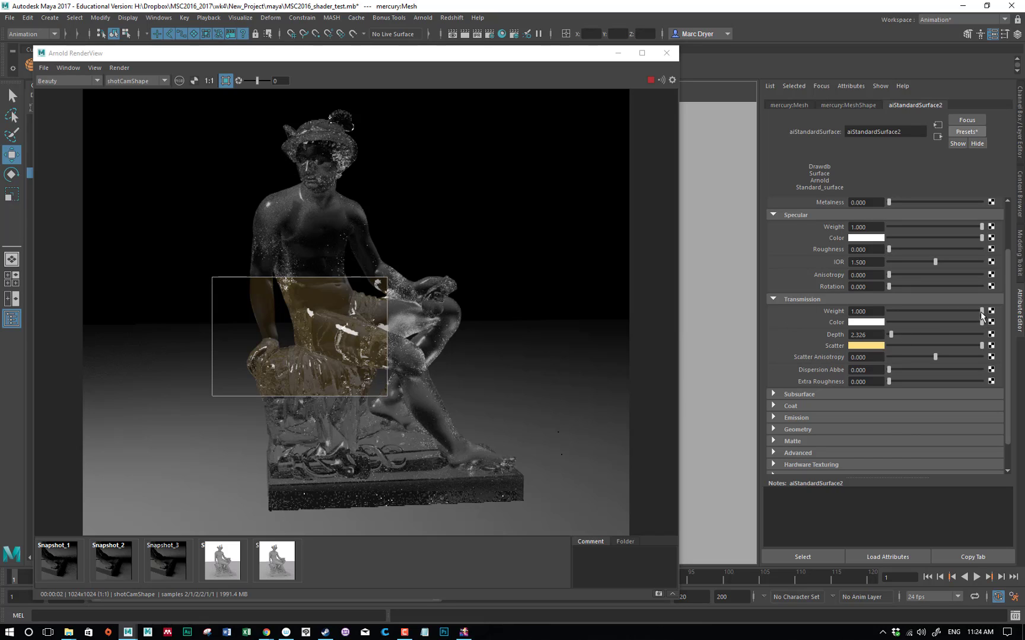
left_click_drag(980, 313, 1001, 316)
scroll(1008, 316, "up", 3)
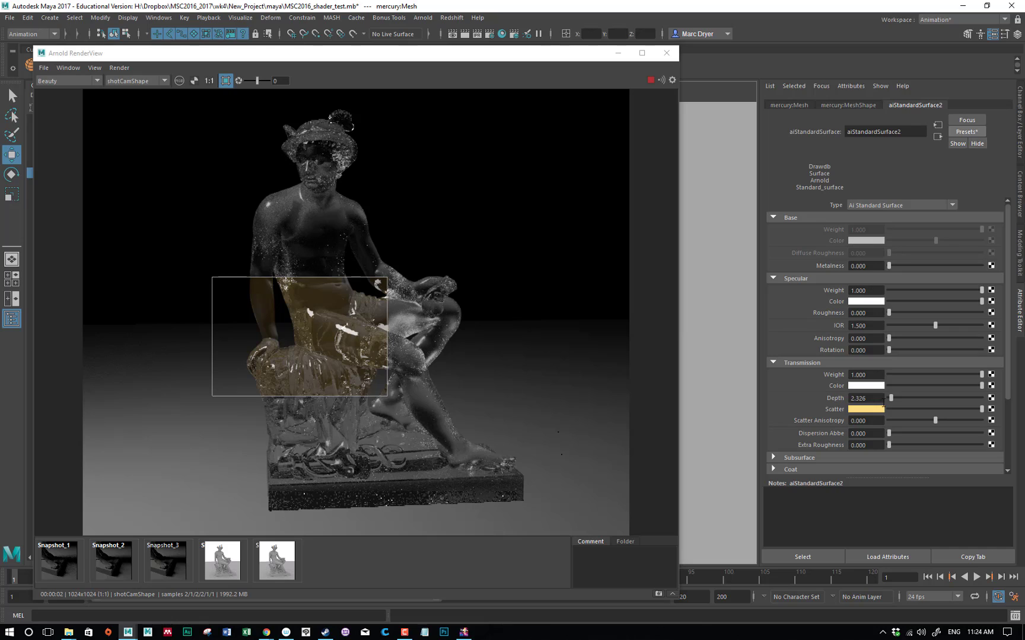
Test a transmission weight of about 0.471 with a base weight of 0.5, and return the base weight to 1
scroll(937, 349, "down", 4)
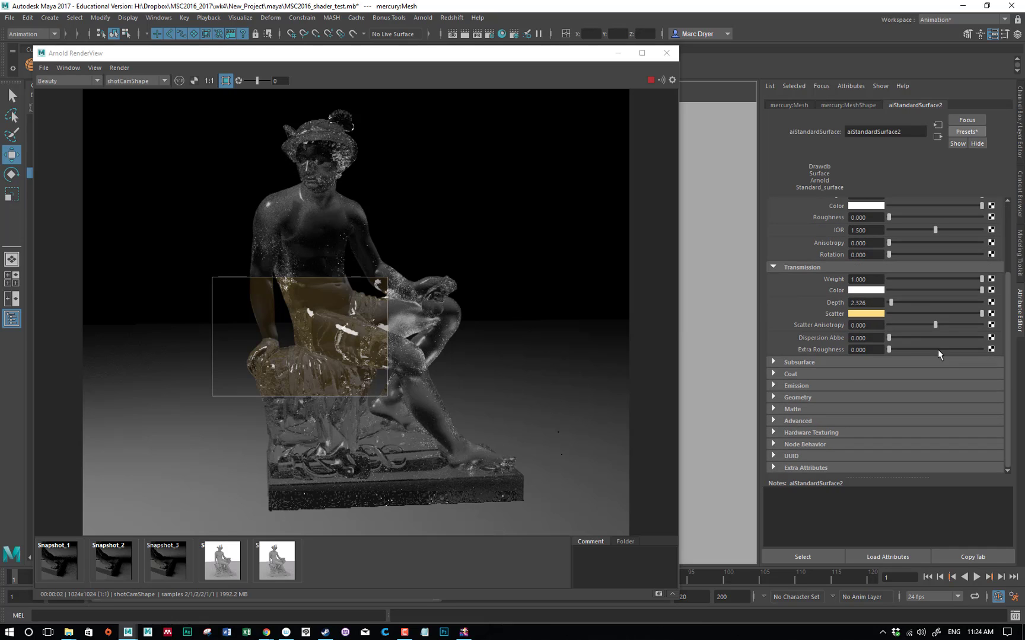
left_click(929, 279)
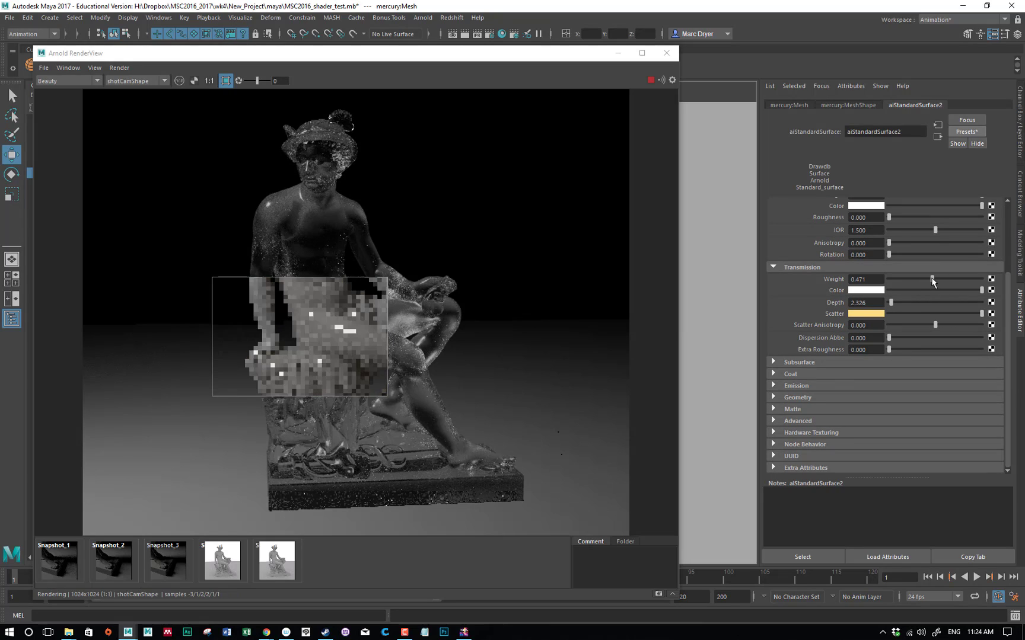
scroll(853, 300, "up", 4)
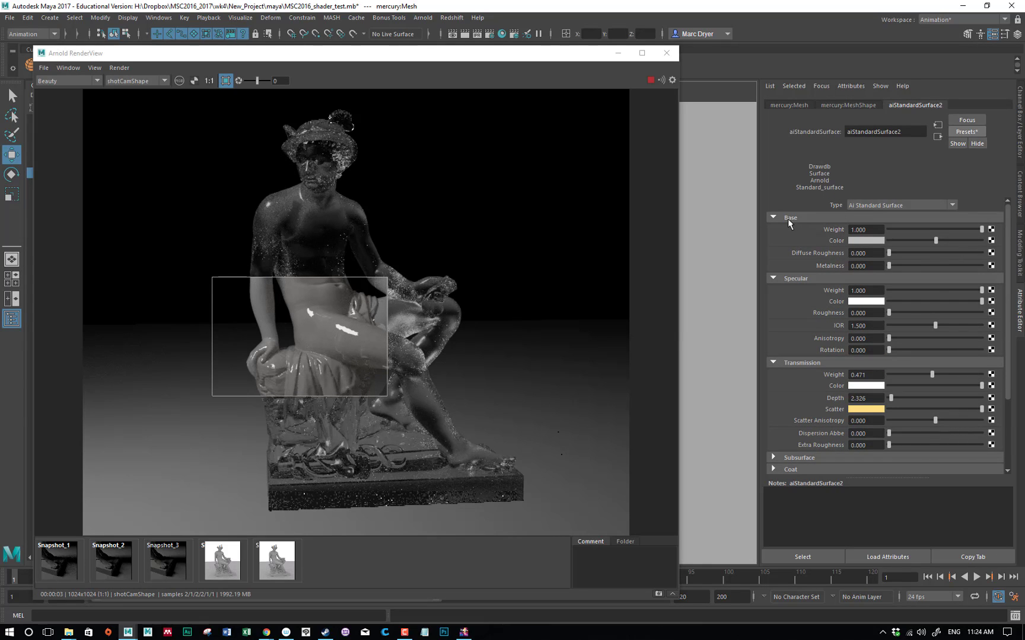
left_click(934, 230)
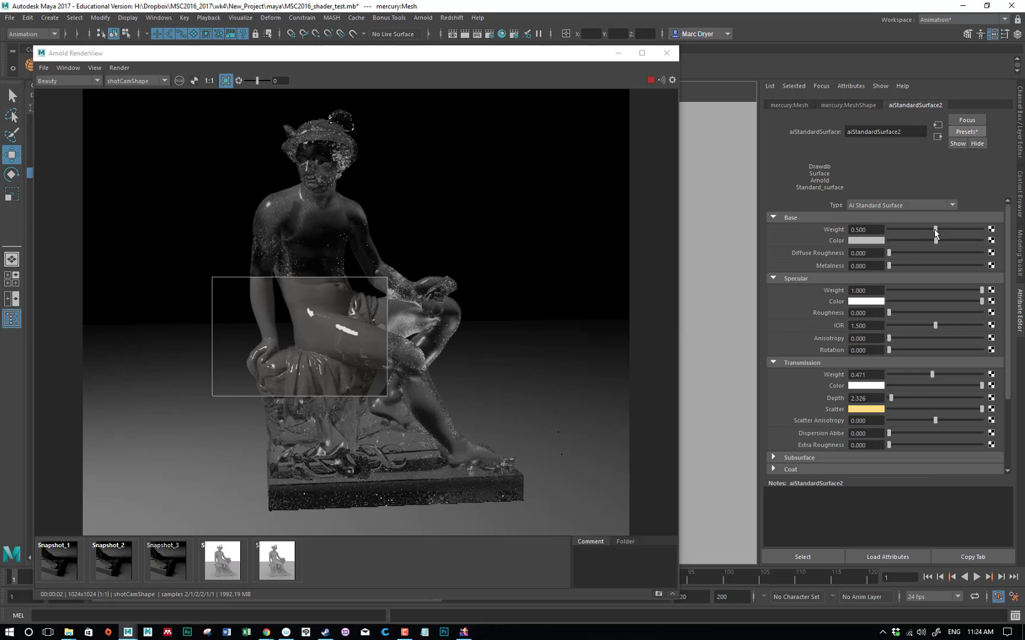
left_click_drag(934, 230, 986, 231)
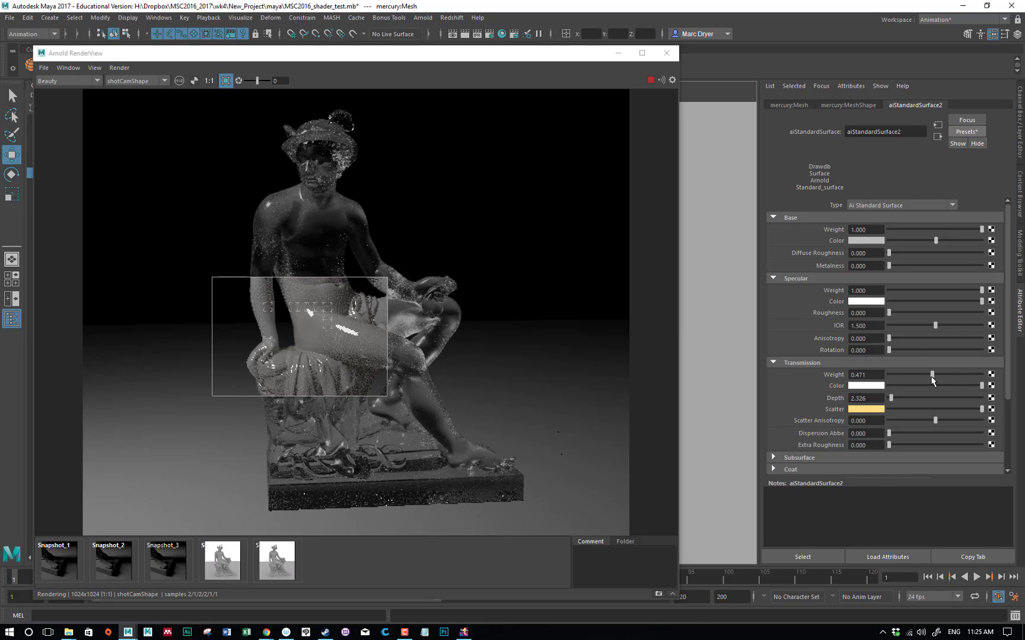
Set the transmission weight to 0 and remove the crop region so the whole frame renders
left_click_drag(931, 375, 823, 375)
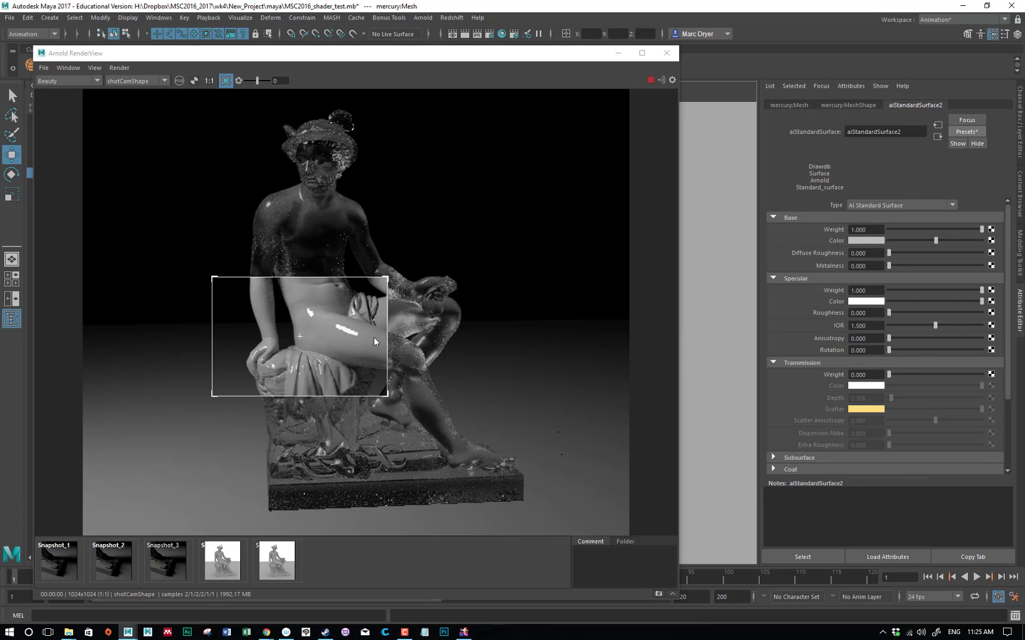
left_click(477, 301)
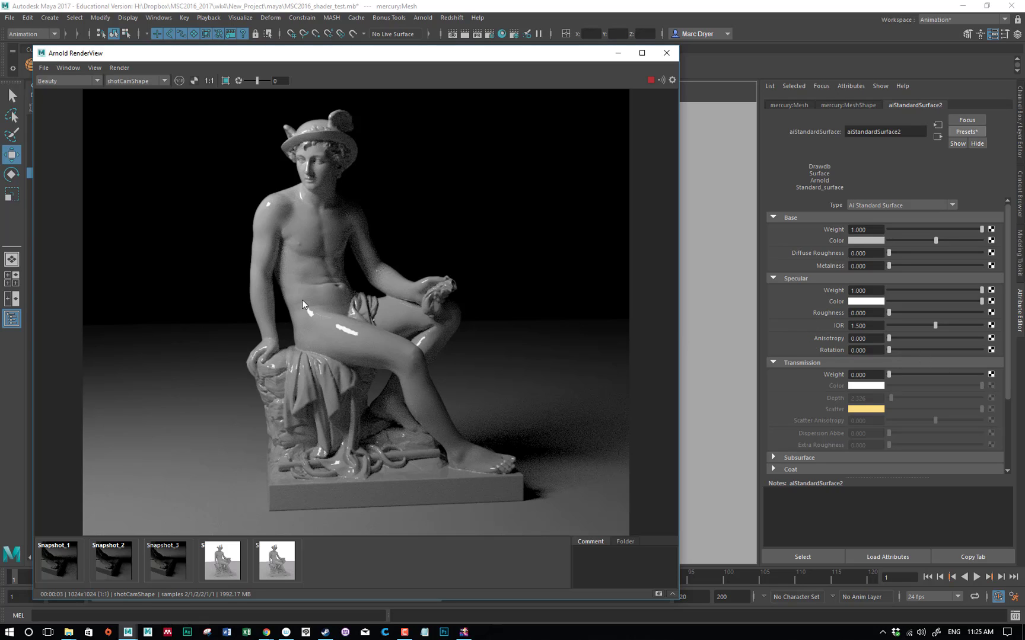
scroll(898, 342, "down", 1)
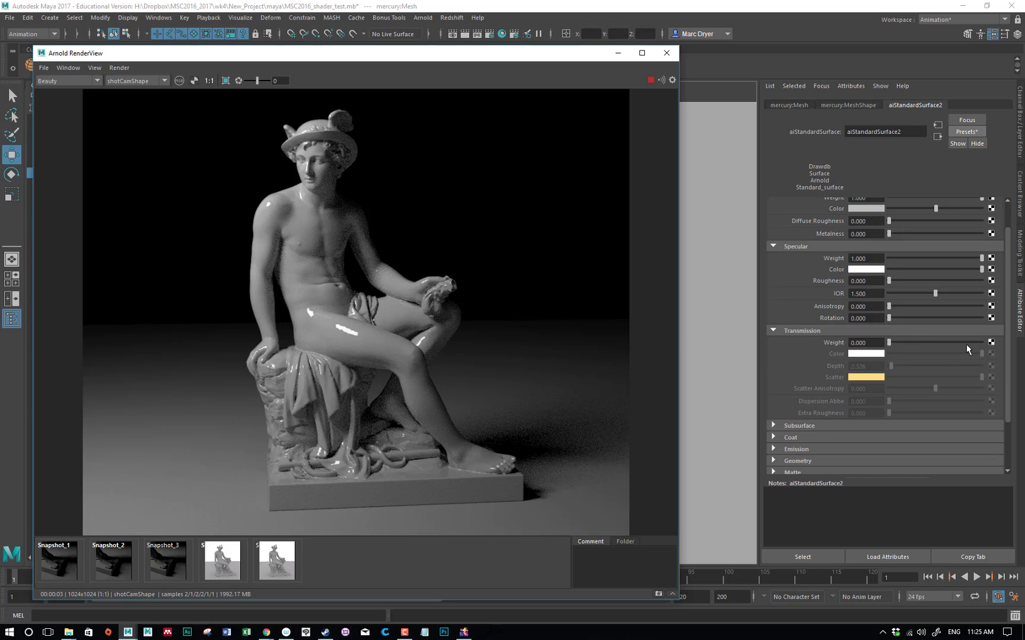
scroll(962, 346, "down", 1)
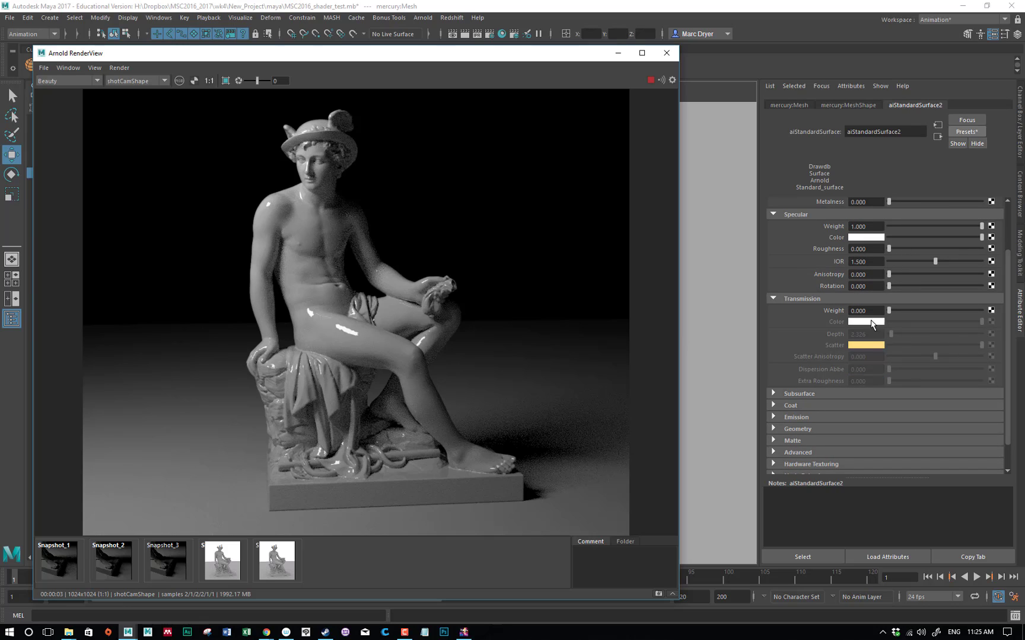
left_click(859, 262)
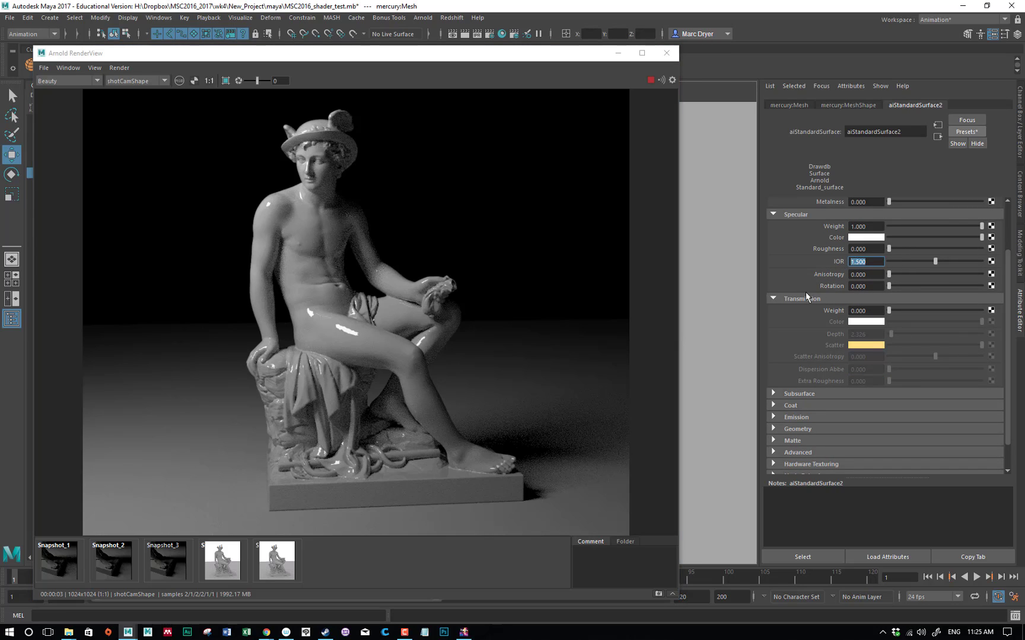
left_click(879, 259)
left_click_drag(850, 262, 857, 262)
Set the subsurface weight to 1 and its color to a brown with hue about 19.879, saturation 0.902 and value 0.237
scroll(821, 346, "down", 1)
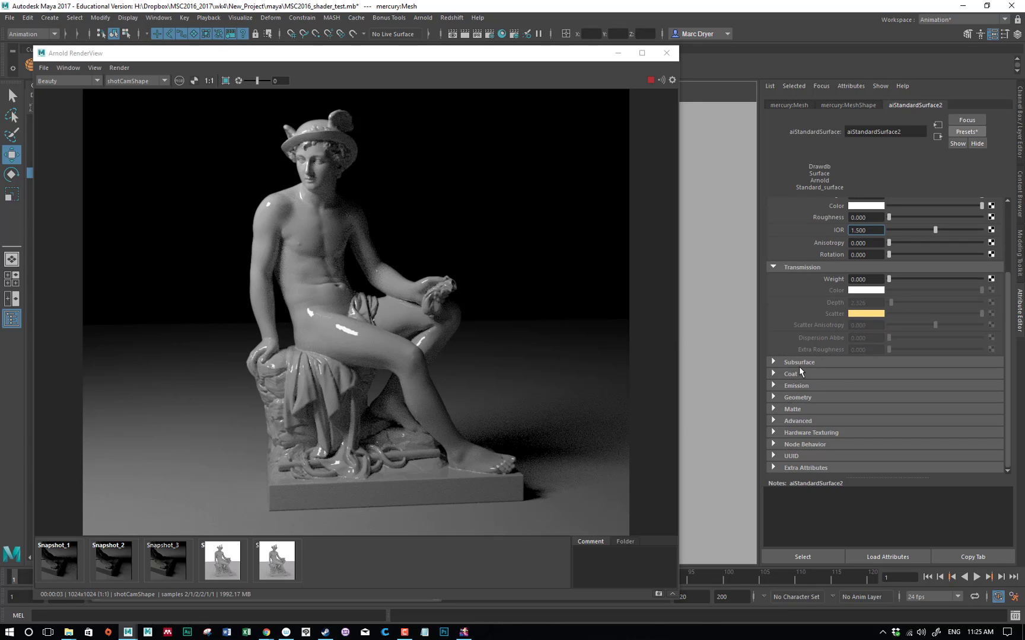
left_click(802, 362)
scroll(811, 291, "down", 2)
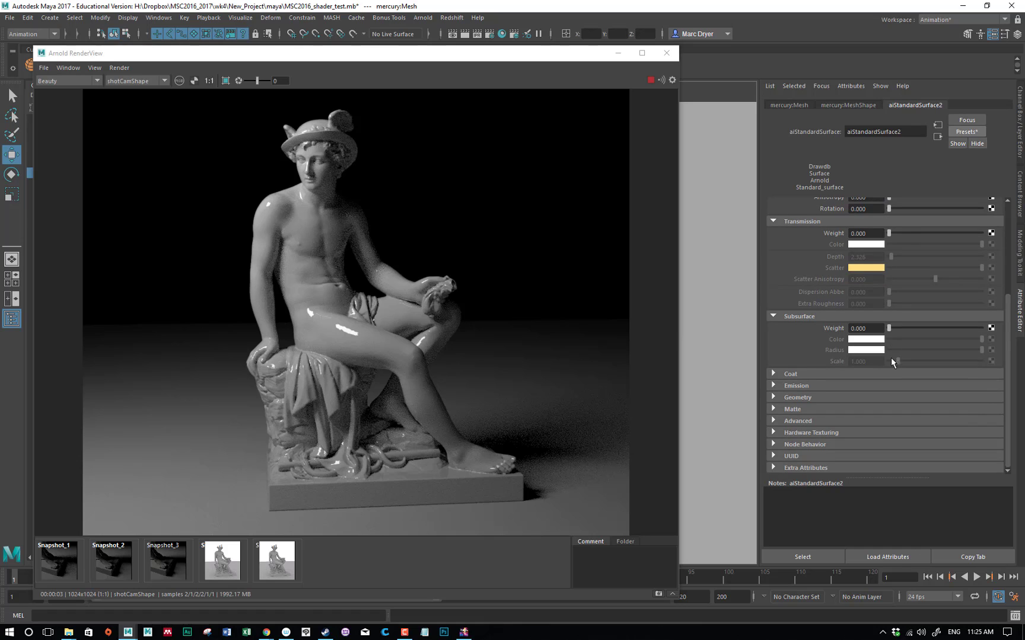
left_click_drag(893, 328, 1003, 339)
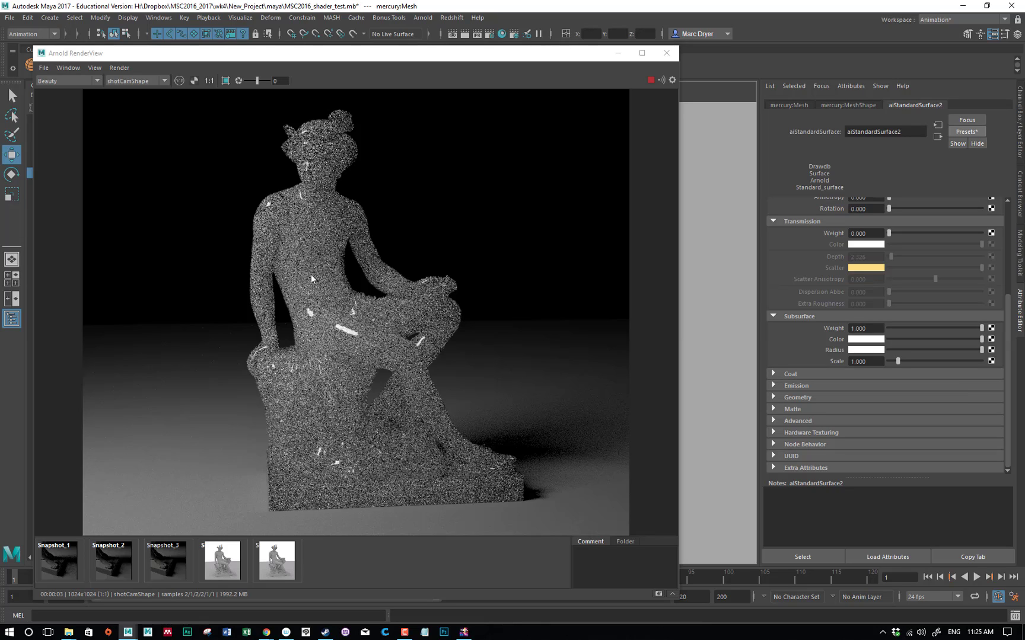
left_click(874, 342)
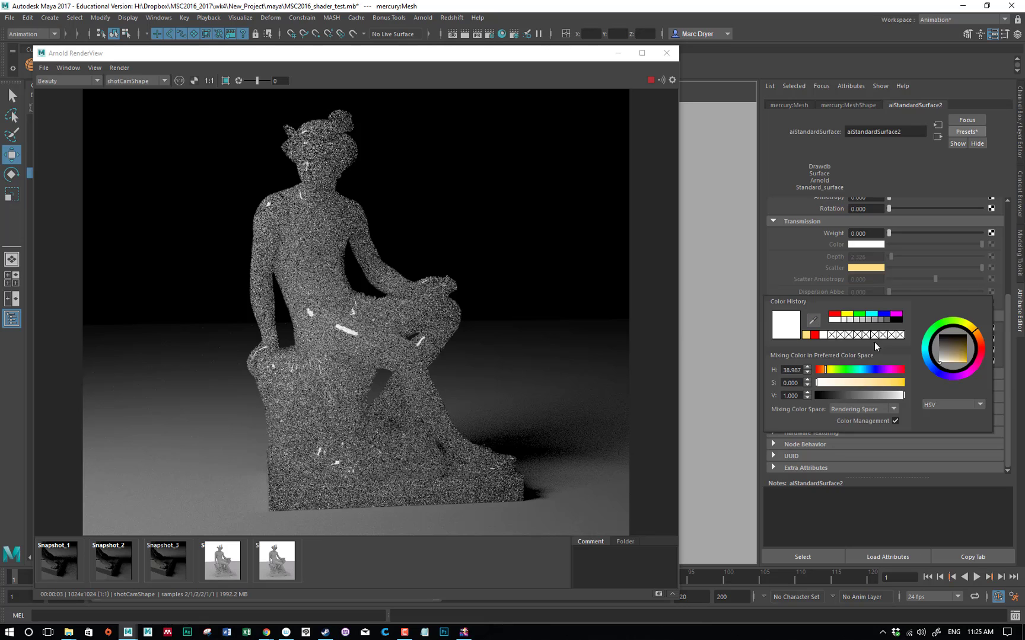
left_click_drag(966, 358, 962, 352)
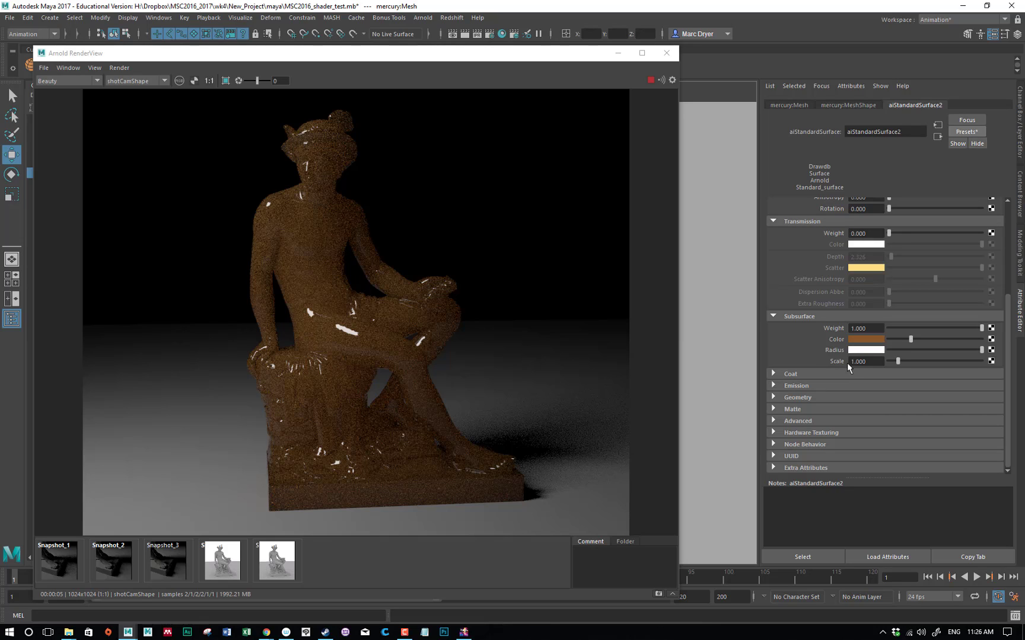
Try subsurface scale values of 0.1, 0.01 and 0.05 on the brown material
left_click_drag(875, 364, 835, 363)
type("0.1")
key("Return")
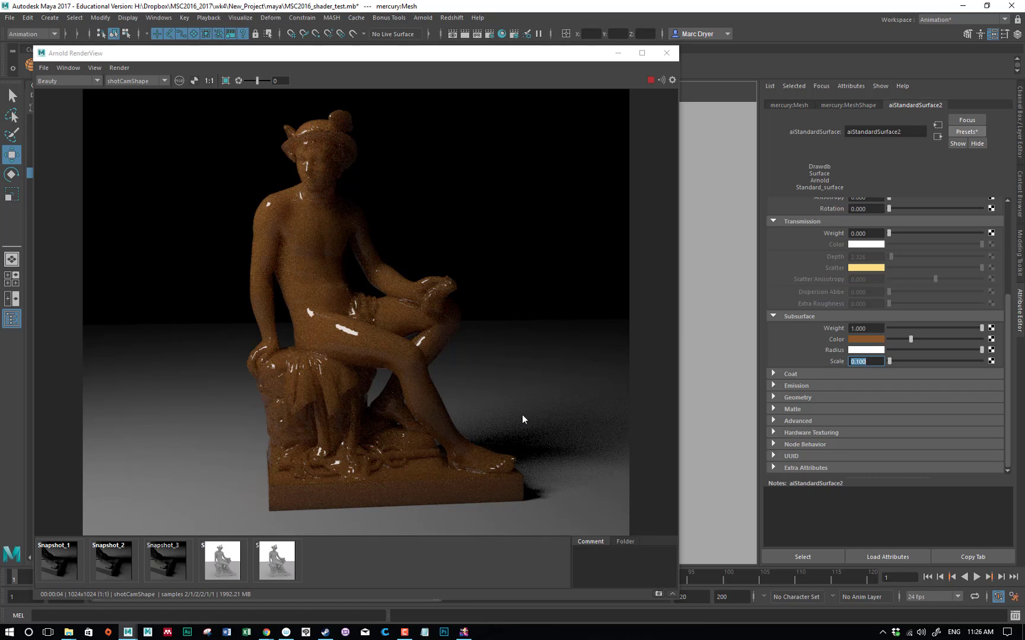
type("0.01")
key("Return")
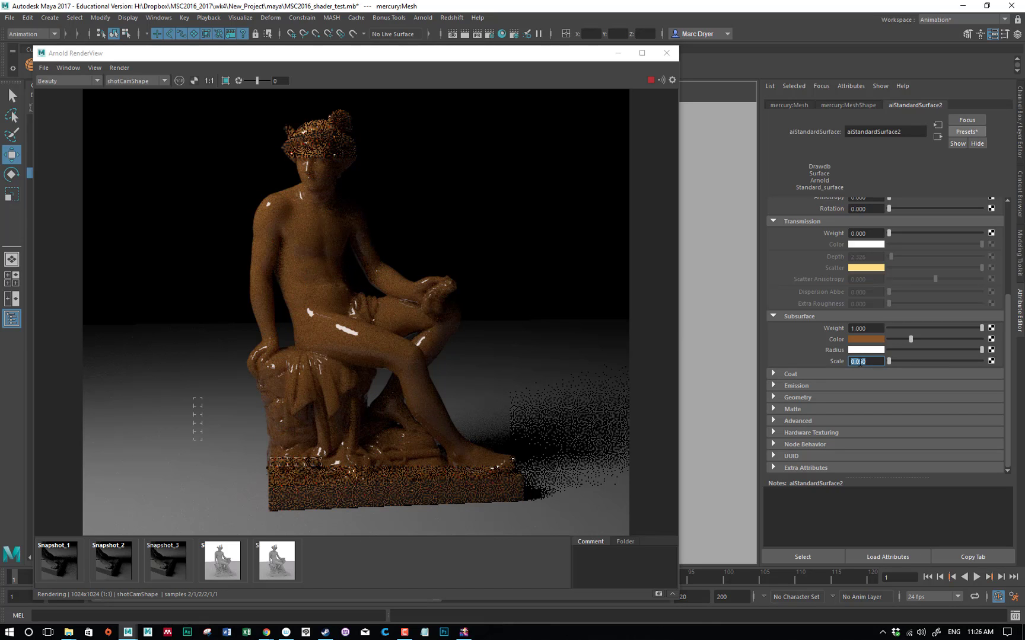
type("0.05")
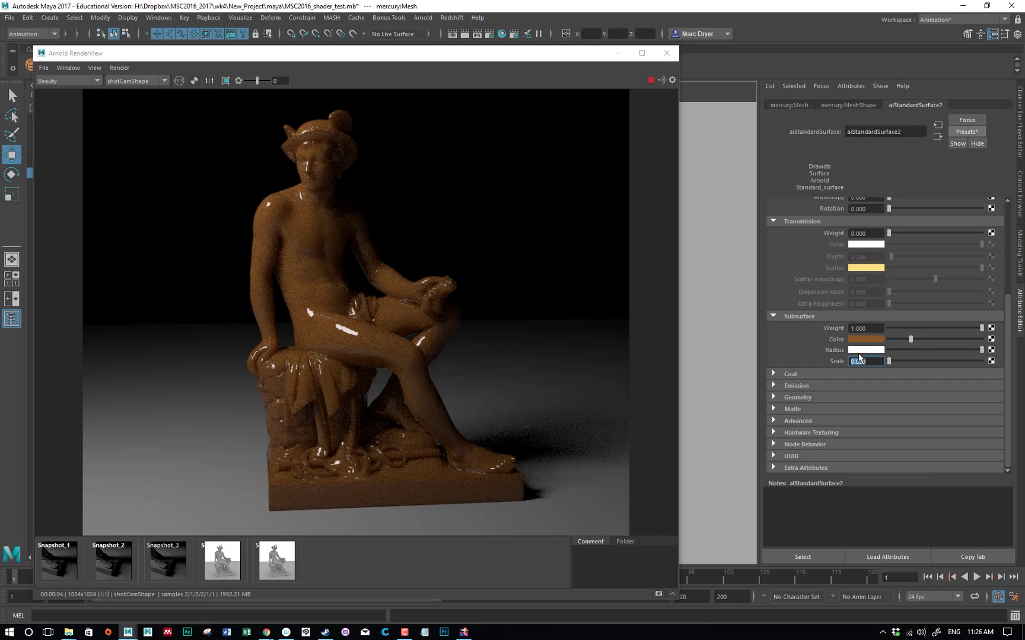
key("Return")
Test grayer subsurface radius colors and restore the radius to white
left_click(932, 350)
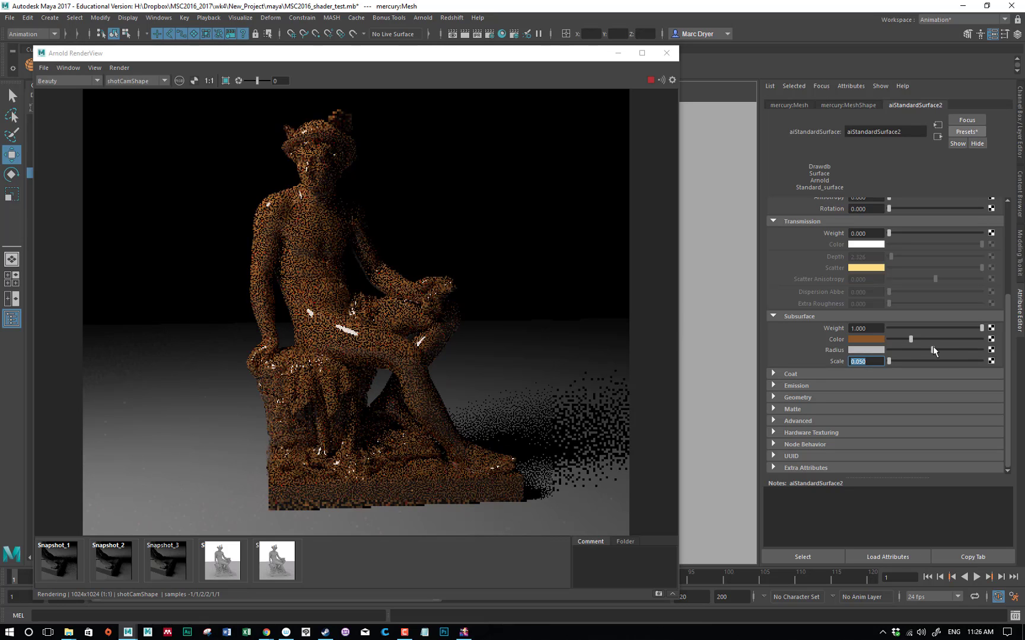
left_click_drag(932, 349, 926, 350)
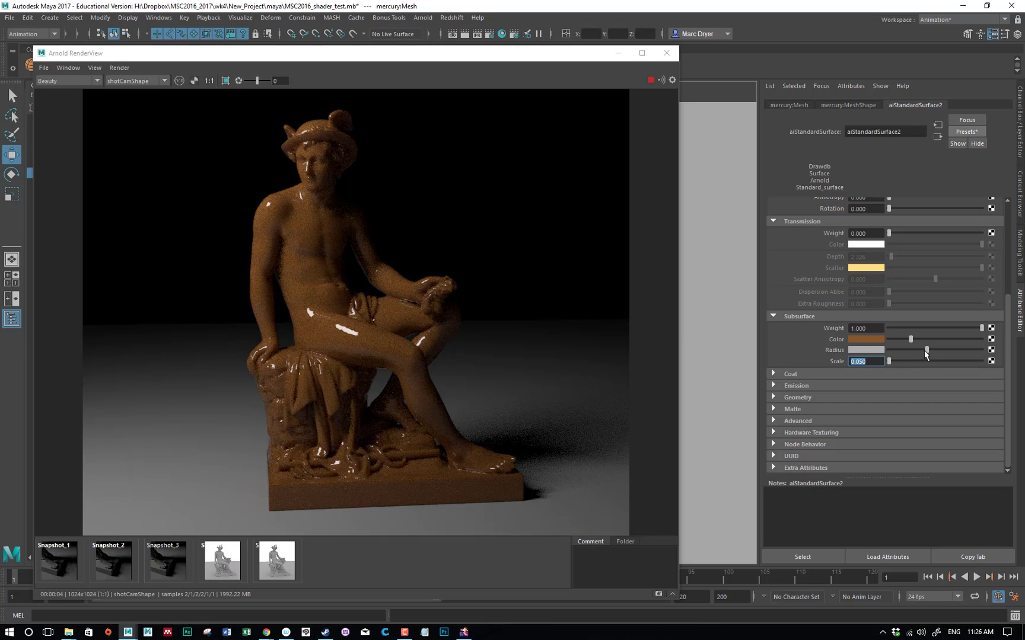
left_click_drag(926, 351, 983, 350)
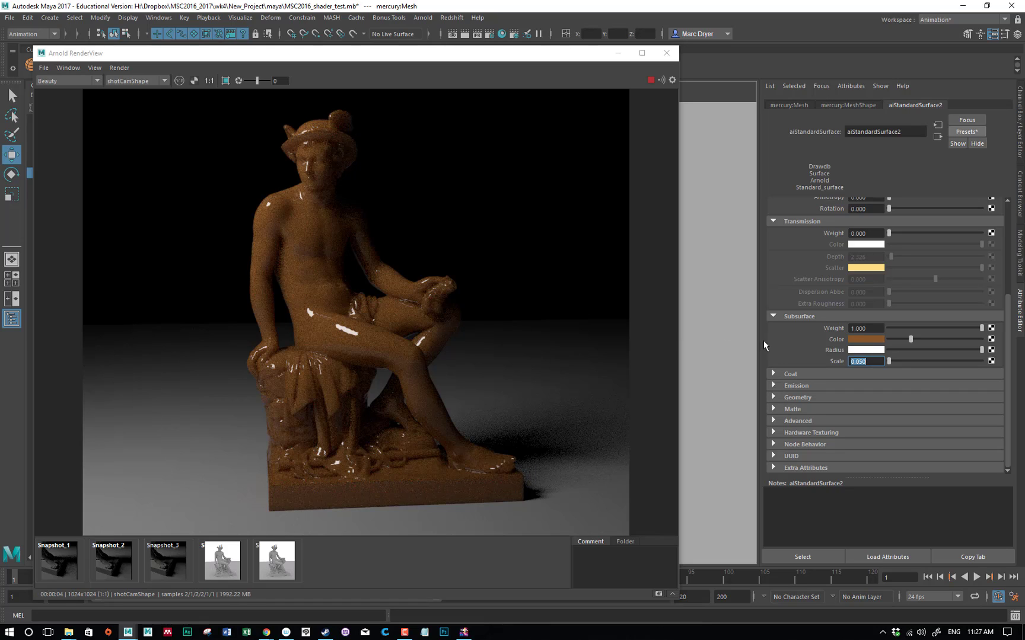
Switch the subsurface color picker from HSV to the RGB, 0 to 1.0 mode
left_click(856, 339)
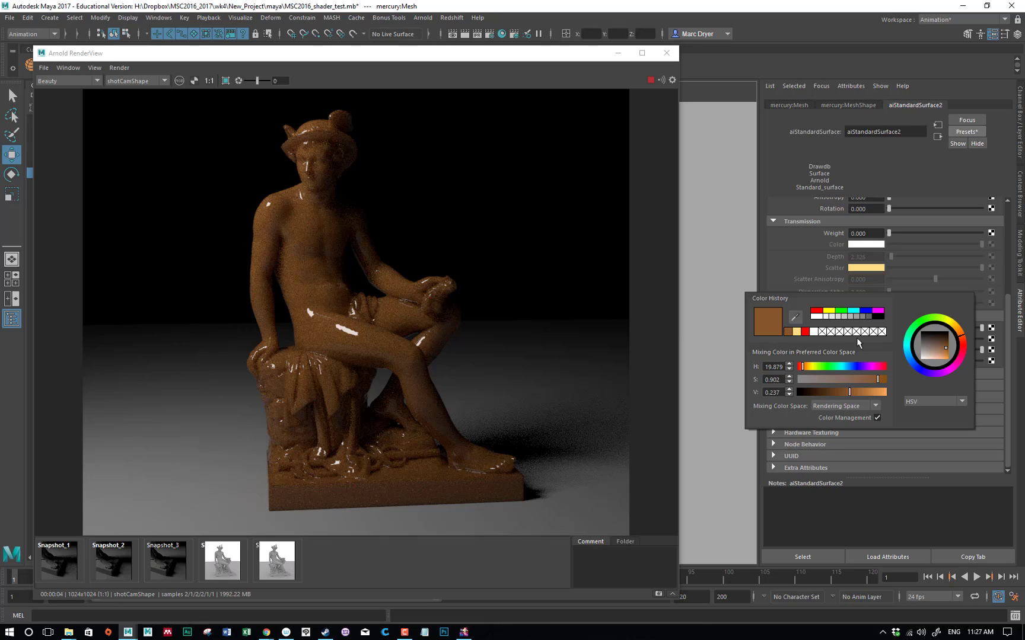
left_click(938, 401)
left_click(936, 413)
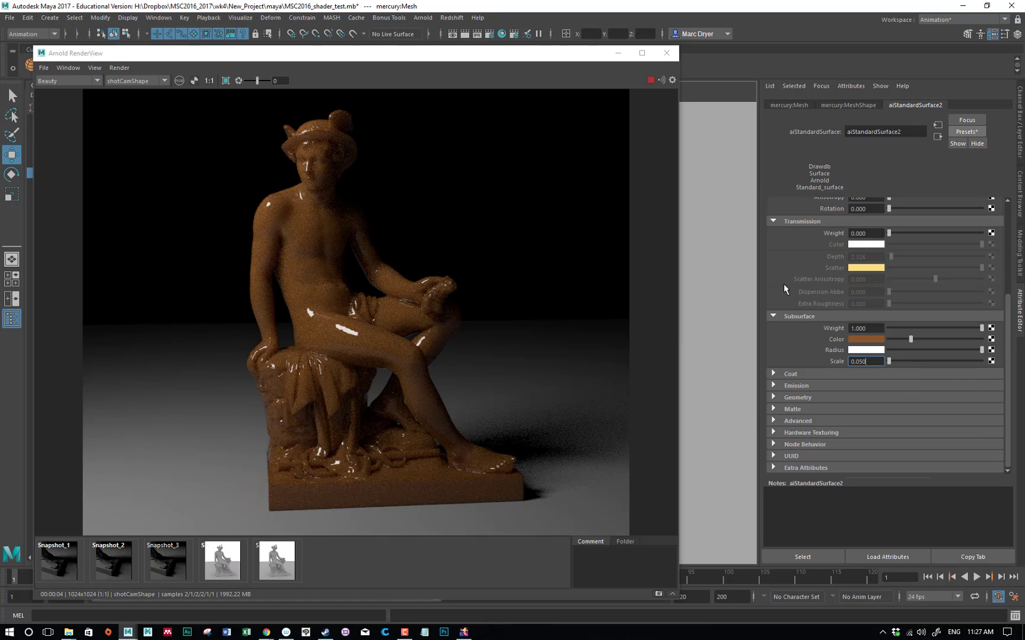
Change the subsurface color to a muted green and return the color picker to HSV mode
left_click(874, 340)
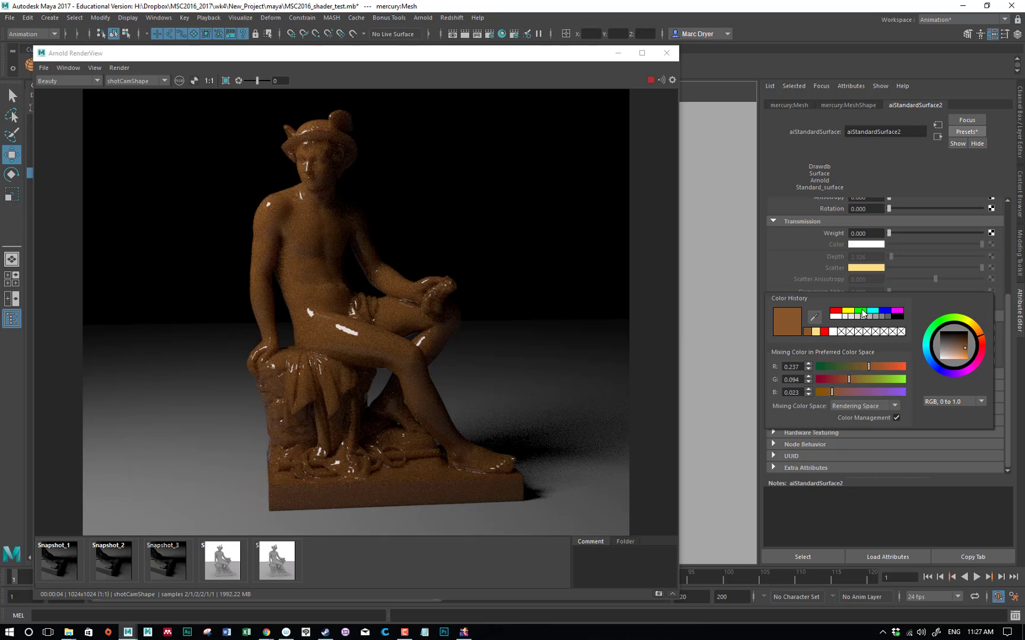
left_click(861, 311)
mouse_move(864, 379)
left_mouse_down()
mouse_move(853, 380)
mouse_move(871, 380)
left_mouse_up()
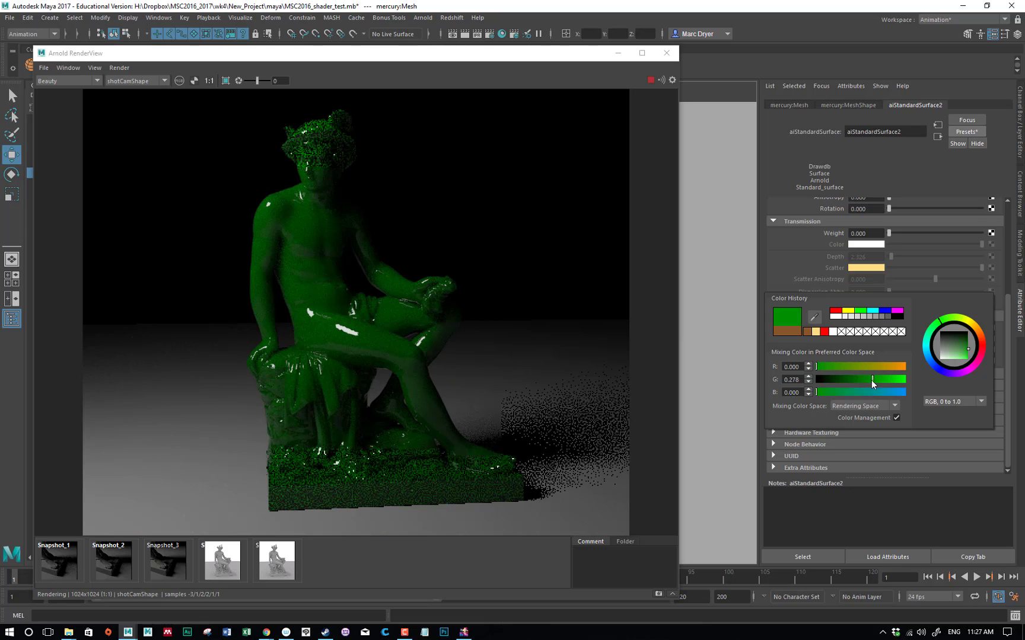
left_click(824, 392)
left_click(944, 402)
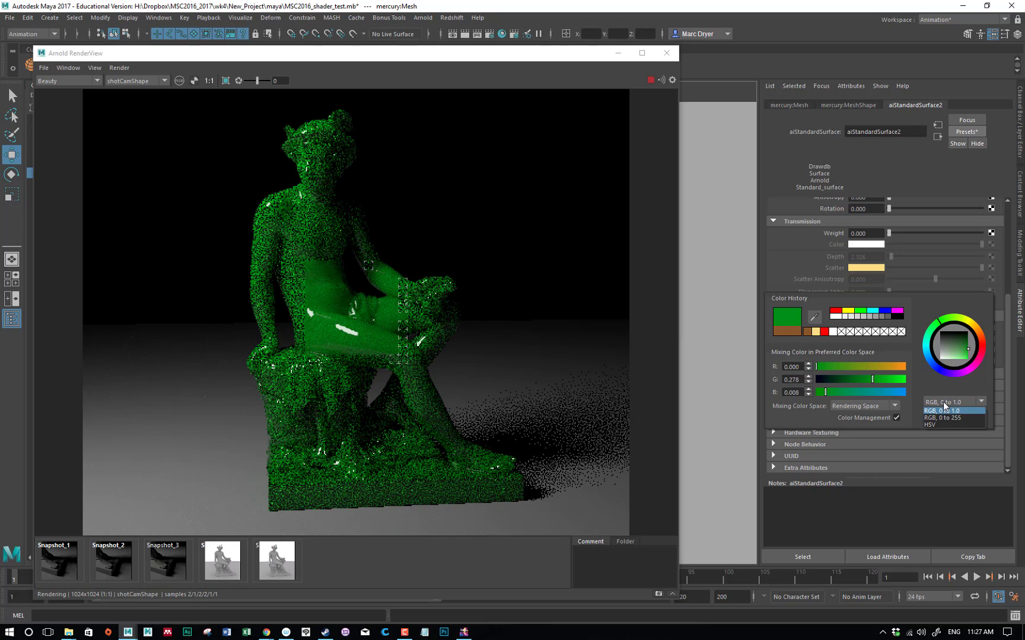
left_click(945, 423)
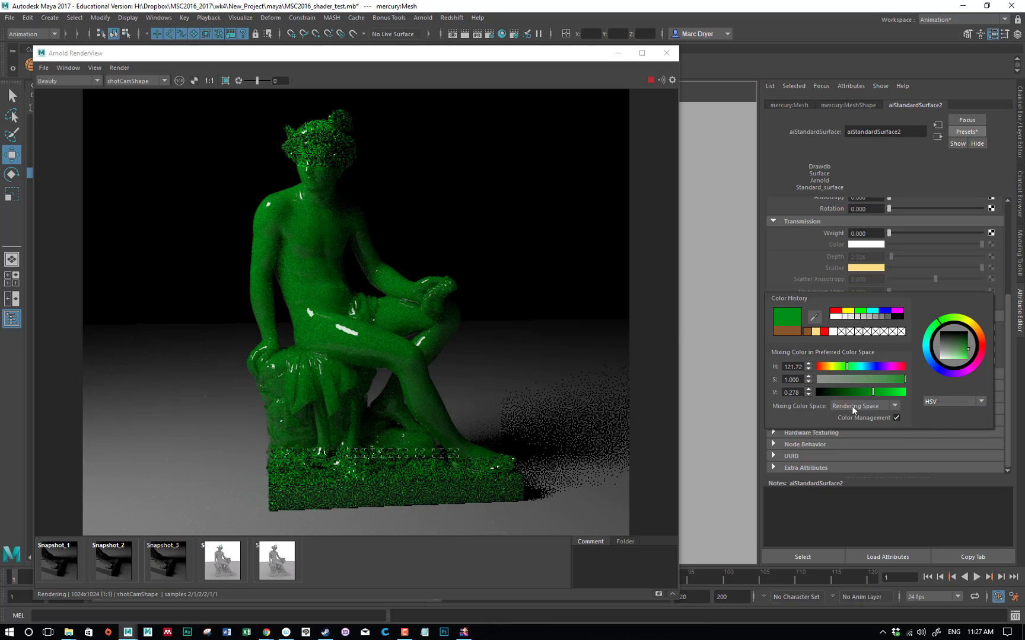
left_click(873, 377)
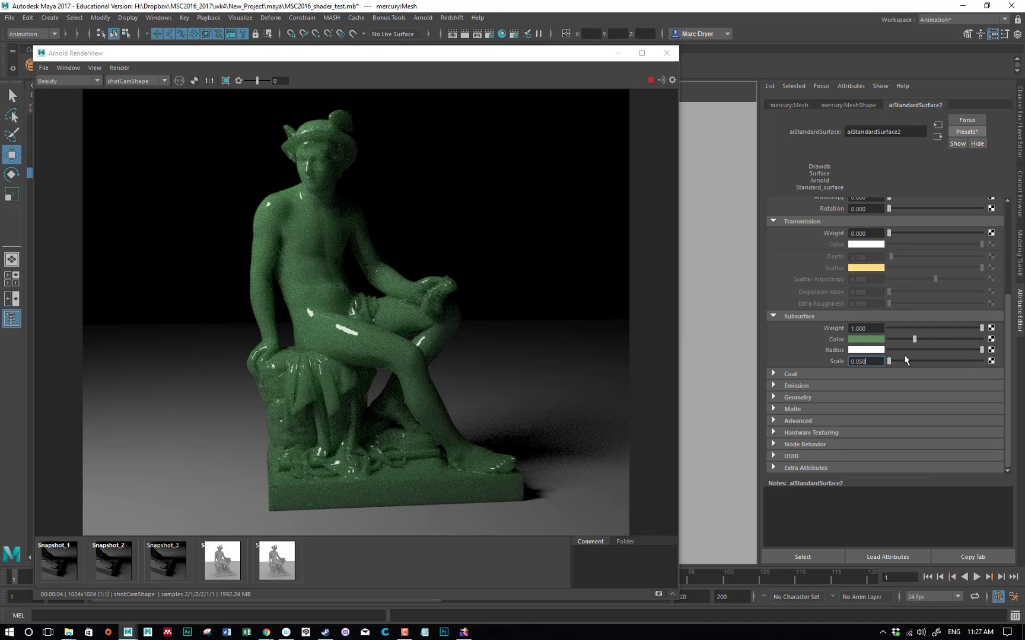
Set the subsurface radius to a medium gray and the subsurface scale to 0.1
left_click(924, 349)
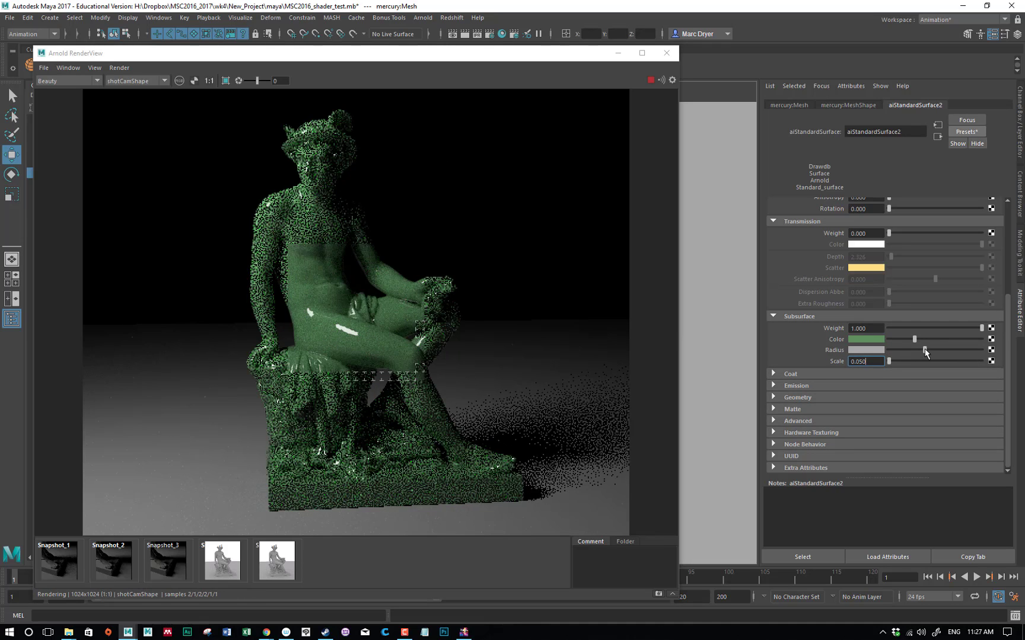
double_click(869, 361)
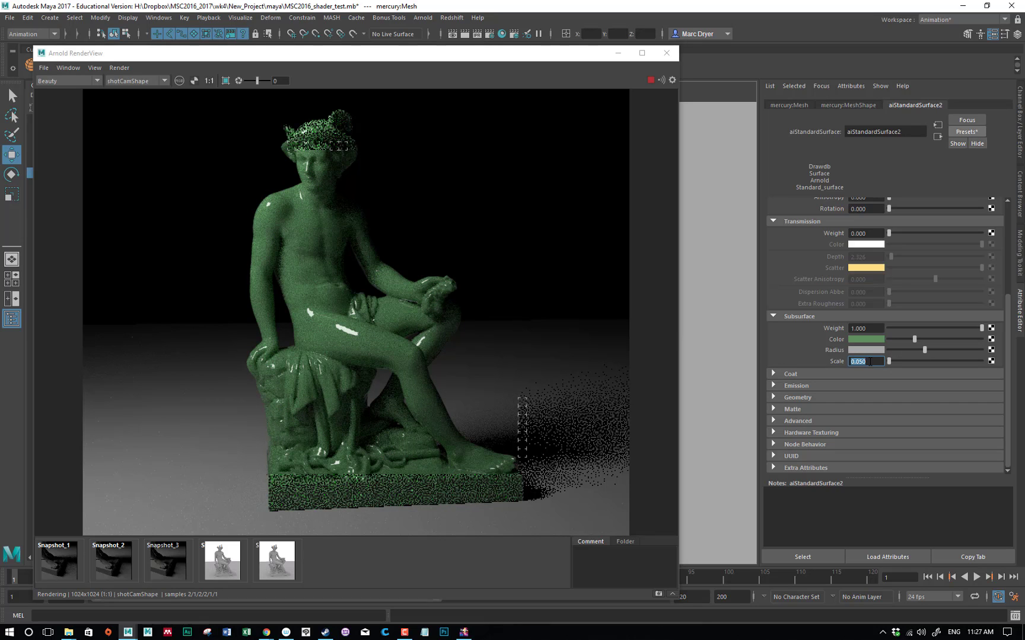
type("0.1")
key("Return")
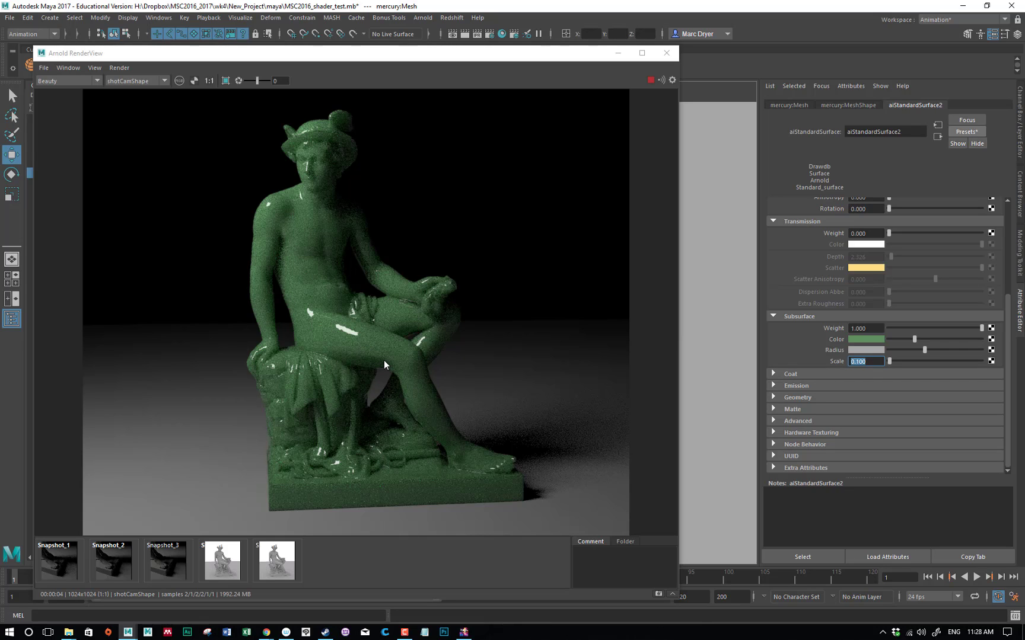
Open the render settings at the SSS sampling value and store a snapshot of the current green statue render
left_click(486, 34)
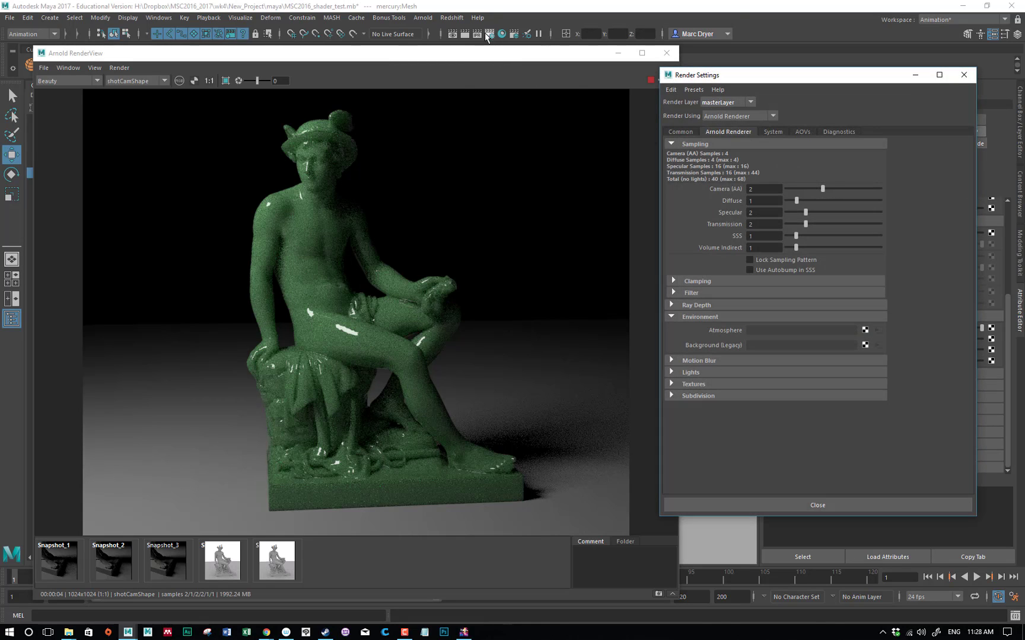
left_click_drag(783, 75, 654, 72)
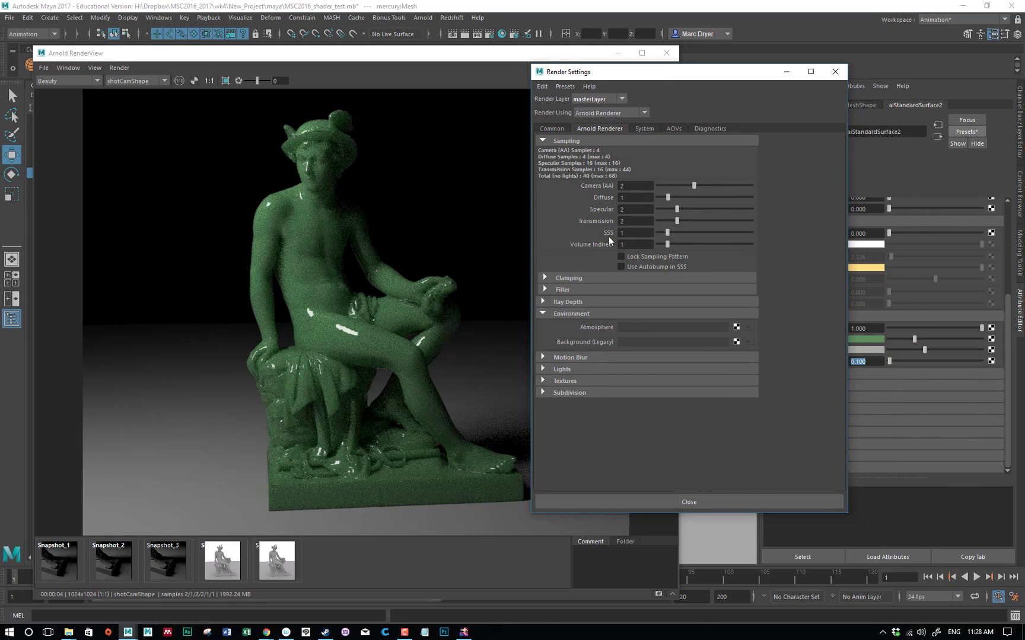
double_click(632, 234)
left_click(406, 54)
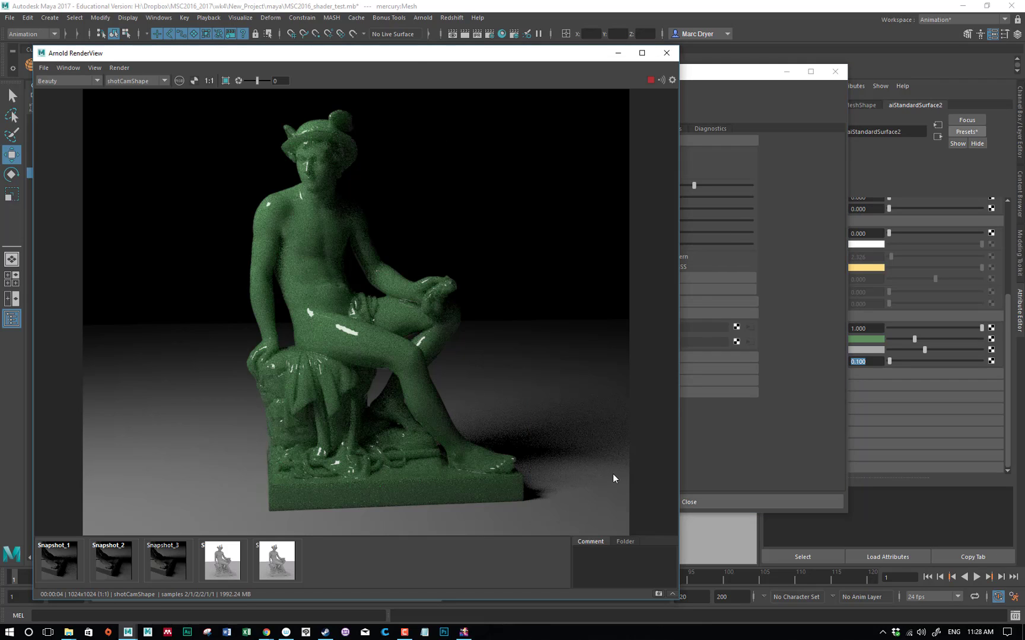
left_click(659, 595)
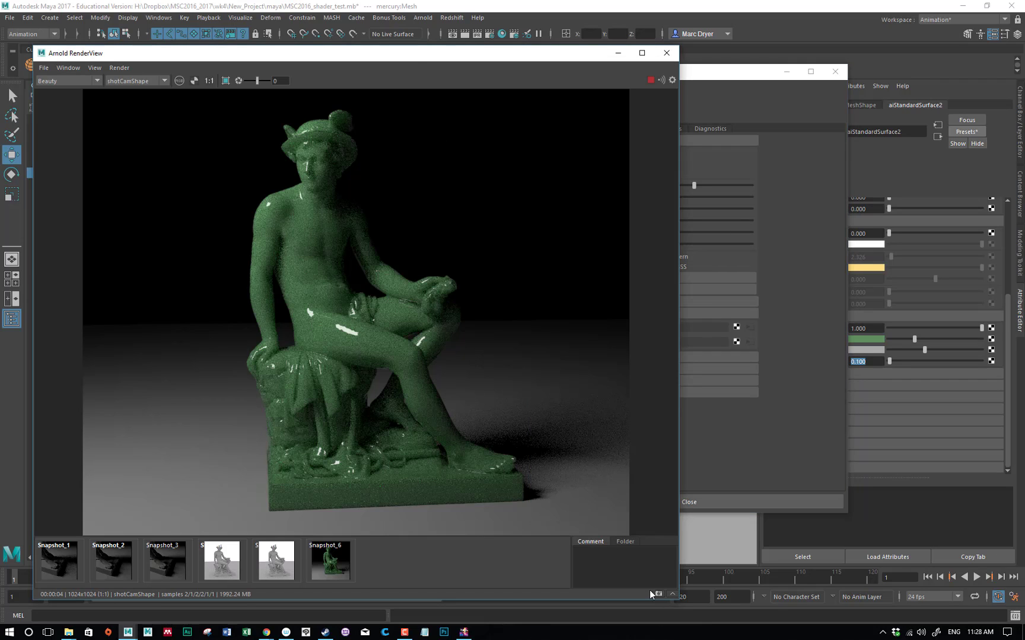
Return to the live render, set the SSS samples to 4 in the render settings and close them
left_click(415, 572)
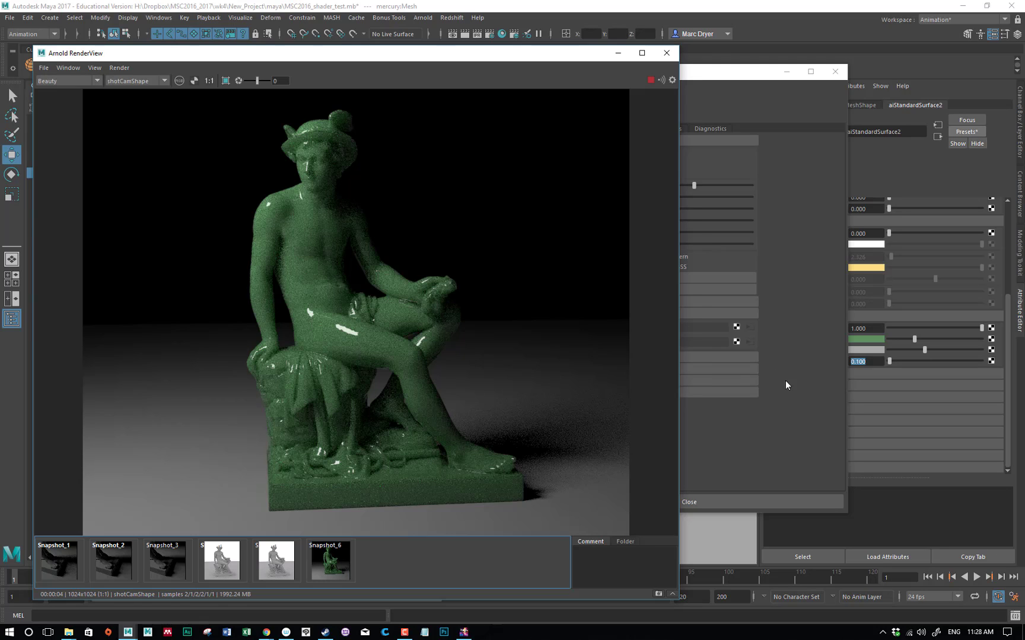
left_click(785, 385)
left_click(635, 233)
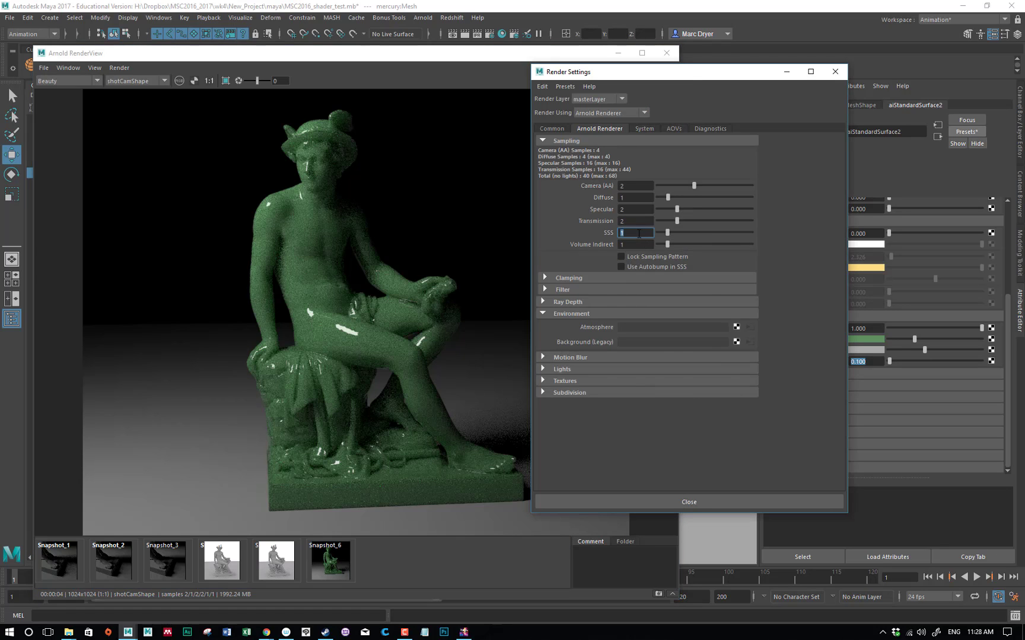
type("4")
key("Return")
left_click_drag(725, 75, 672, 139)
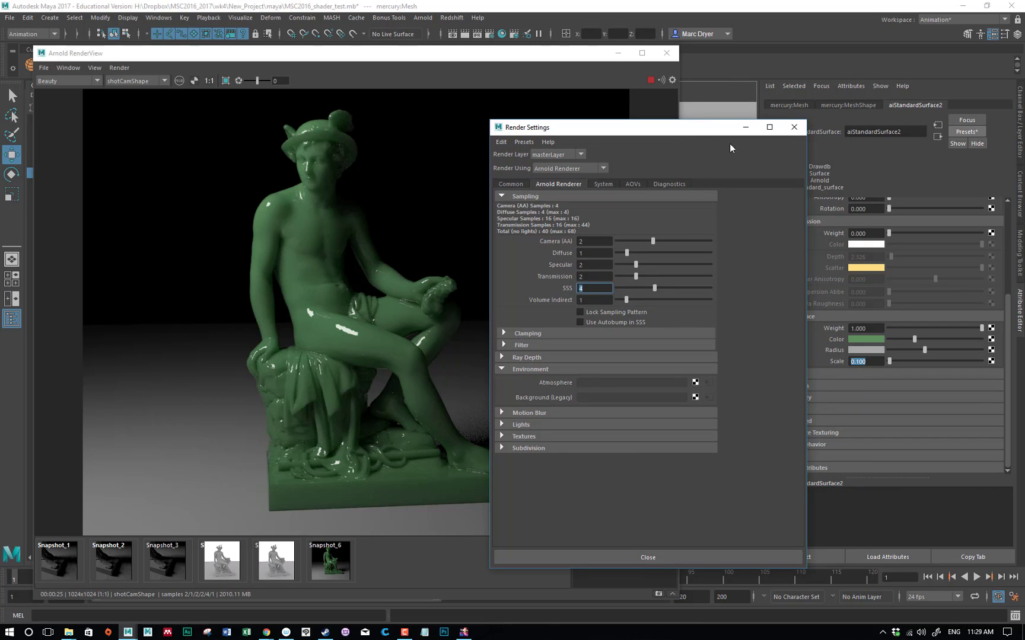
left_click(794, 128)
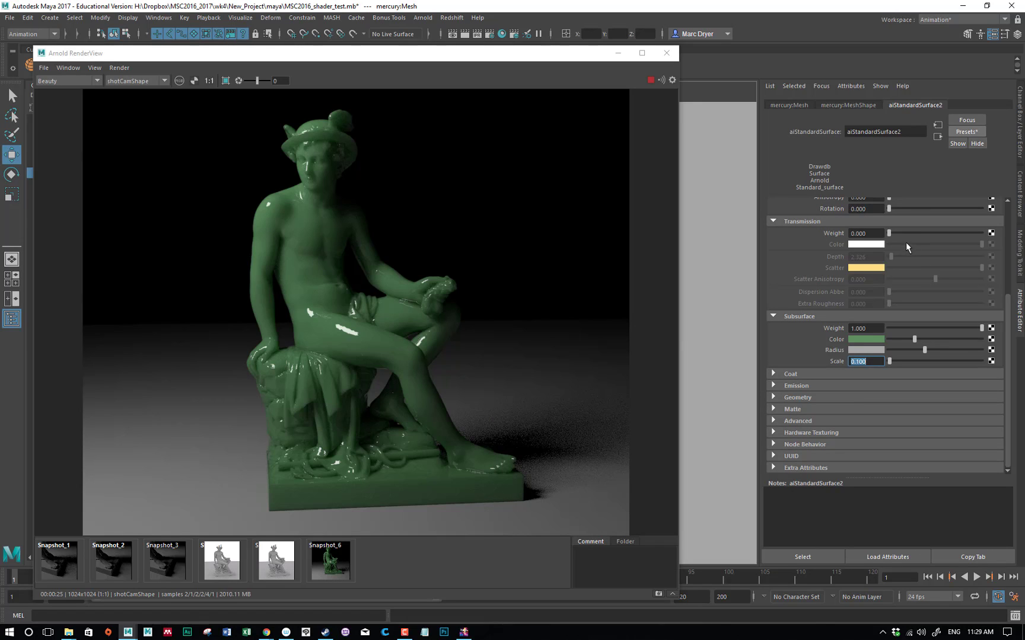
Set the transmission weight to 0.413 and change the transmission scatter color to a light yellow-green
left_click_drag(892, 233, 927, 235)
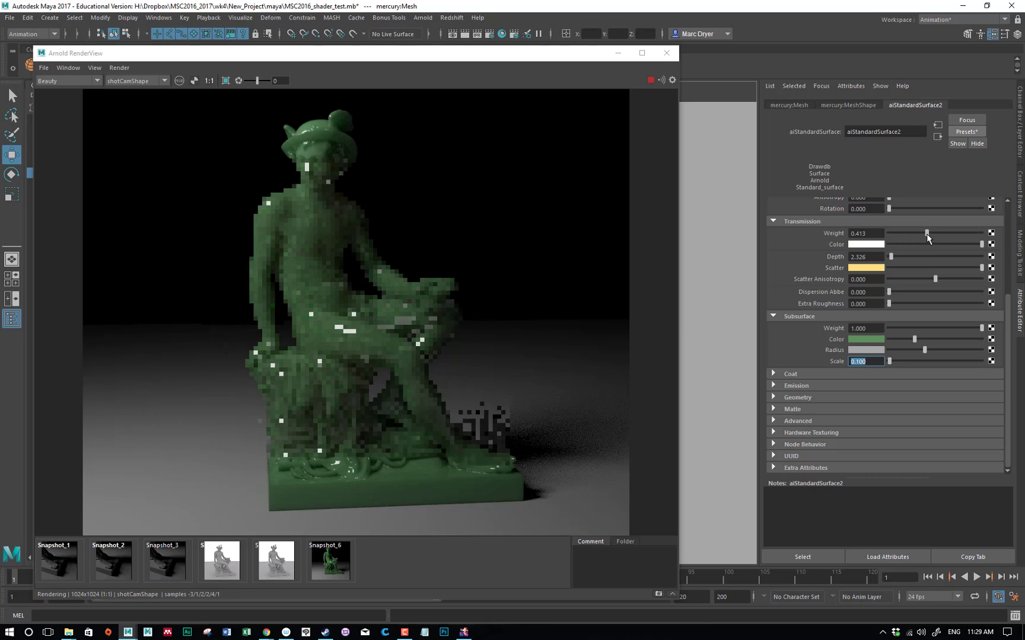
left_click(870, 268)
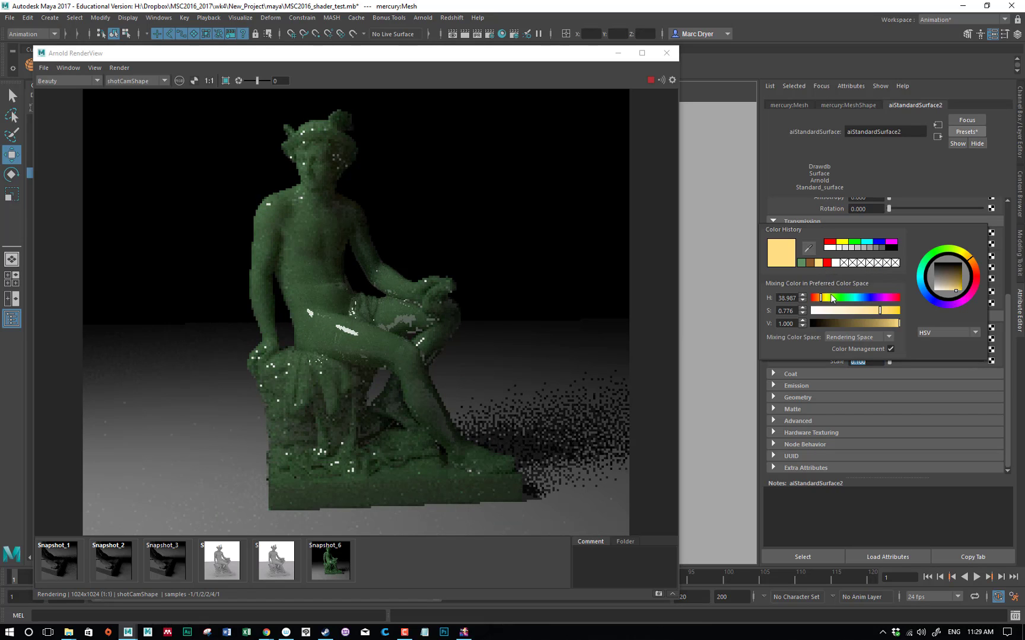
left_click_drag(819, 298, 846, 302)
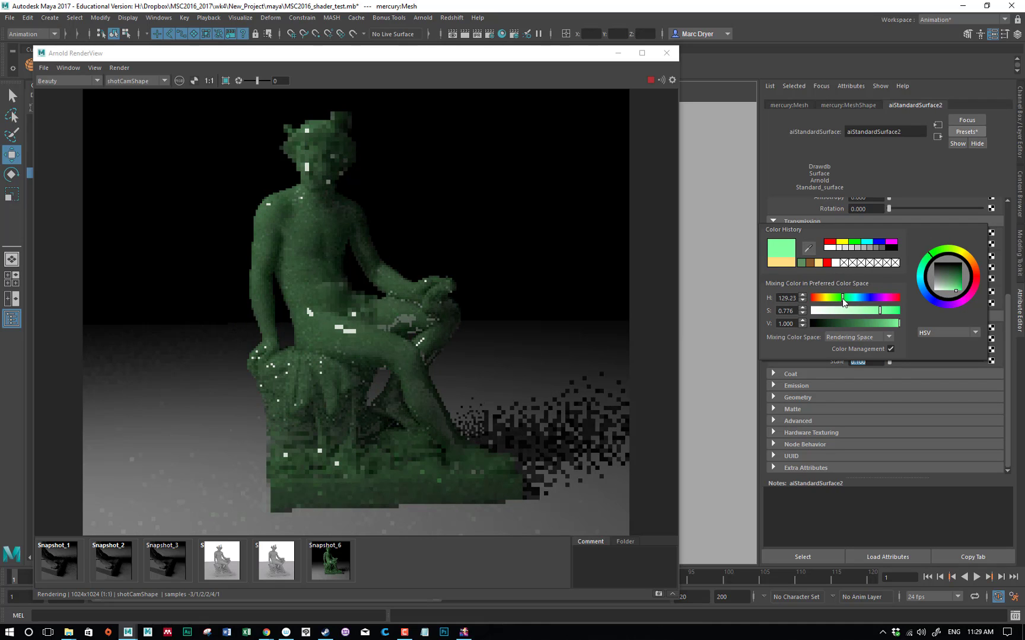
left_click_drag(845, 301, 836, 303)
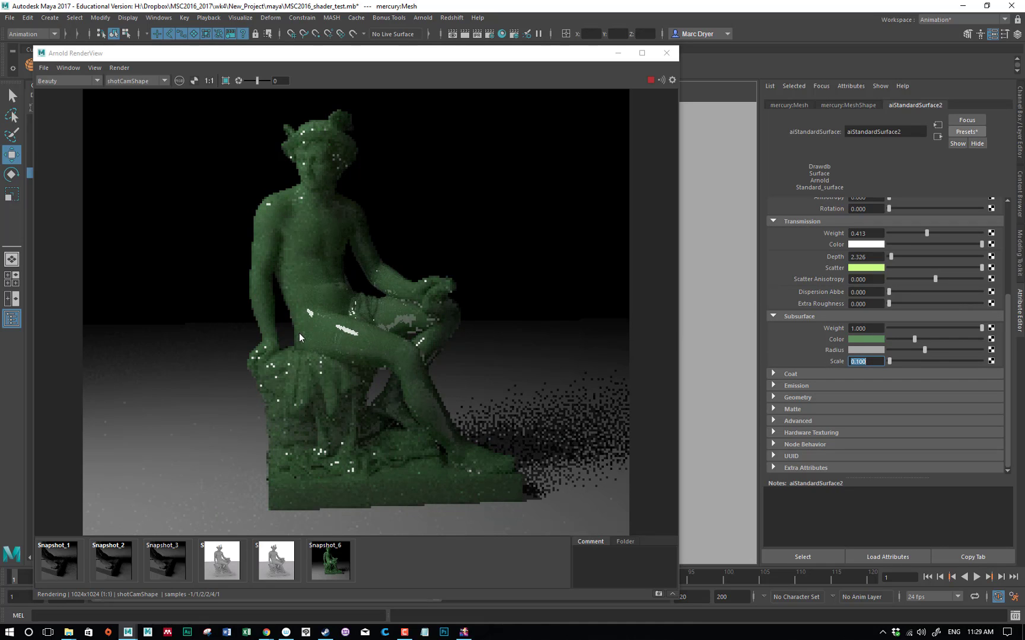
Limit the render to a region around the statue's resting hand and drapery, and set the base weight to 0.529
left_click_drag(227, 311, 378, 394, "shift")
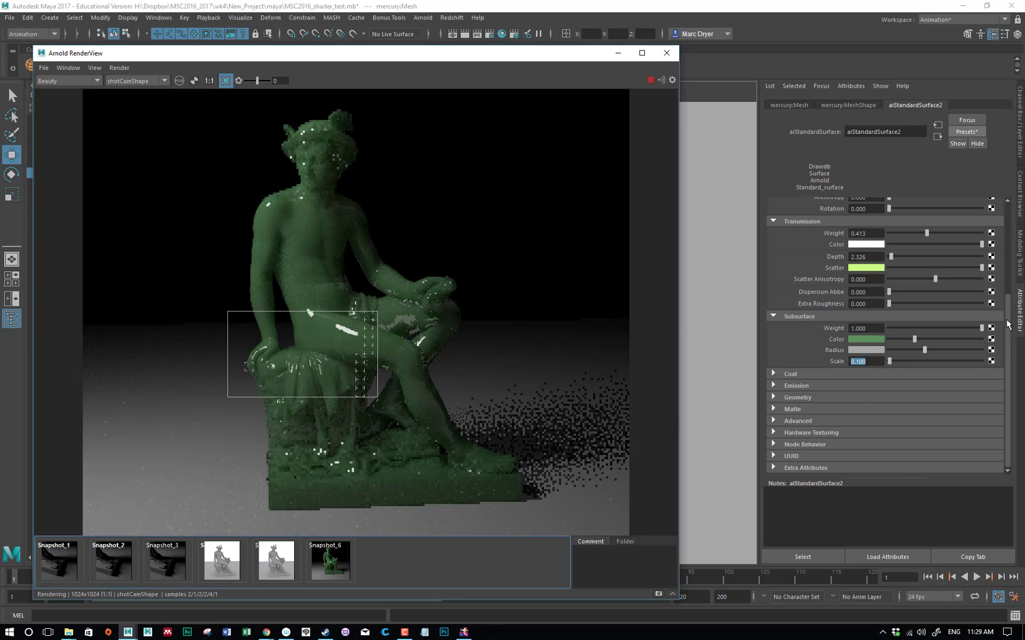
left_click_drag(1008, 321, 1007, 222)
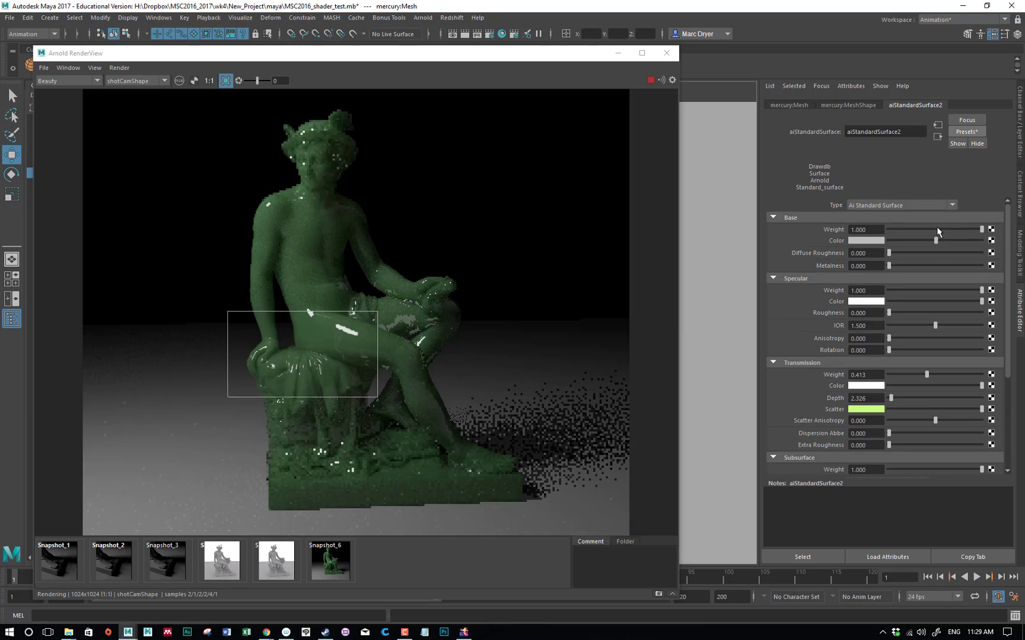
left_click(937, 229)
Store a snapshot of the current render and compare Snapshot_6 with Snapshot_7
left_click(658, 595)
left_click(657, 594)
left_click(337, 567)
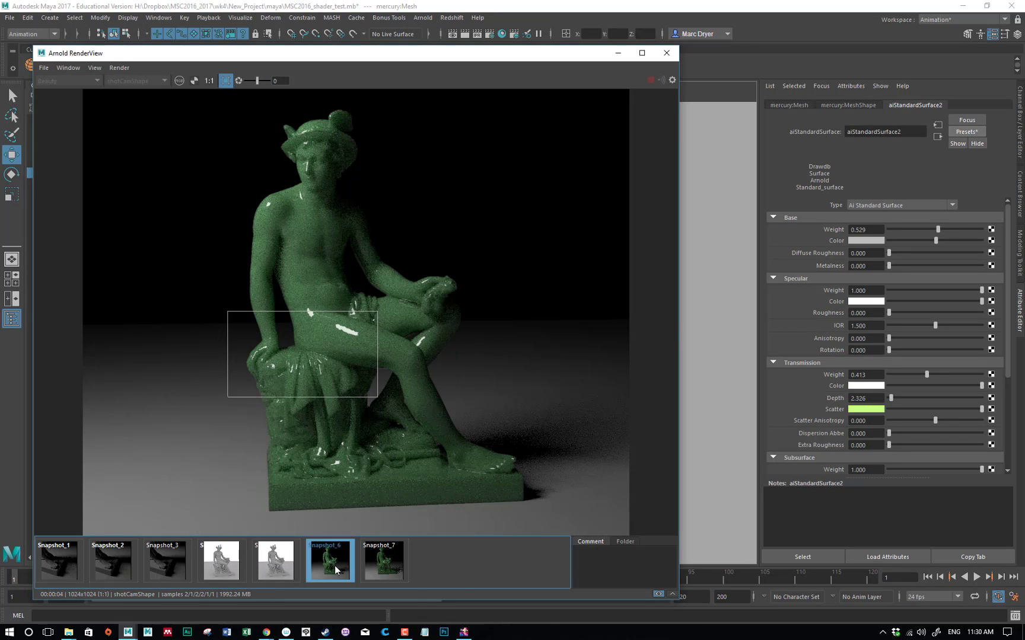
left_click(371, 563)
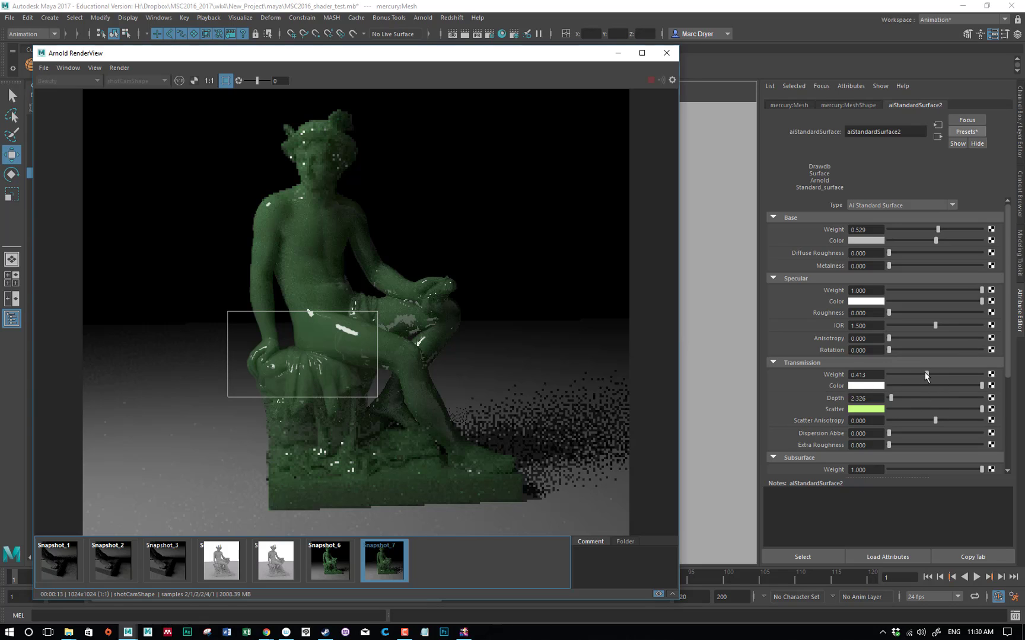
Set the transmission weight to 0 and return to the live render with the render region cleared
left_click_drag(926, 375, 836, 382)
left_click(485, 557)
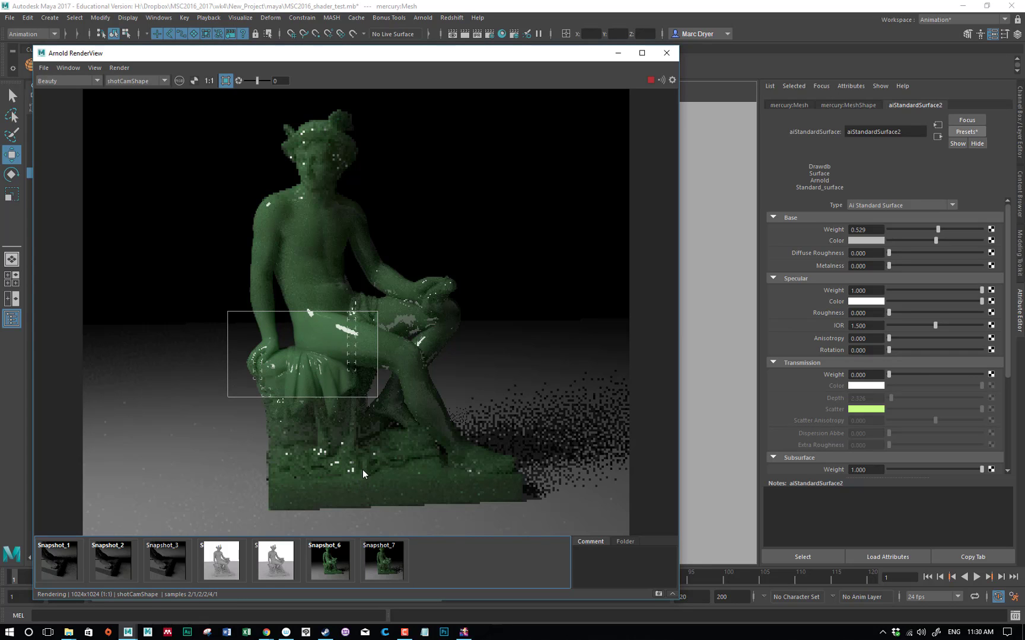
left_click(487, 369)
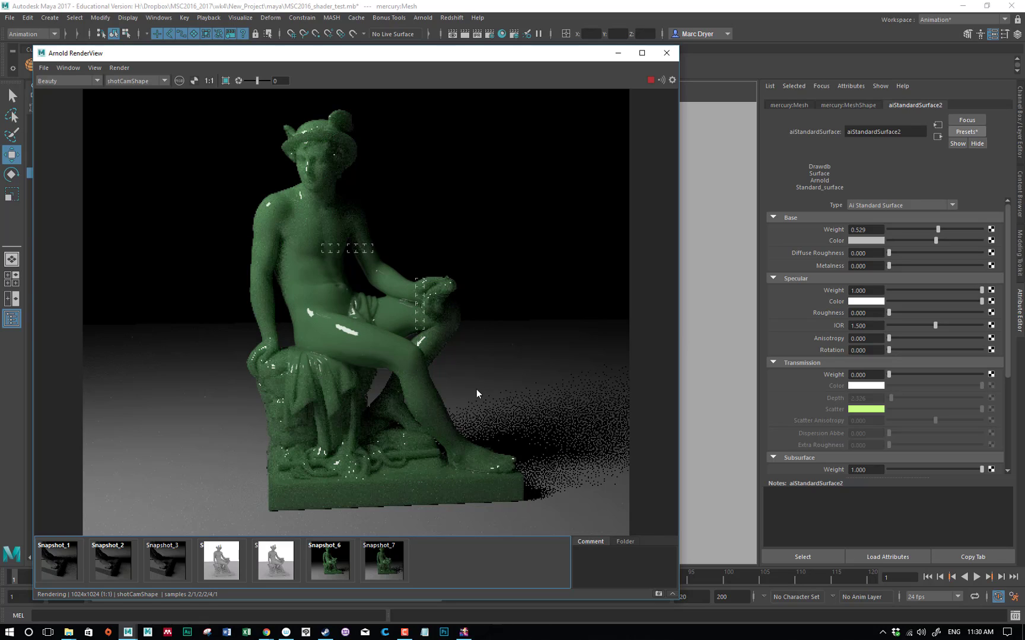
Limit the render to a region over the statue's thigh and set the subsurface weight to 0
left_click_drag(309, 313, 412, 391)
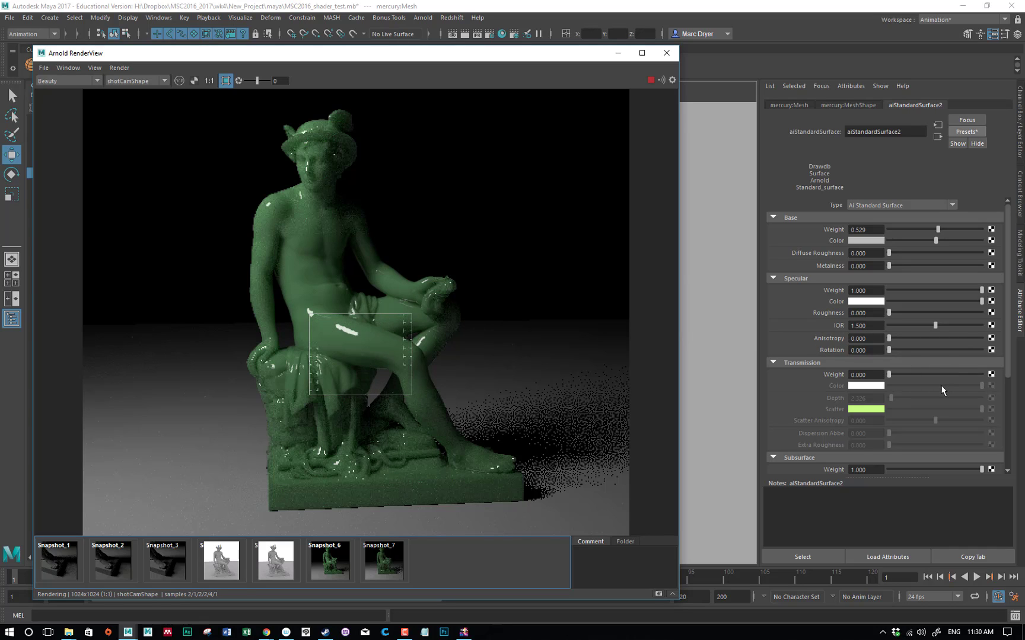
scroll(939, 384, "down", 5)
left_click_drag(981, 342, 874, 342)
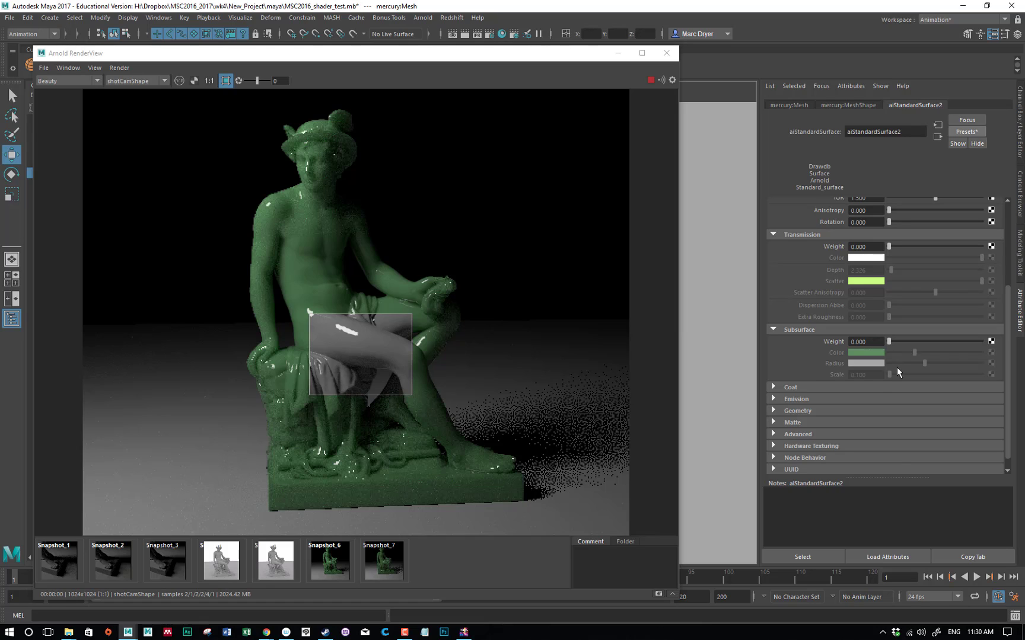
Expand the Coat attributes and set the specular roughness to 0.424
left_click(800, 387)
scroll(813, 358, "down", 2)
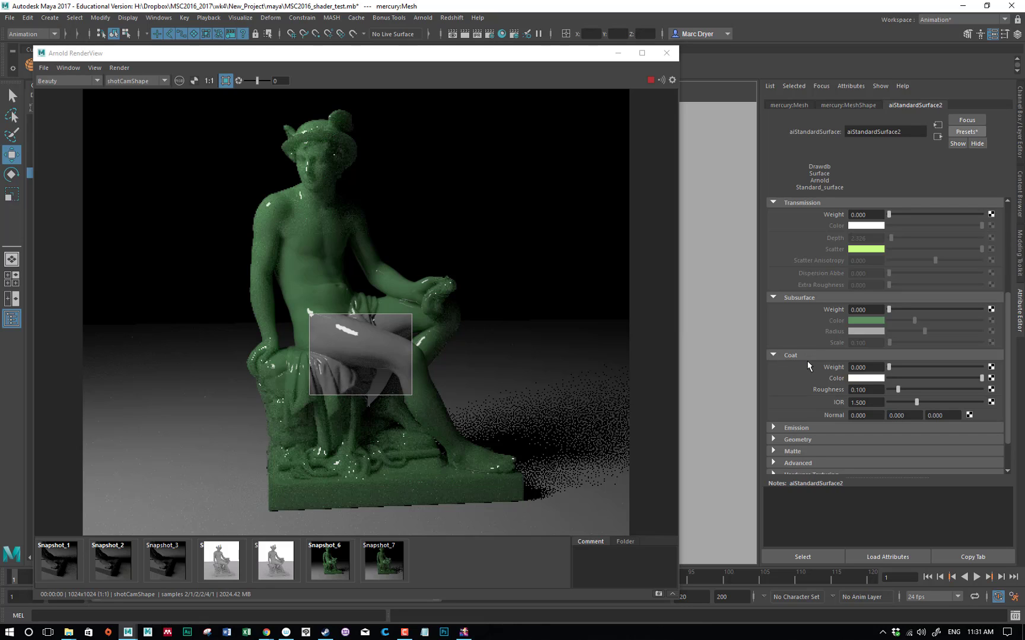
scroll(833, 329, "up", 5)
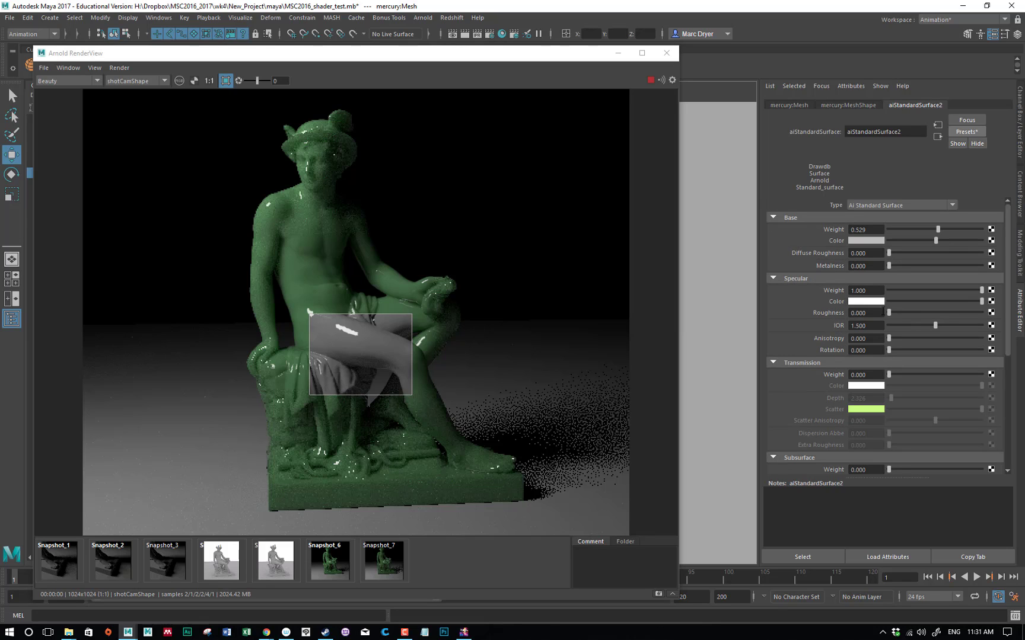
left_click_drag(940, 312, 927, 313)
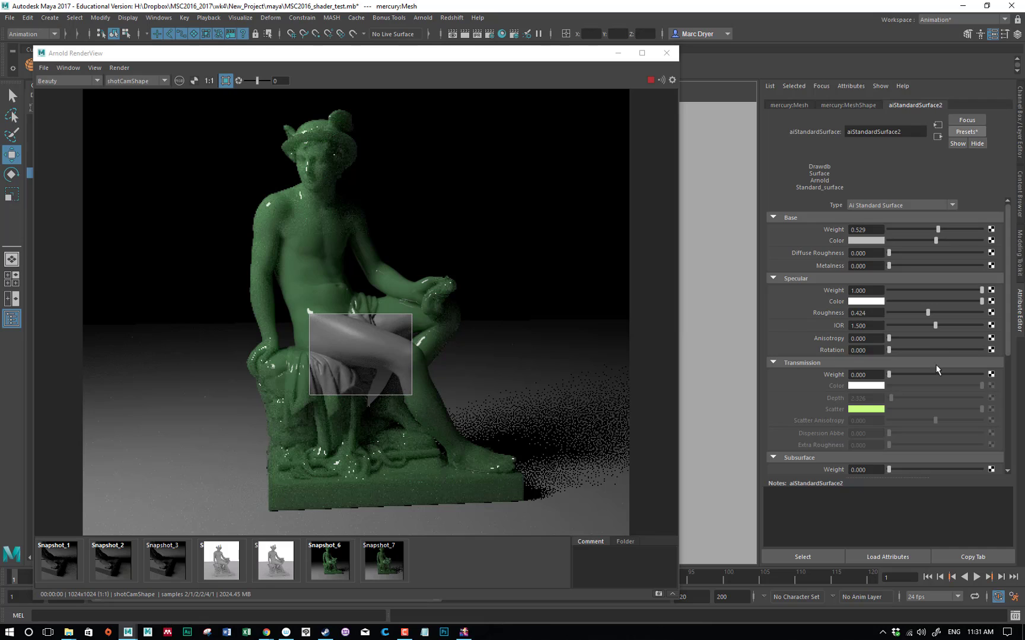
Set the coat weight to 1 to add a glossy layer over the rough specular
scroll(822, 399, "down", 2)
scroll(822, 398, "down", 4)
scroll(806, 377, "down", 2)
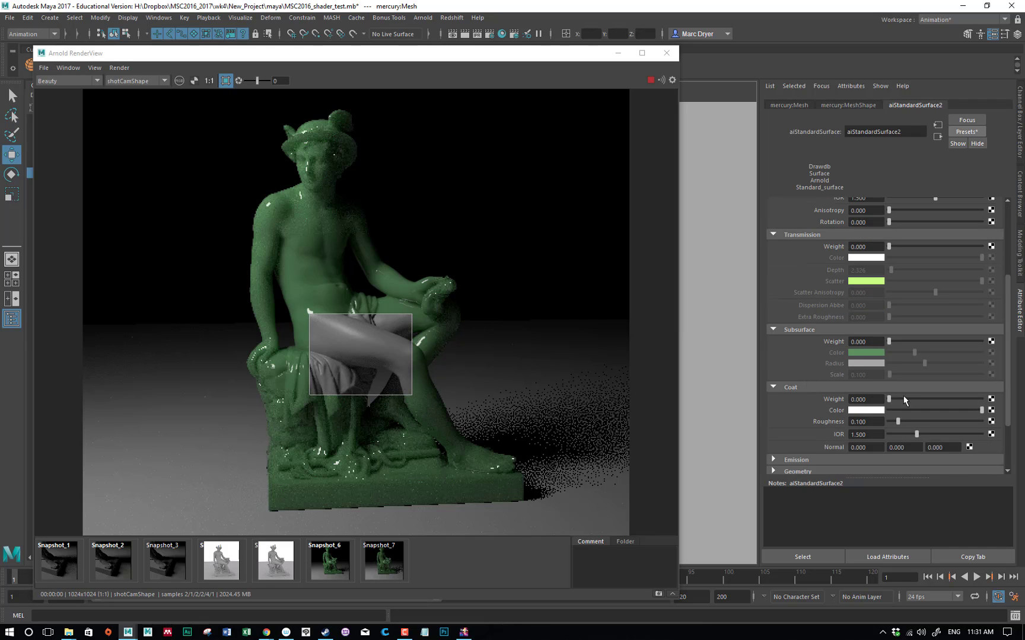
left_click_drag(888, 399, 935, 397)
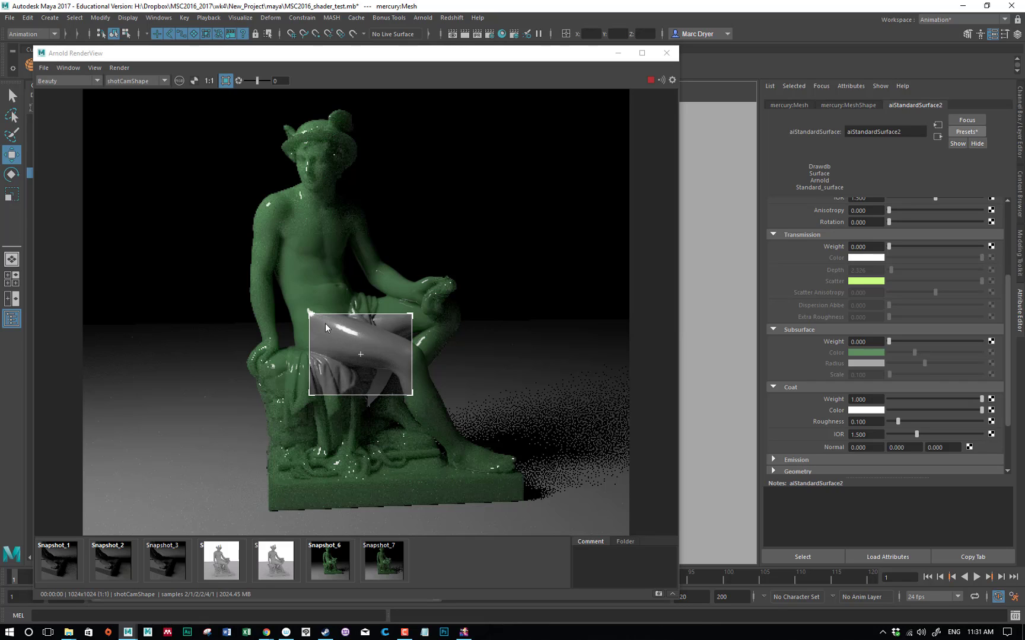
Try a specular weight of 0, change the specular color to red, and set the specular weight back to 1
scroll(908, 284, "up", 5)
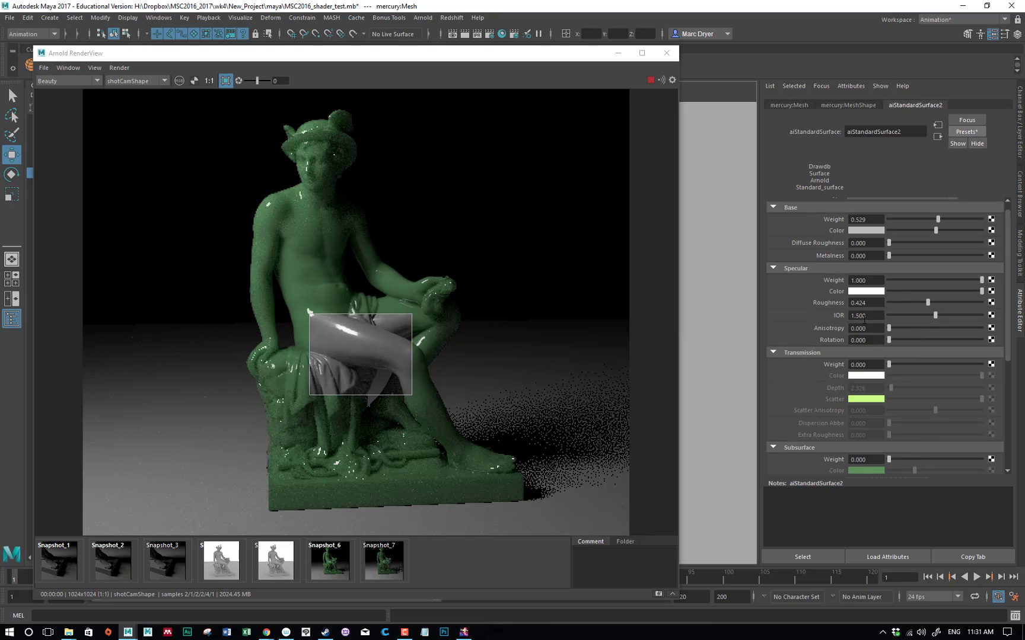
left_click_drag(933, 280, 883, 280)
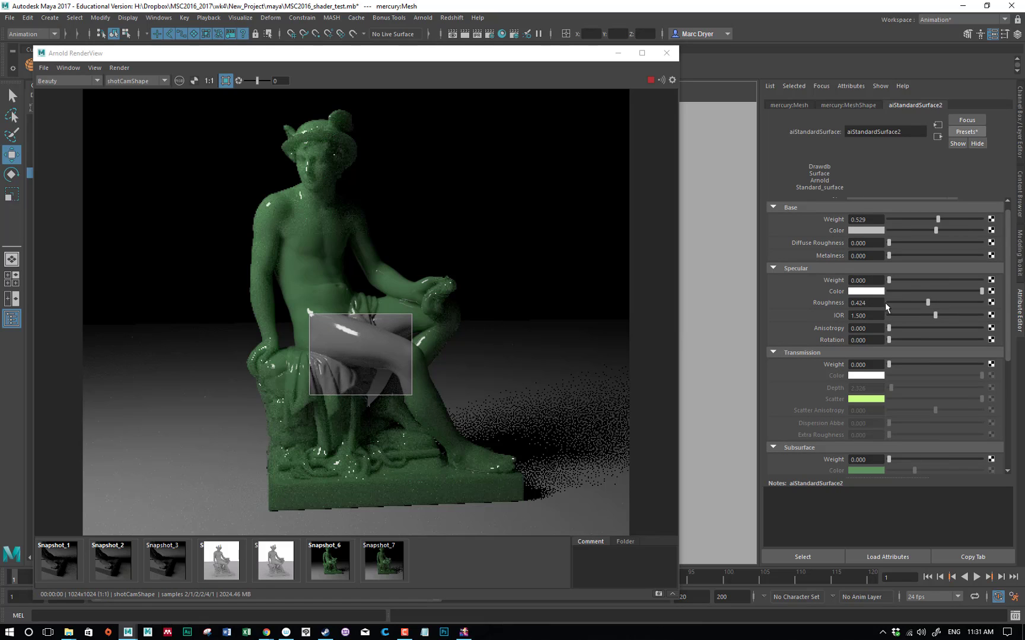
left_click(857, 293)
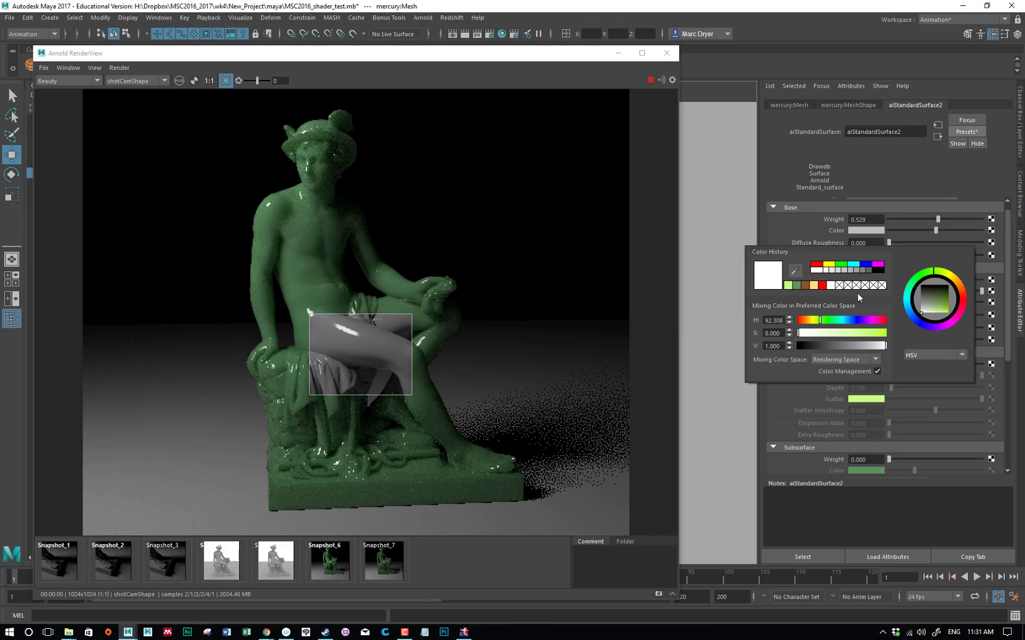
left_click(823, 284)
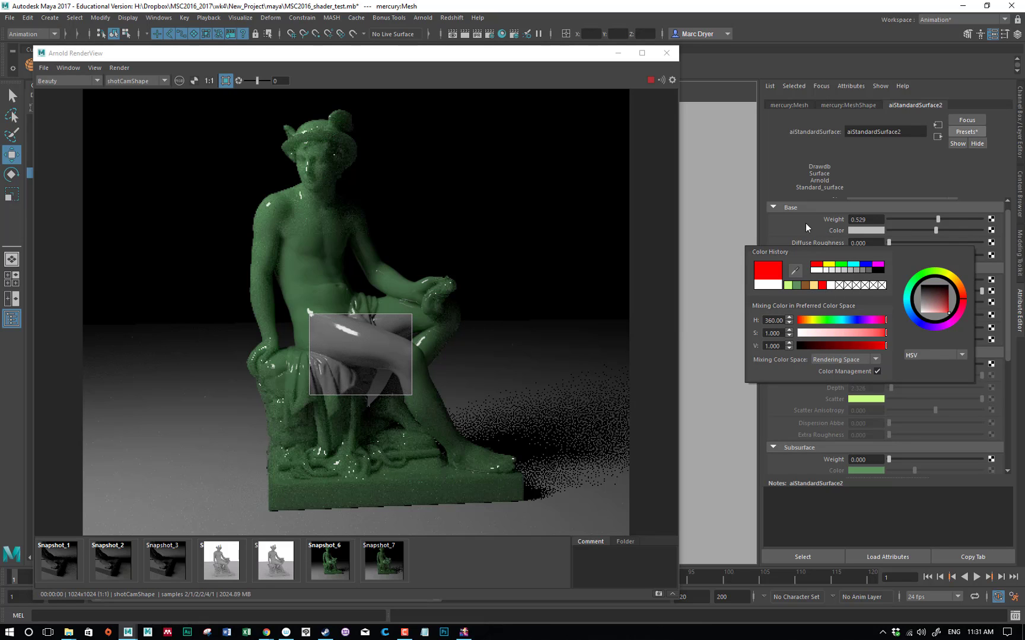
left_click_drag(889, 280, 984, 280)
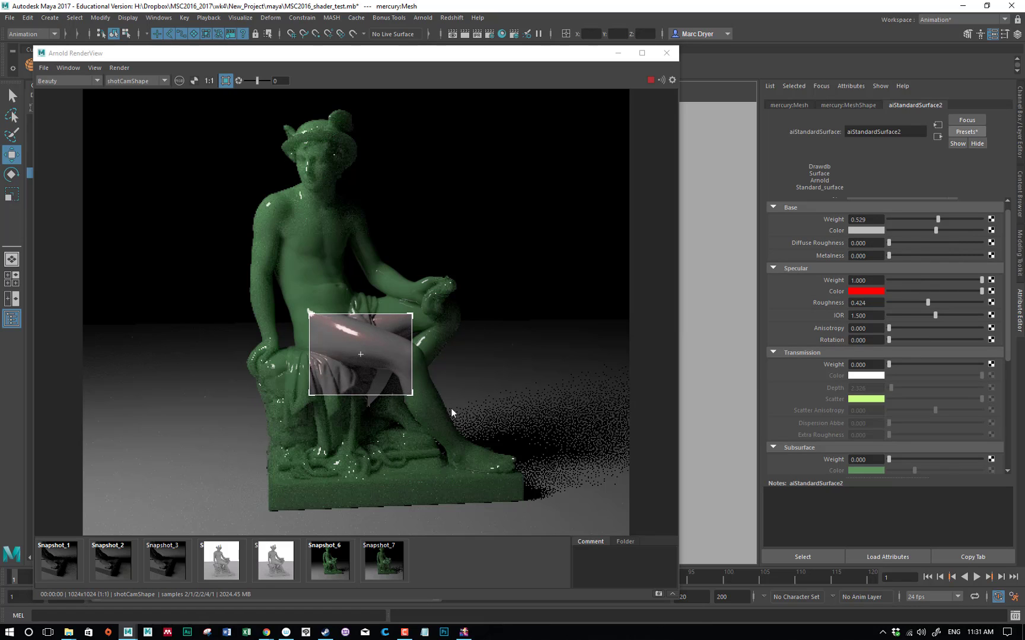
Set the coat roughness to 0 and the coat IOR to 2
scroll(882, 367, "down", 3)
scroll(866, 373, "down", 3)
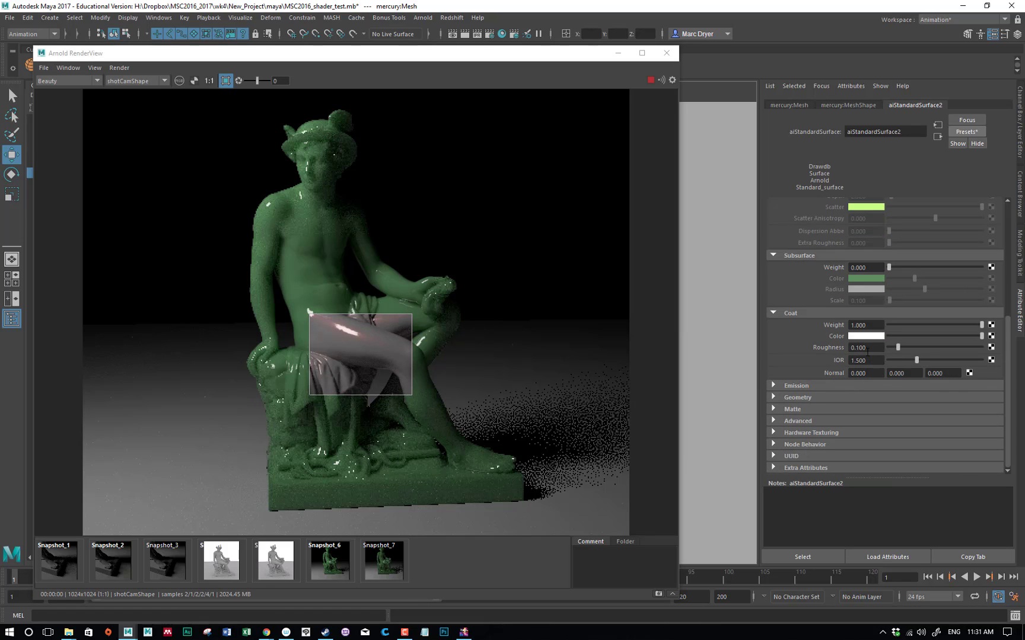
left_click_drag(897, 349, 847, 360)
type("2")
key("Return")
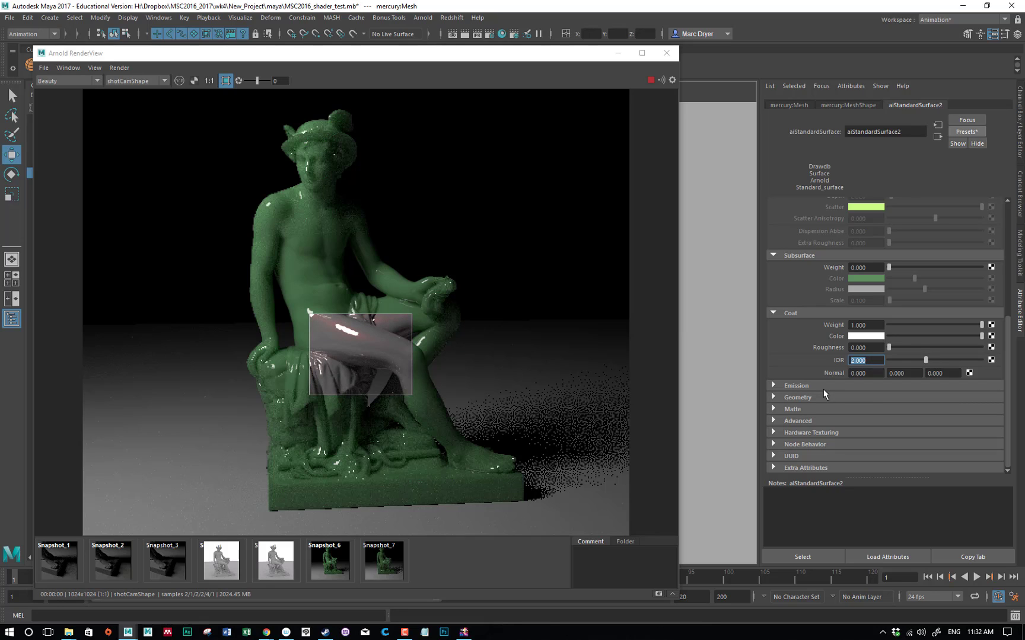
Reset the coat weight and specular roughness to 0 and the specular color to white
left_click(901, 325)
scroll(904, 223, "up", 5)
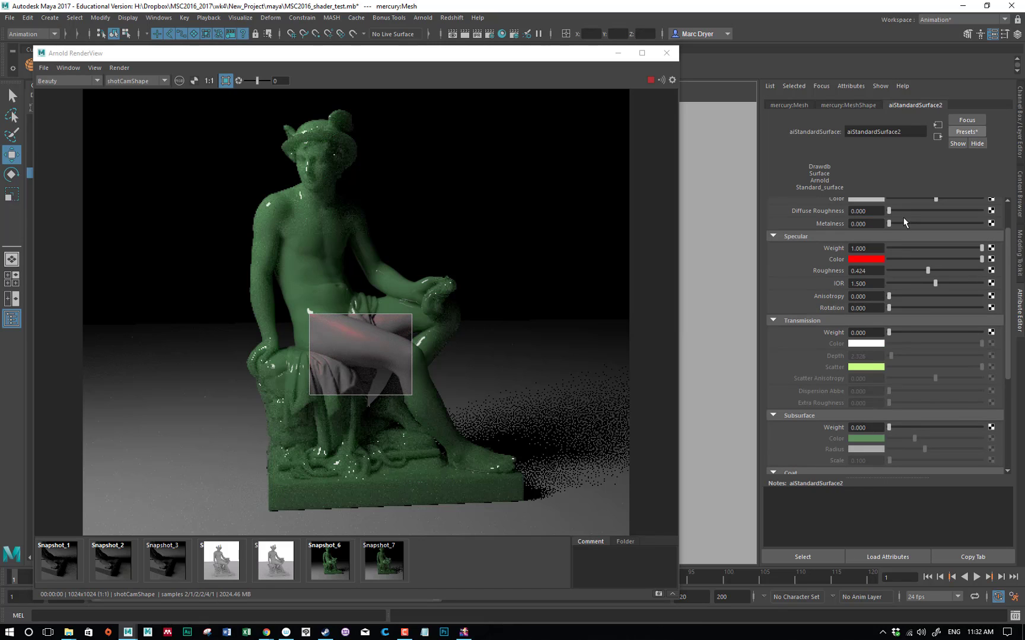
left_click(877, 271)
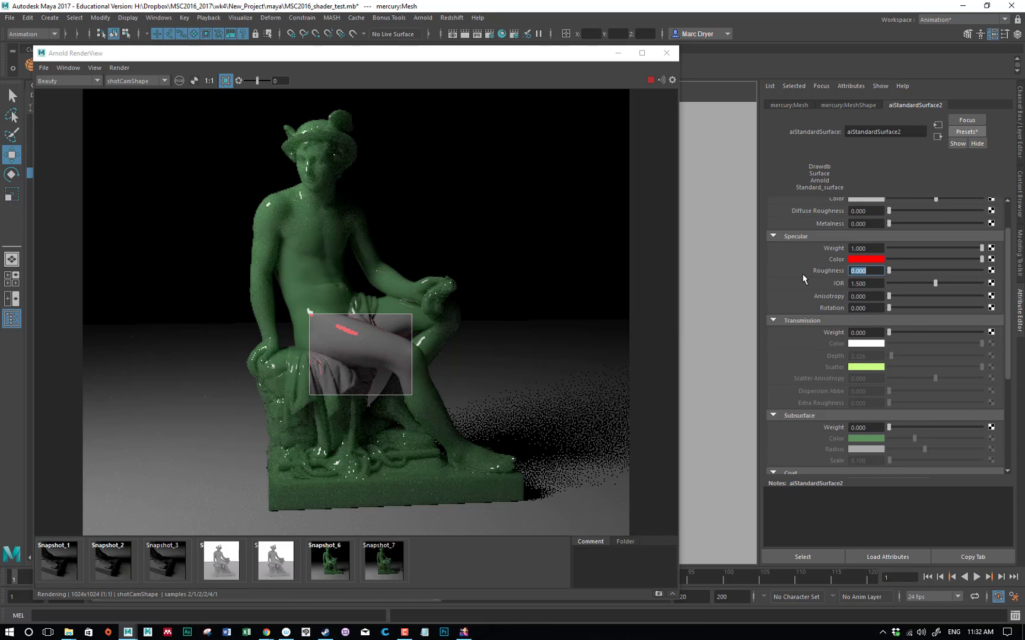
left_click(857, 259)
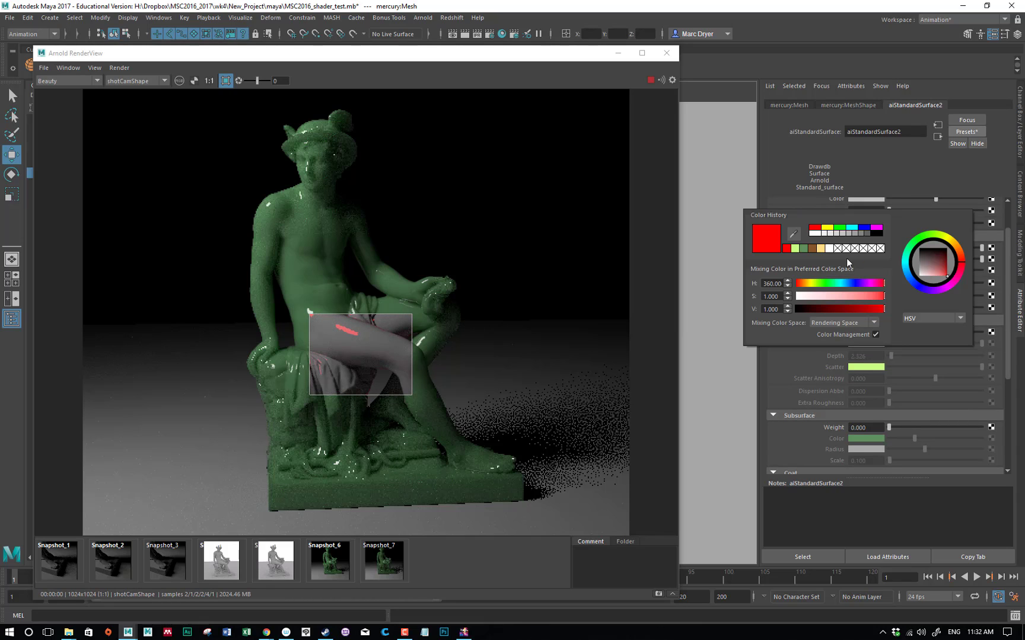
left_click(814, 233)
Expand the Emission attributes, set the emission weight to 0.407 and change the emission color to red
scroll(769, 383, "down", 5)
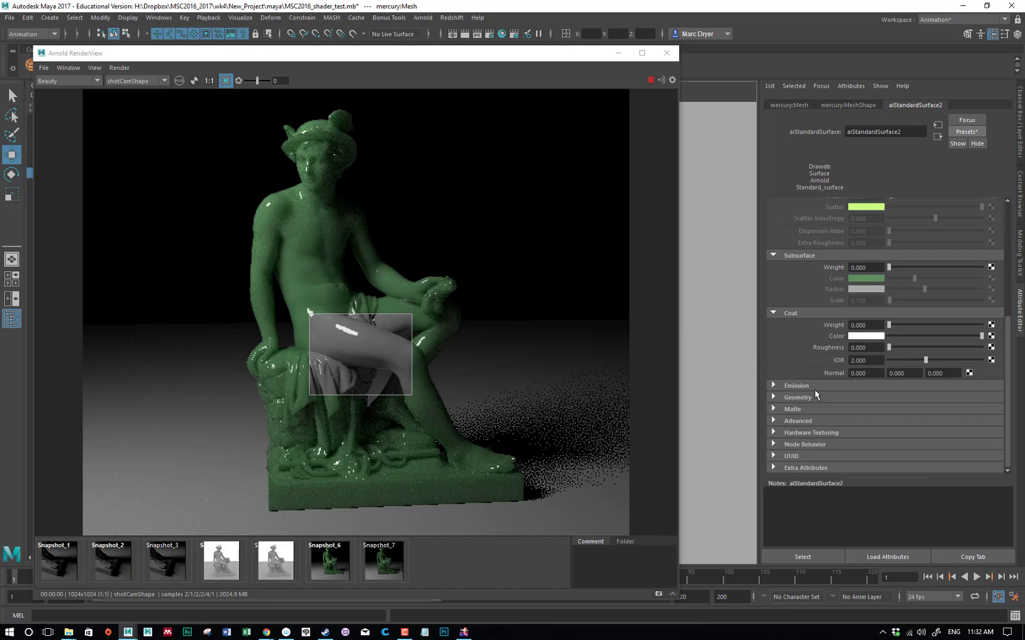
left_click(793, 386)
left_click_drag(889, 399, 926, 398)
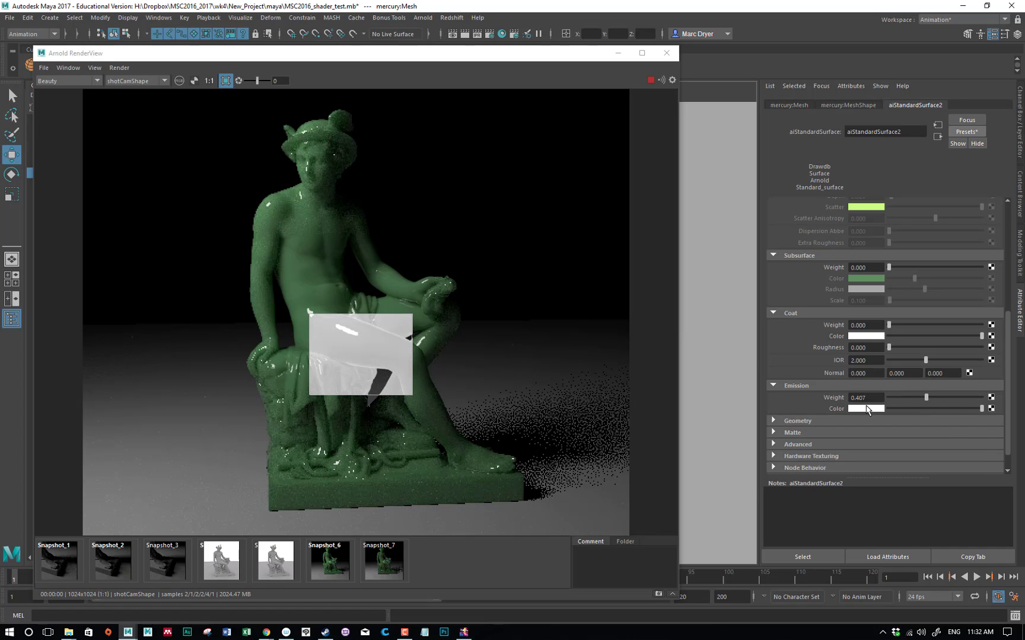
left_click(866, 408)
left_click(806, 399)
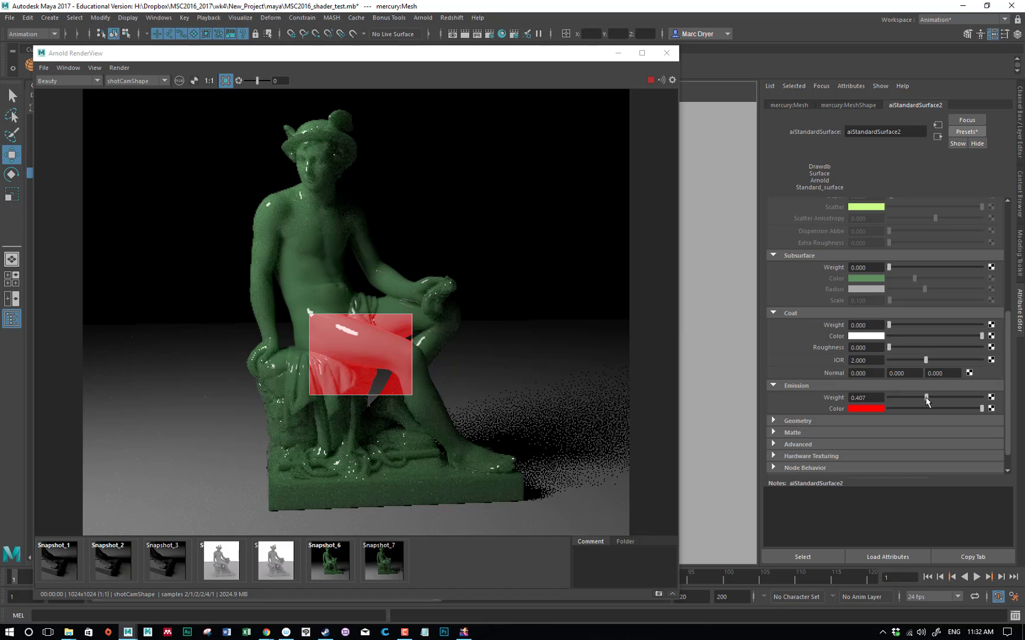
Redraw the render region over the statue's base, try an emission weight of 1, set it to 0, and turn the region off
left_click_drag(221, 443, 349, 536)
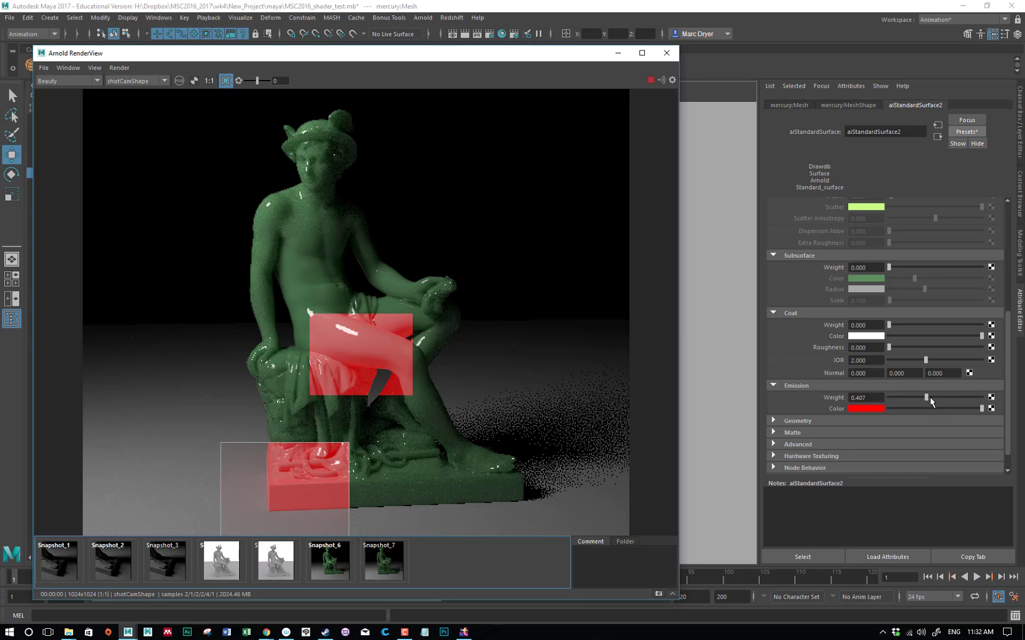
left_click_drag(927, 397, 984, 398)
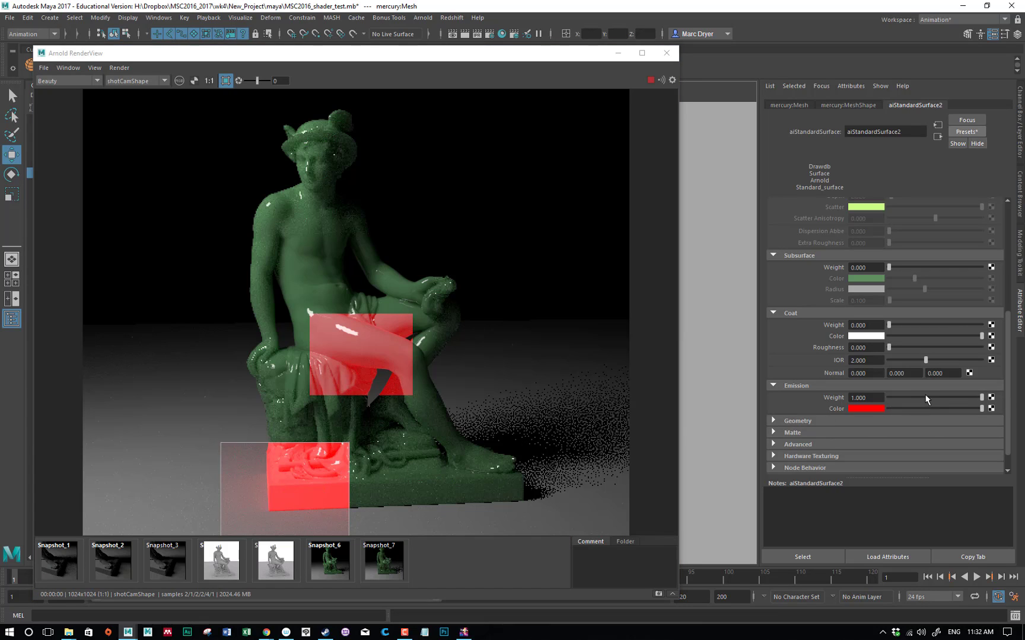
left_click_drag(981, 397, 866, 399)
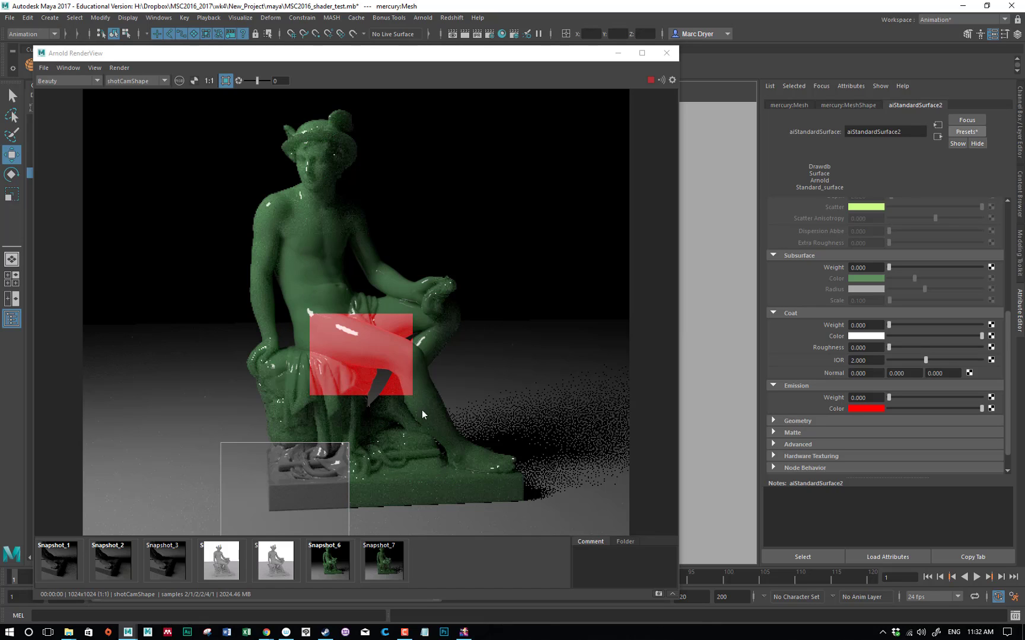
left_click(499, 353)
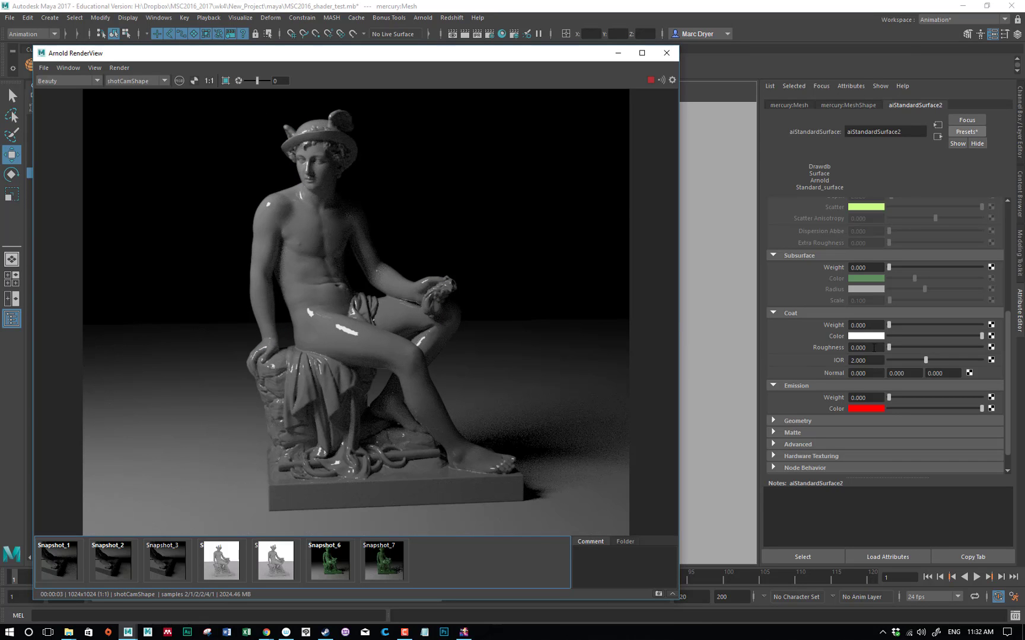
Expand the Geometry attributes, enable Thin Walled, and set the transmission weight to 1
scroll(873, 350, "down", 1)
left_click(798, 397)
scroll(816, 373, "down", 2)
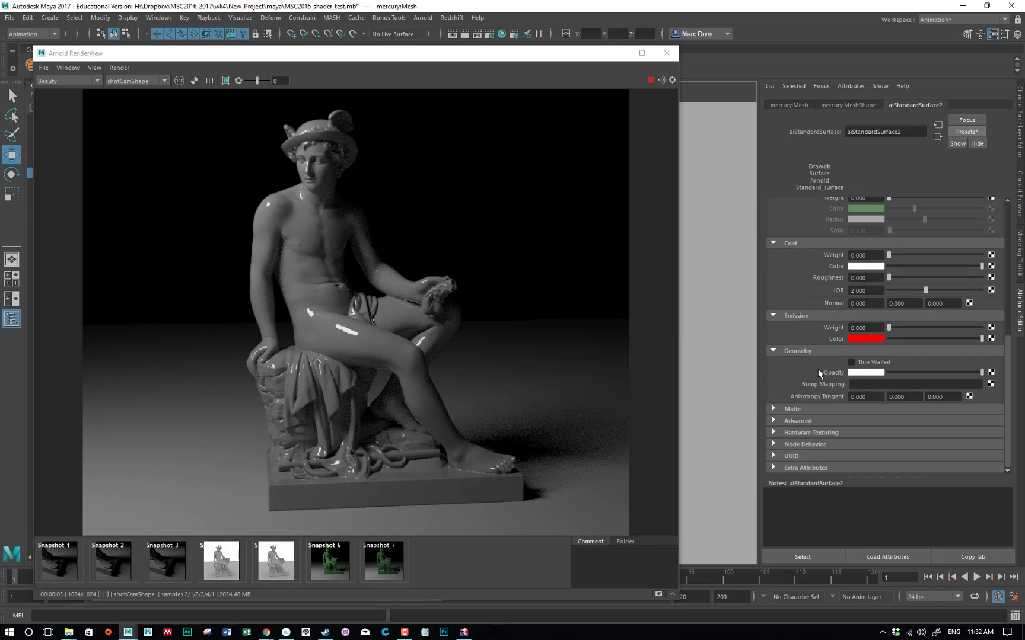
left_click(852, 363)
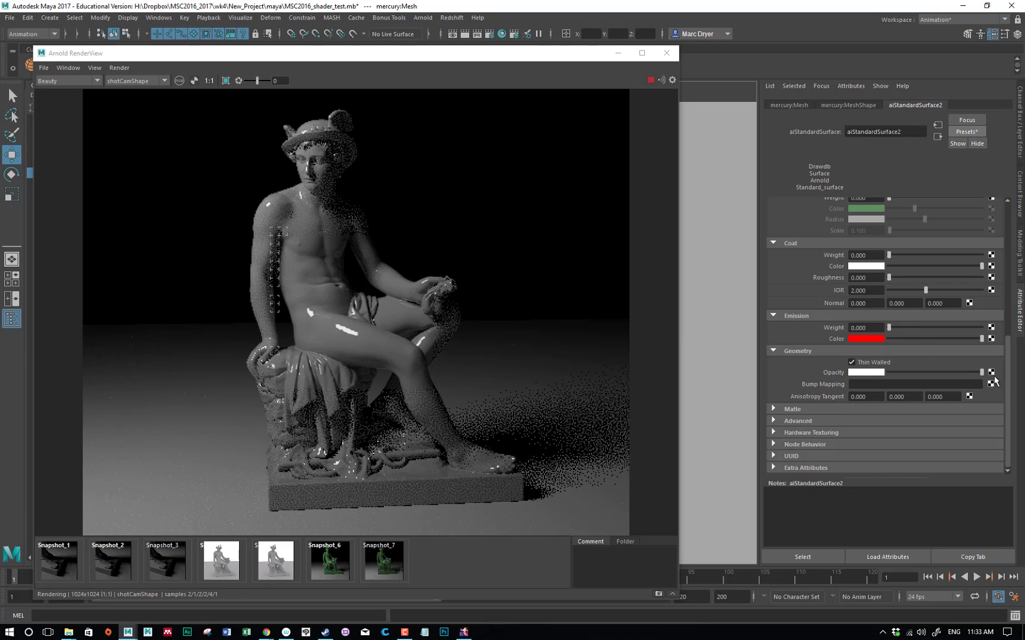
scroll(965, 291, "up", 8)
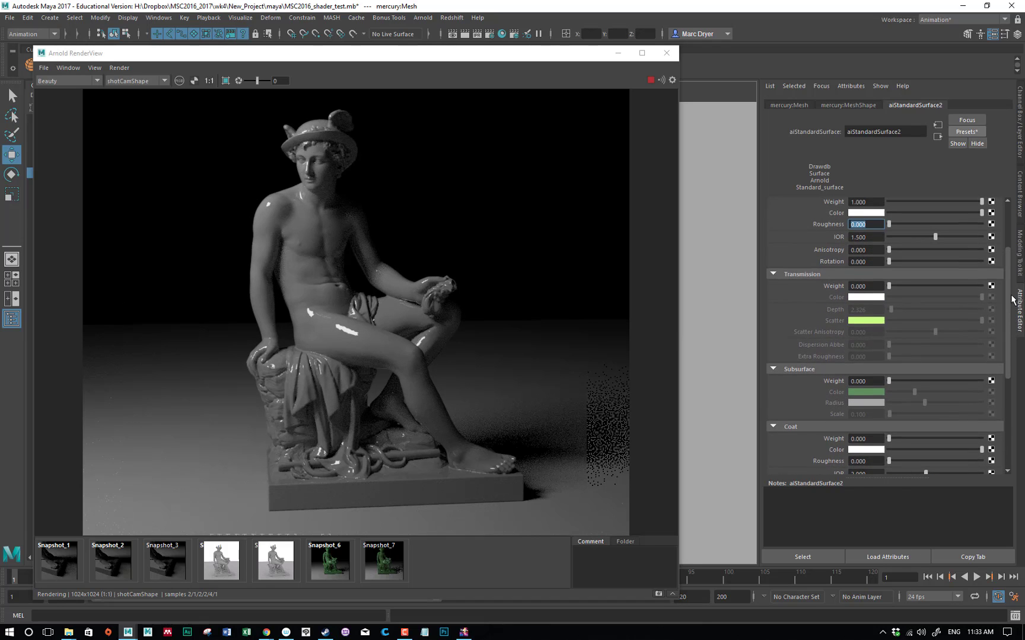
left_click_drag(889, 309, 976, 312)
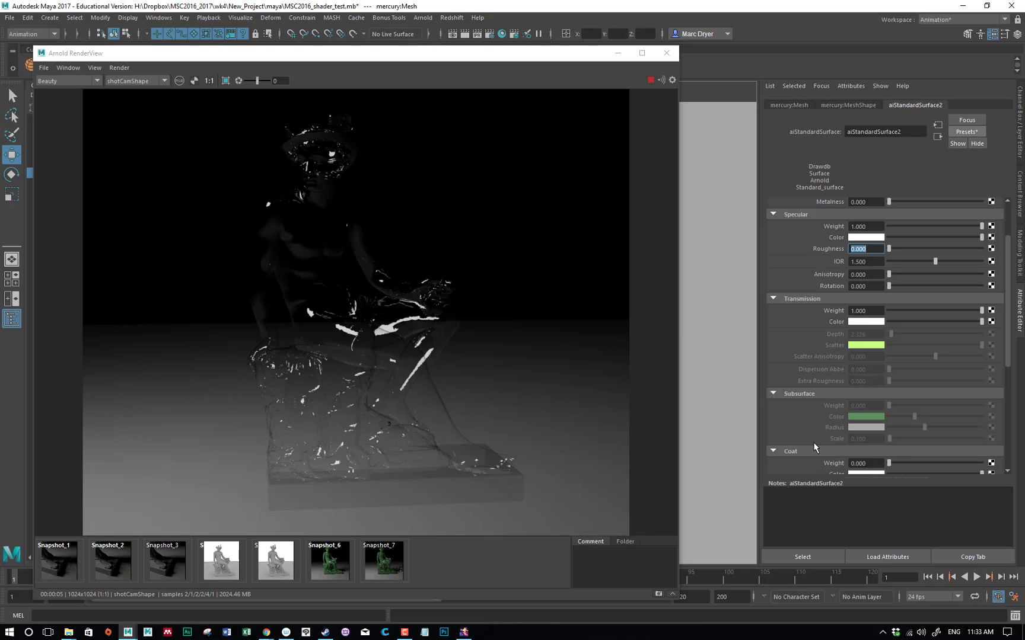
Disable Thin Walled and set the transmission weight back to 0
scroll(815, 448, "down", 4)
left_click(860, 444)
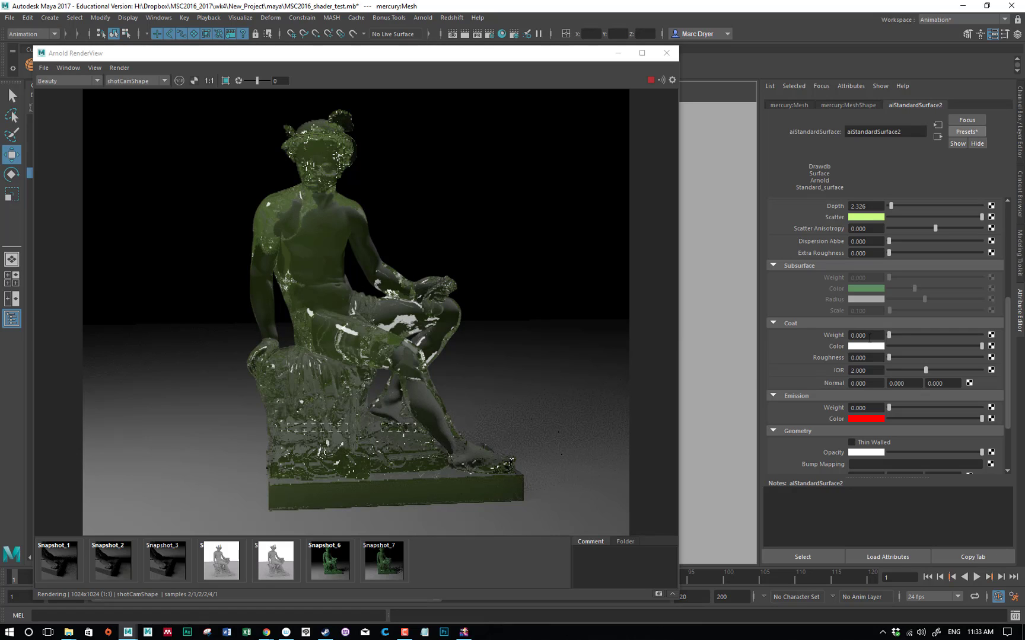
scroll(955, 260, "up", 5)
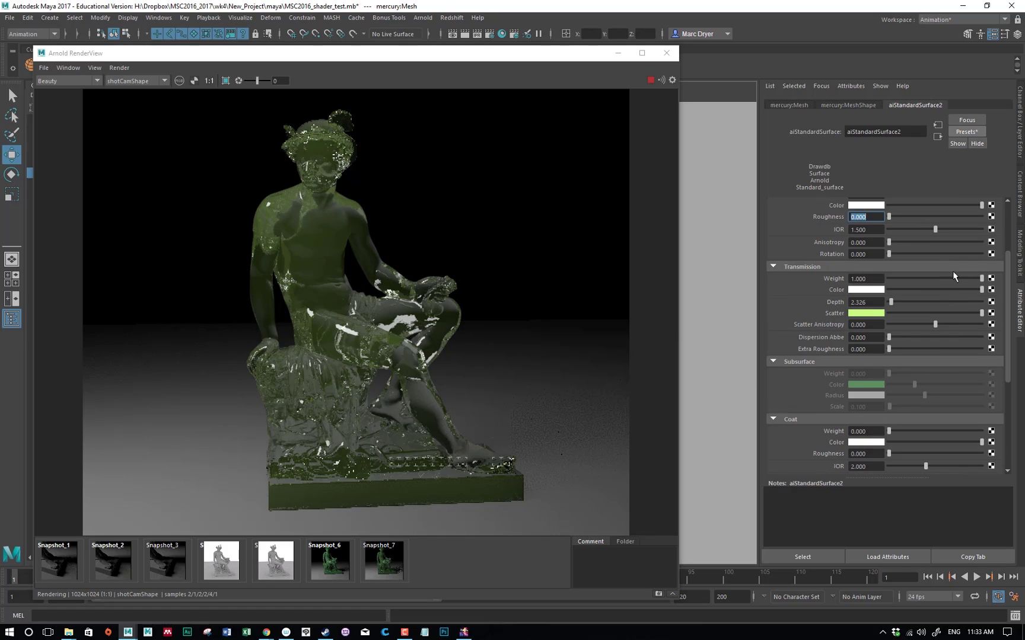
left_click_drag(896, 277, 886, 278)
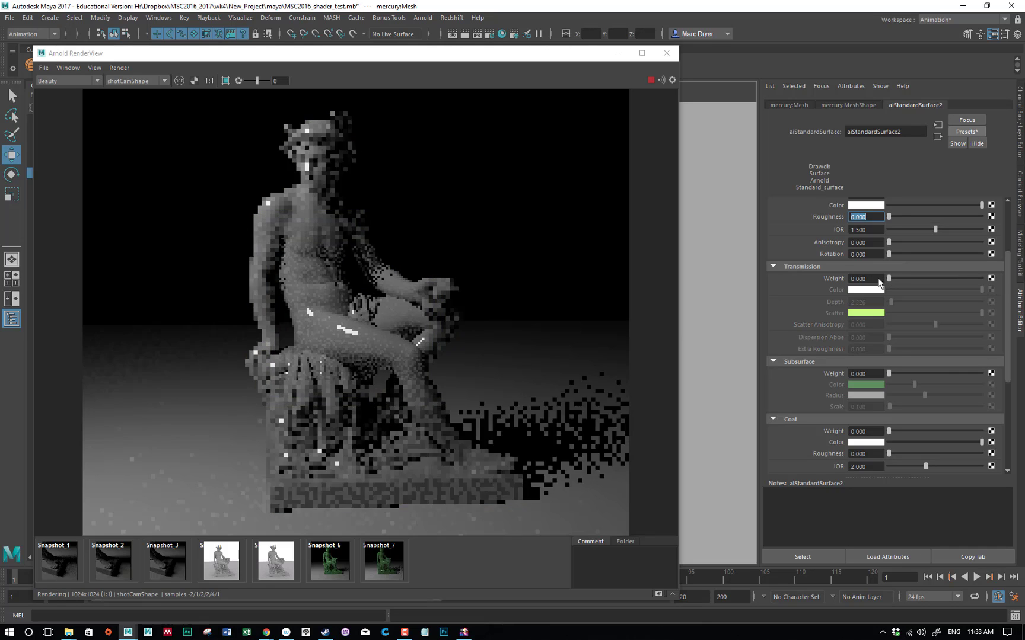
Expand the Matte attributes of the statue's shader
scroll(923, 372, "down", 9)
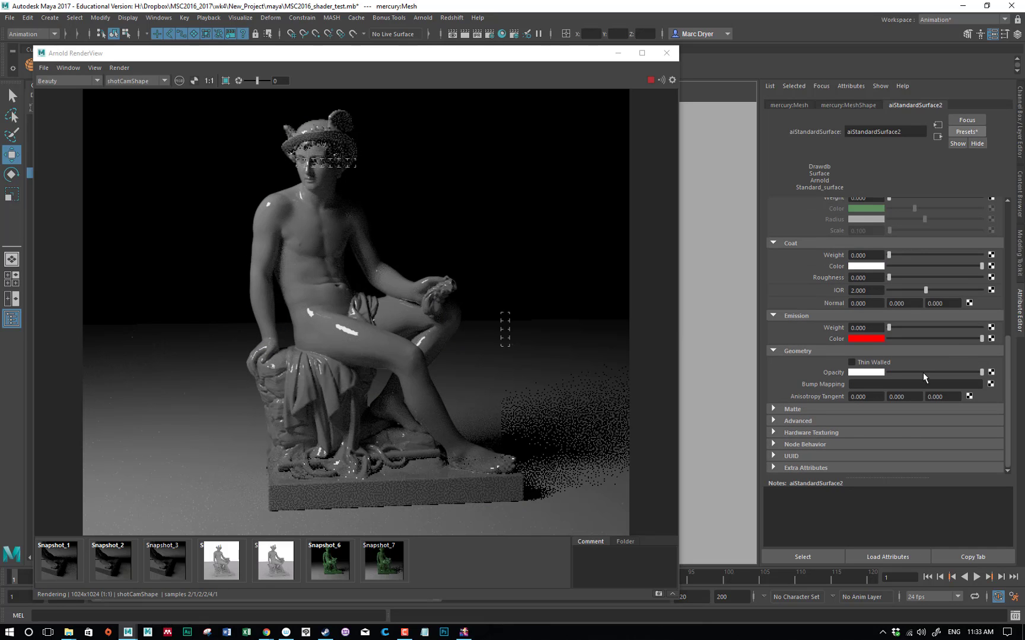
left_click(809, 413)
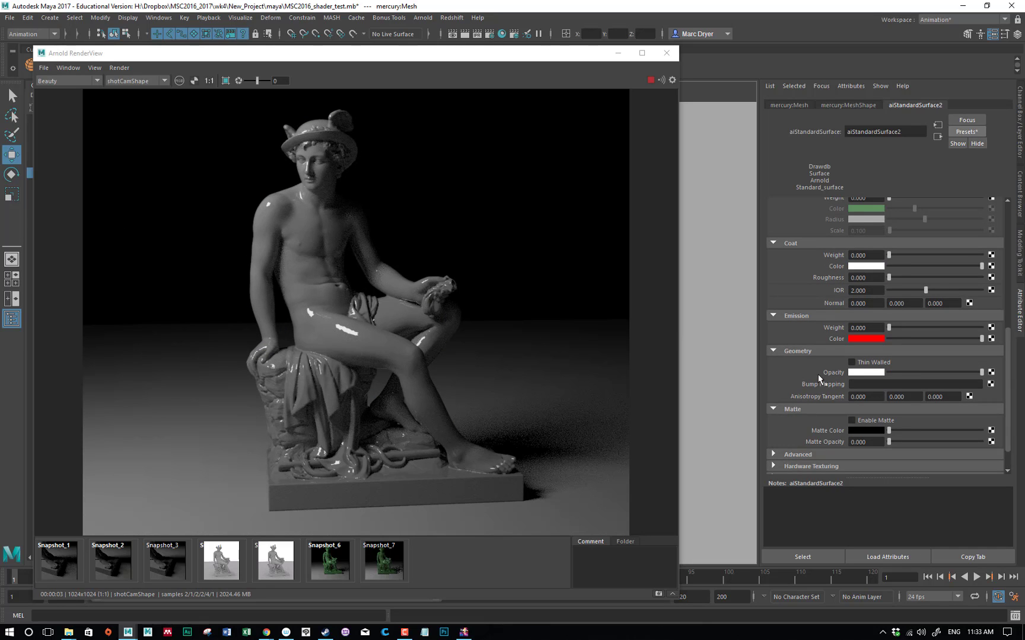
scroll(817, 374, "down", 2)
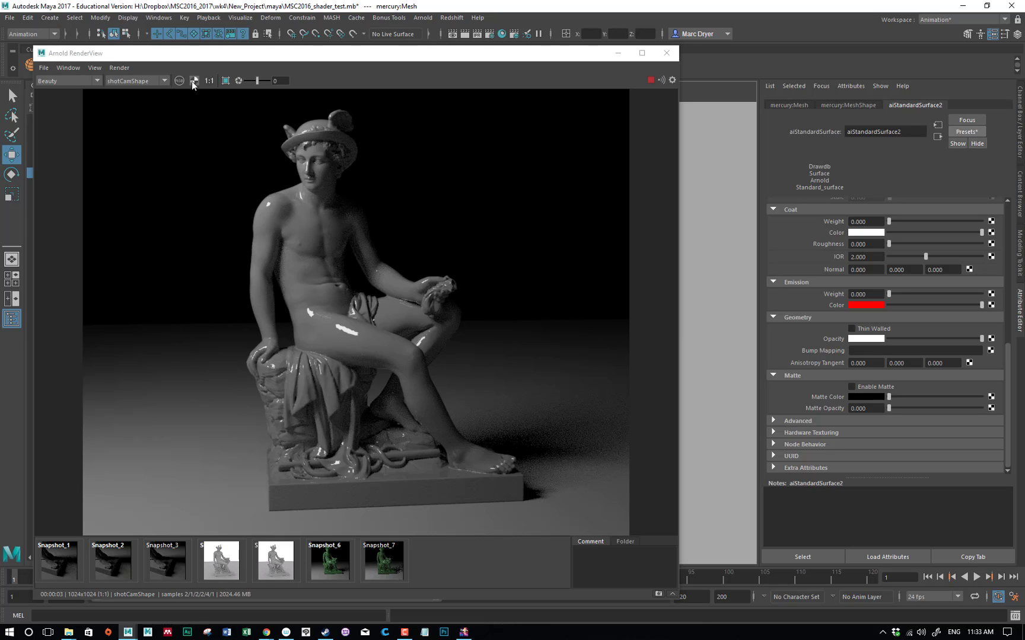
Move the render window aside and compare the render's color and alpha channels, ending on the alpha channel
left_click_drag(188, 54, 242, 42)
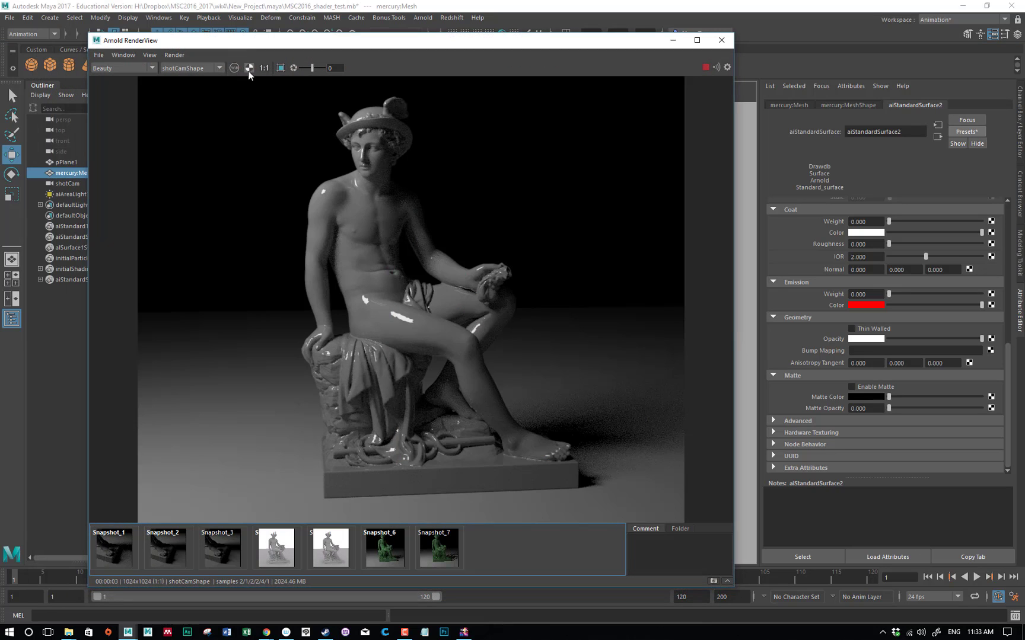
left_click(247, 69)
left_click(235, 69)
left_click(234, 70)
left_click(235, 72)
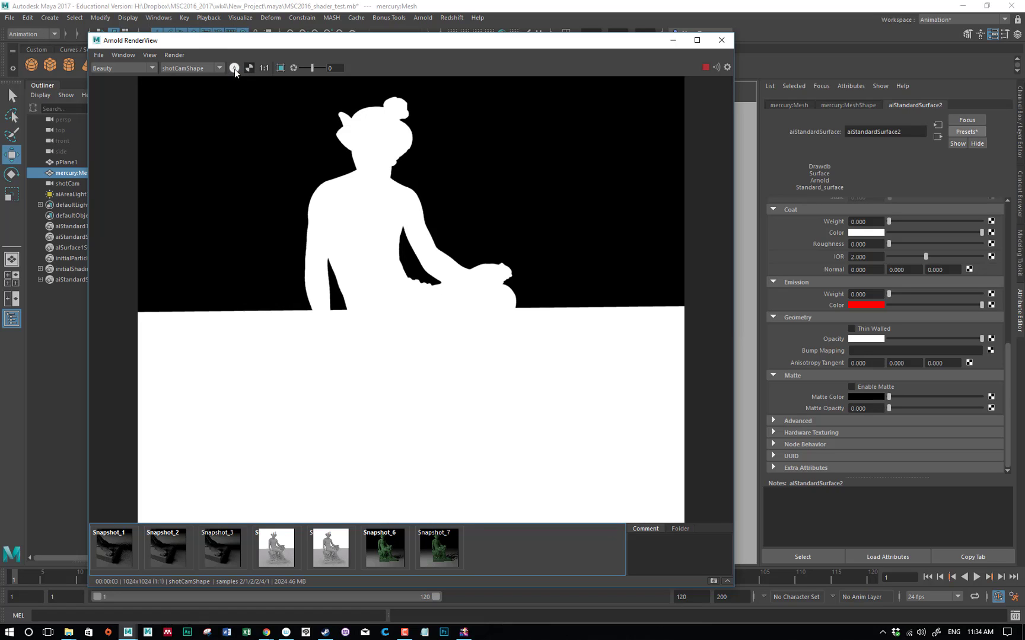
left_click(235, 69)
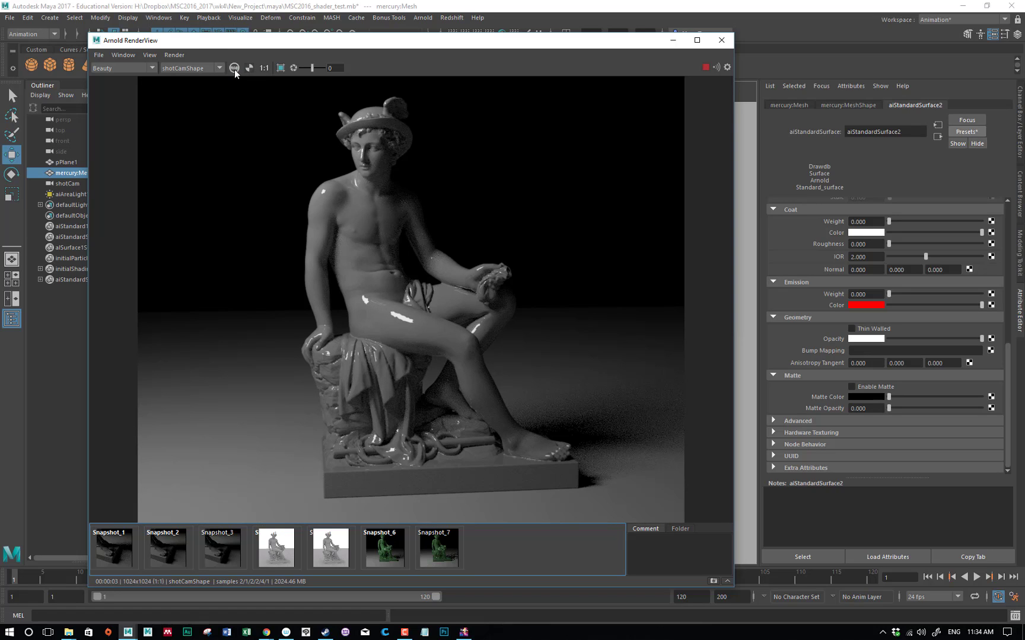
left_click(249, 70)
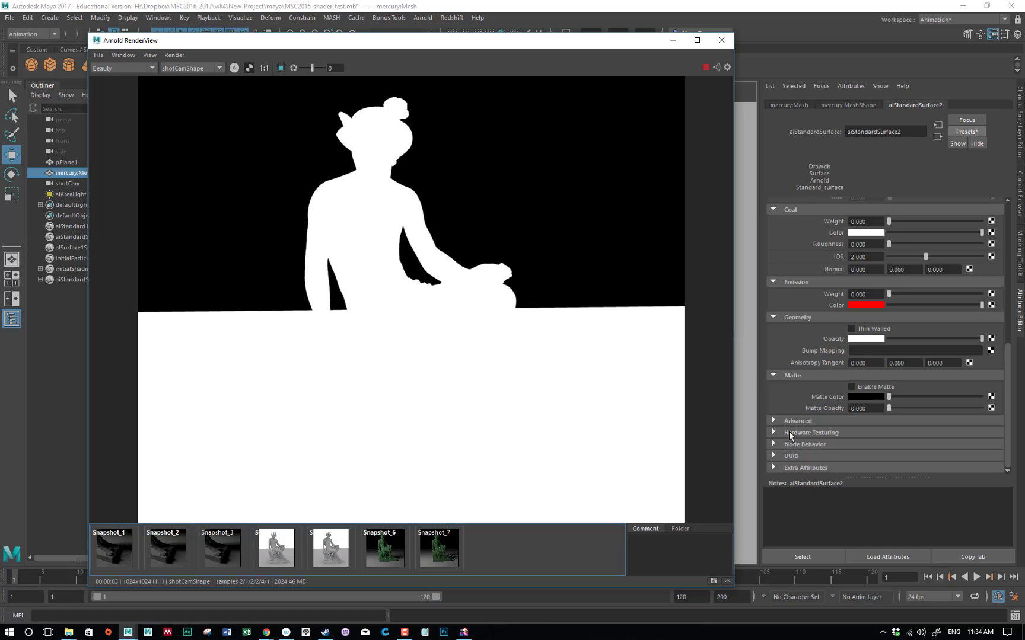
Try Enable Matte in the alpha and color displays, turn it off again, and expand the Advanced attributes
left_click(867, 386)
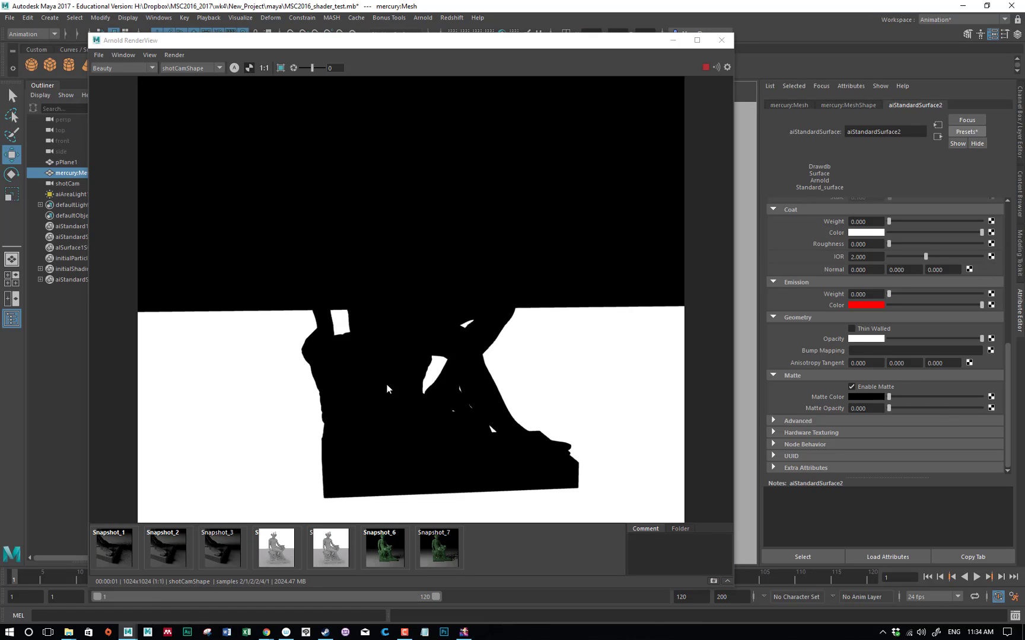
left_click(249, 69)
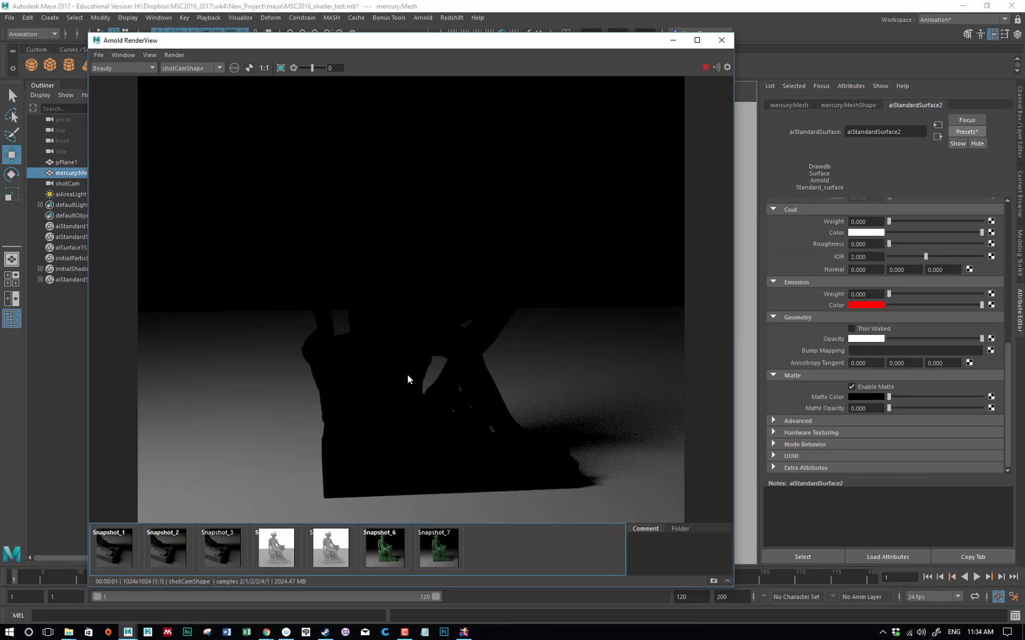
left_click(852, 386)
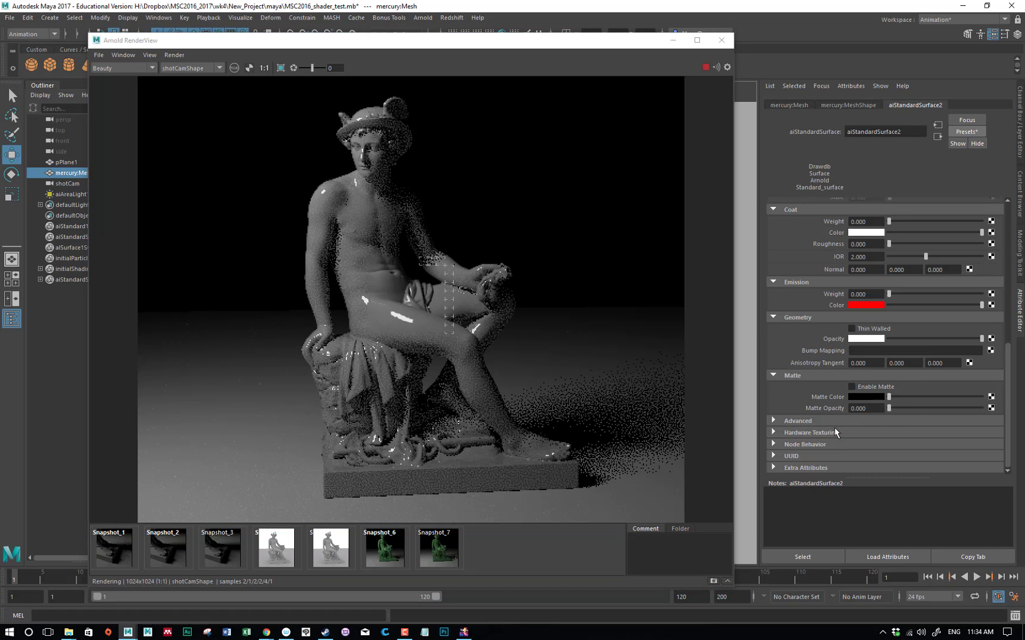
left_click(801, 421)
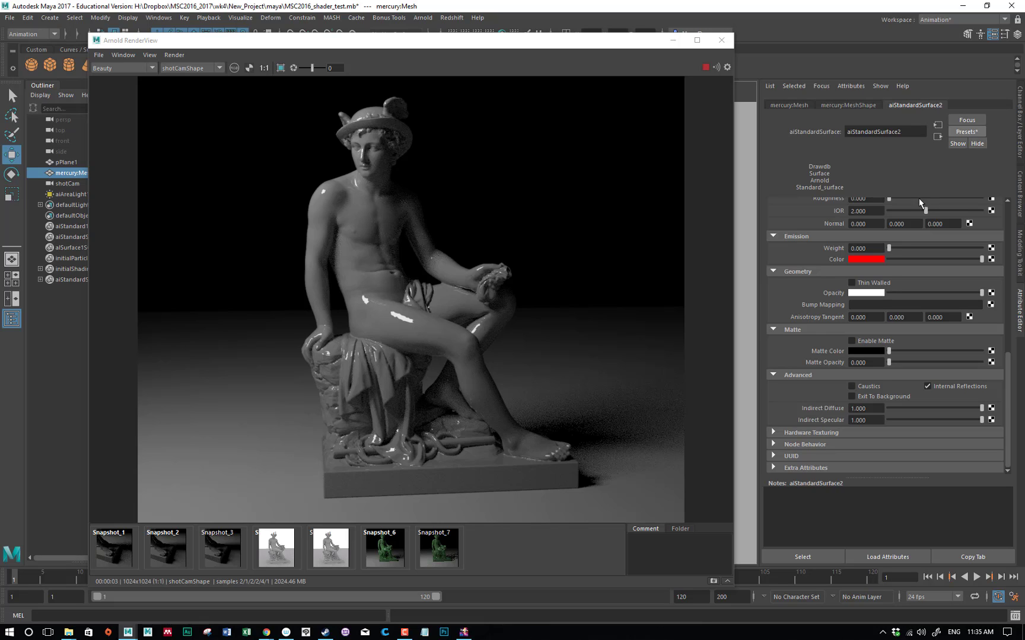
left_click(960, 130)
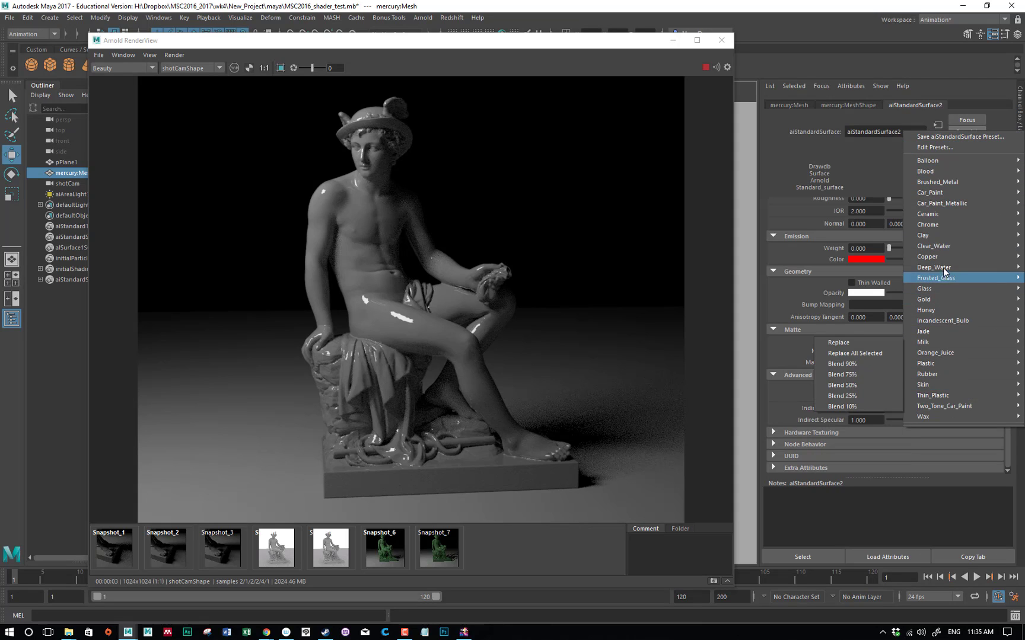
mouse_move(943, 261)
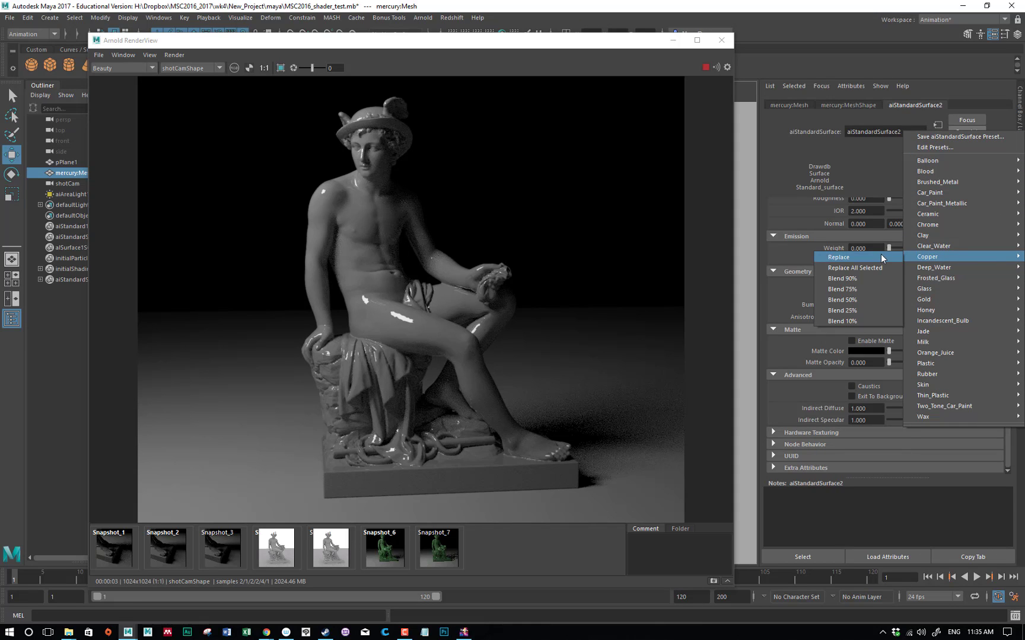
left_click(849, 151)
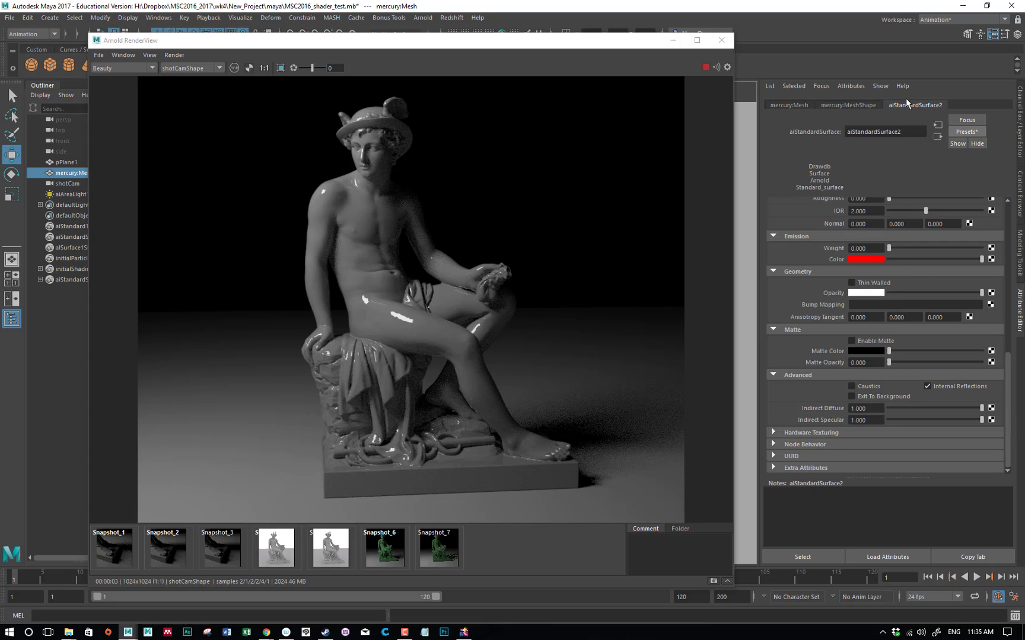
Replace the statue shader's settings with the Jade preset
left_click(969, 131)
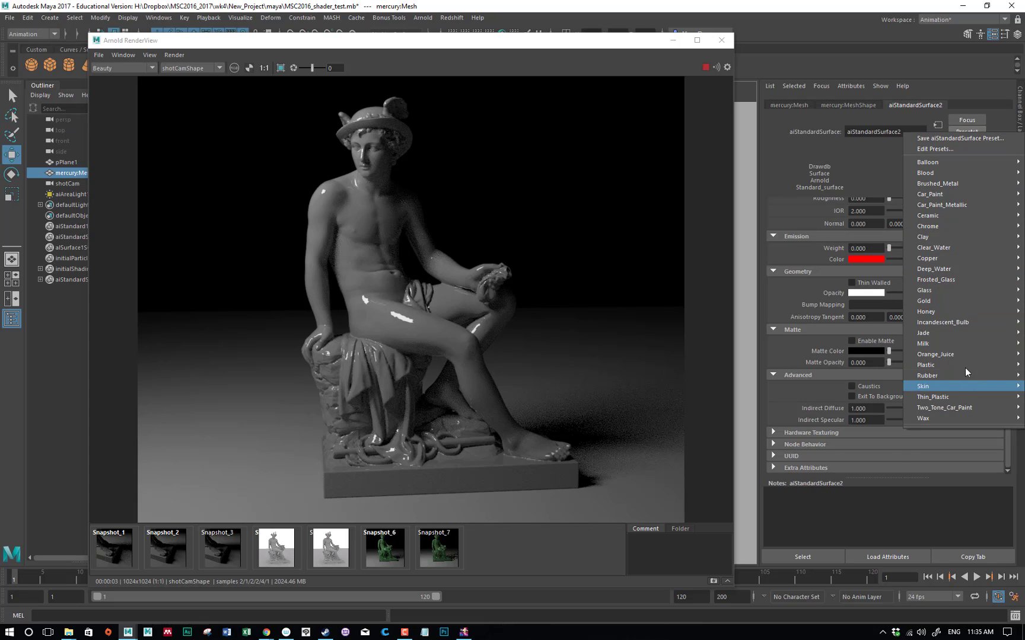
mouse_move(960, 332)
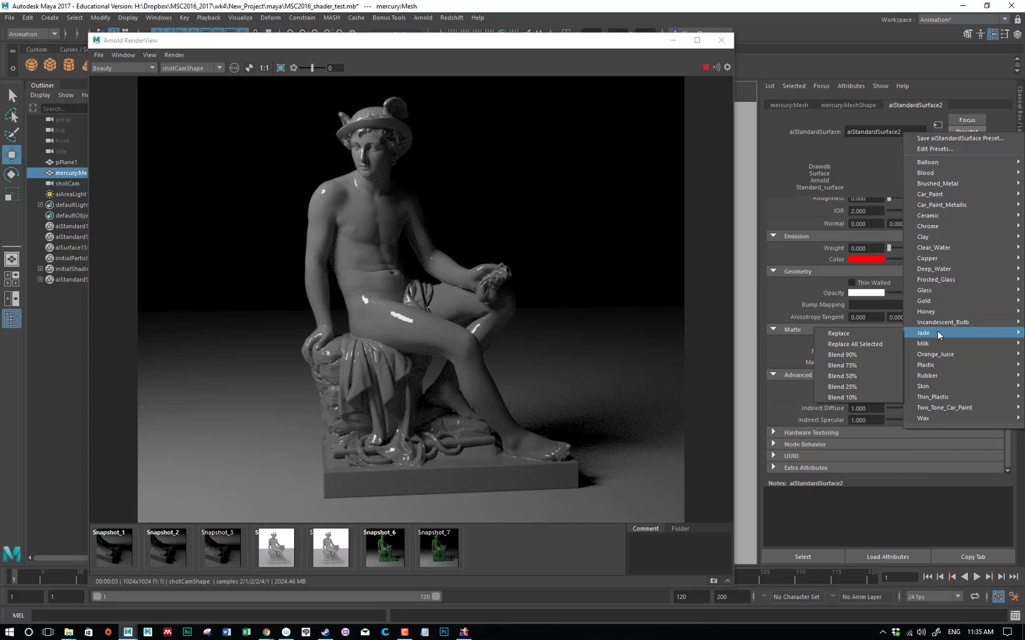
left_click(849, 333)
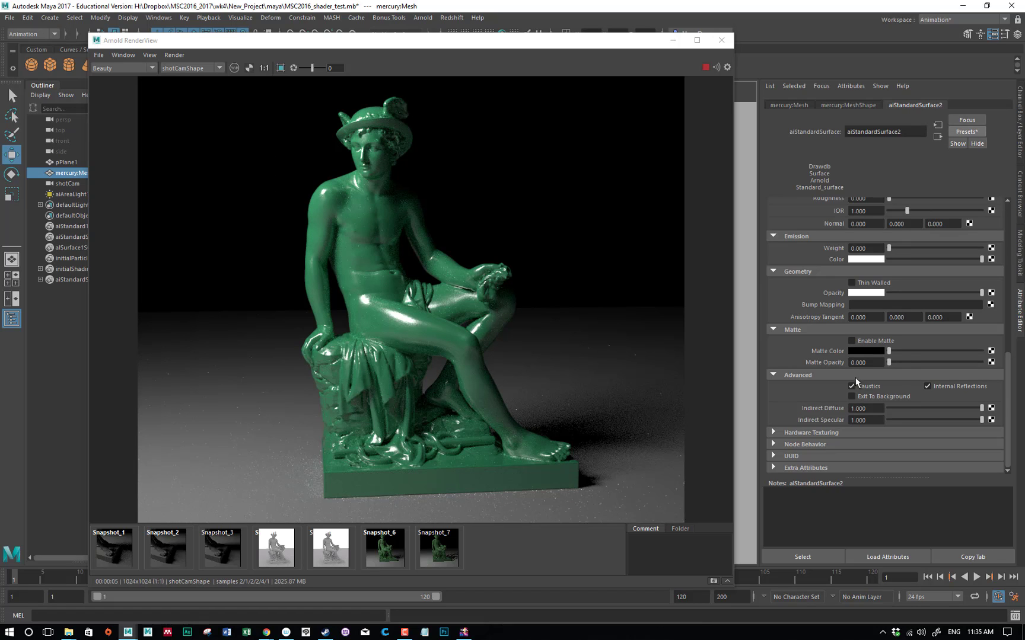
Raise the subsurface weight of the jade material to 0.424
scroll(905, 308, "up", 3)
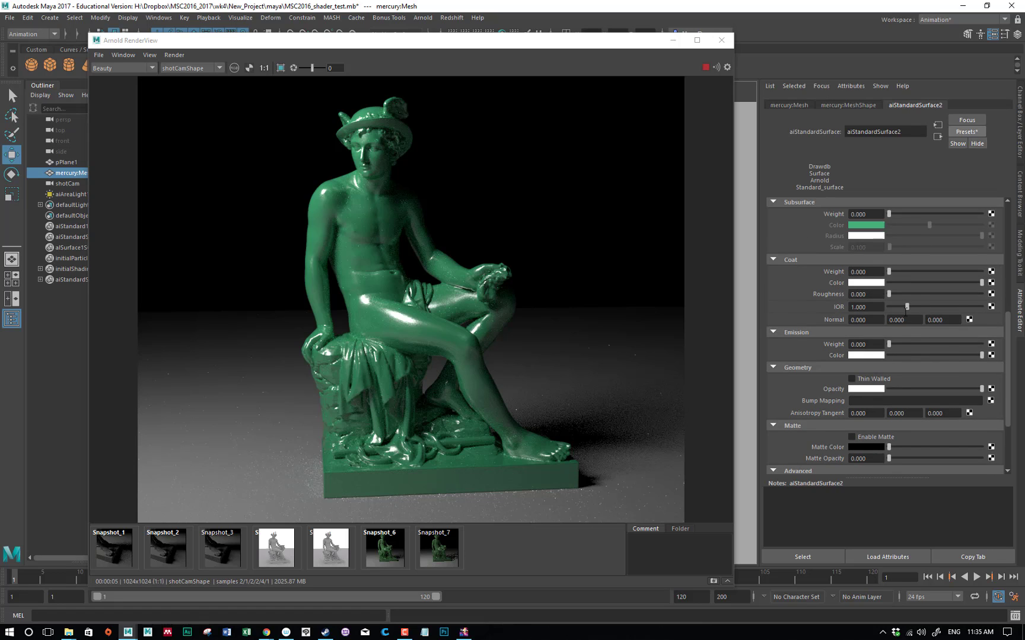
scroll(918, 345, "up", 3)
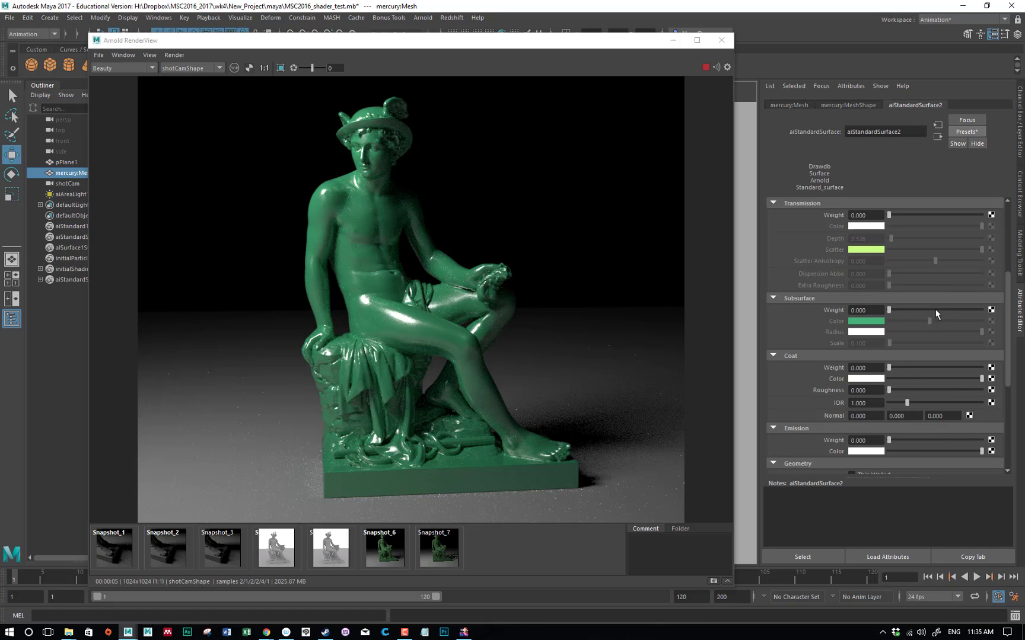
left_click_drag(921, 309, 927, 310)
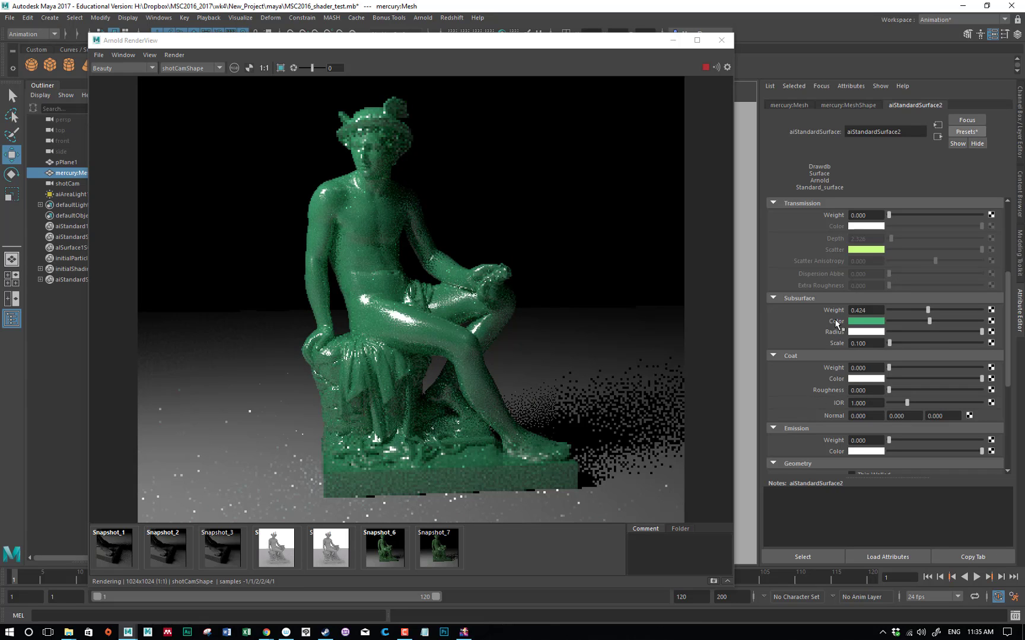
scroll(835, 317, "up", 4)
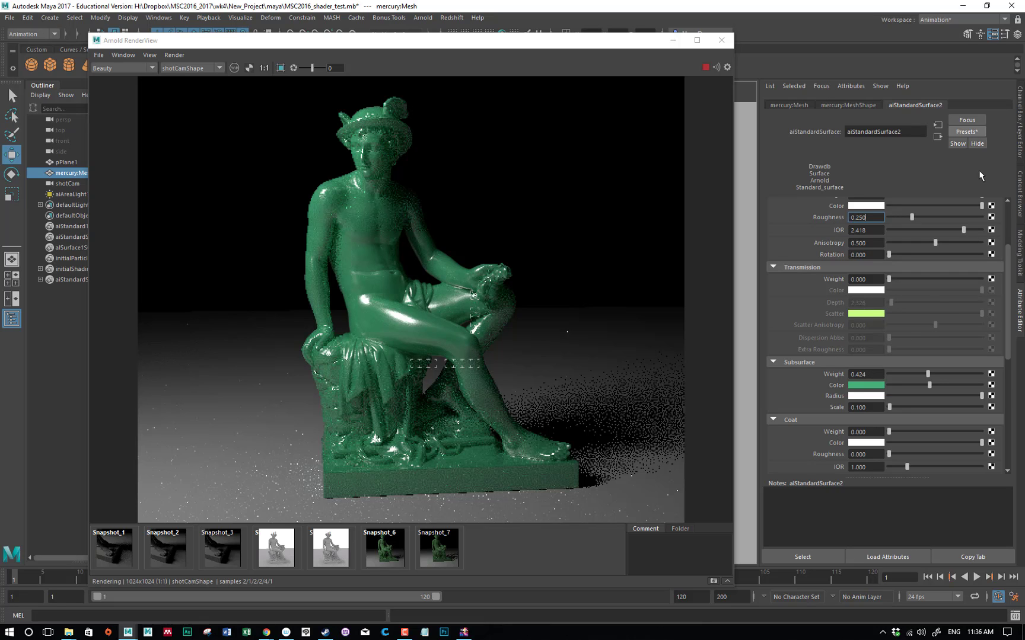
Replace the statue shader's settings with the Balloon preset
left_click(965, 132)
mouse_move(961, 162)
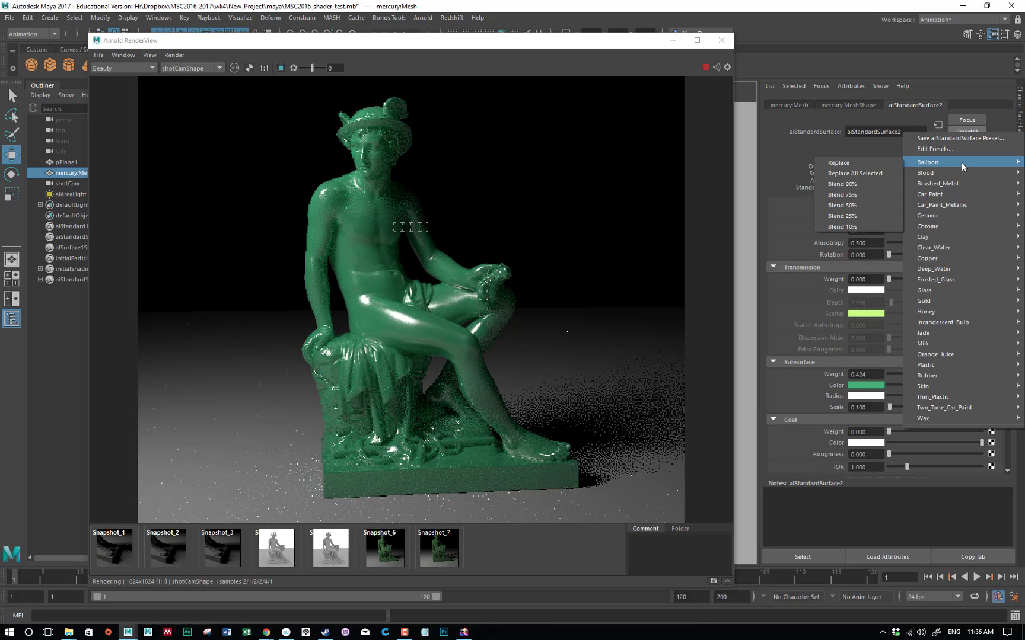
left_click(894, 163)
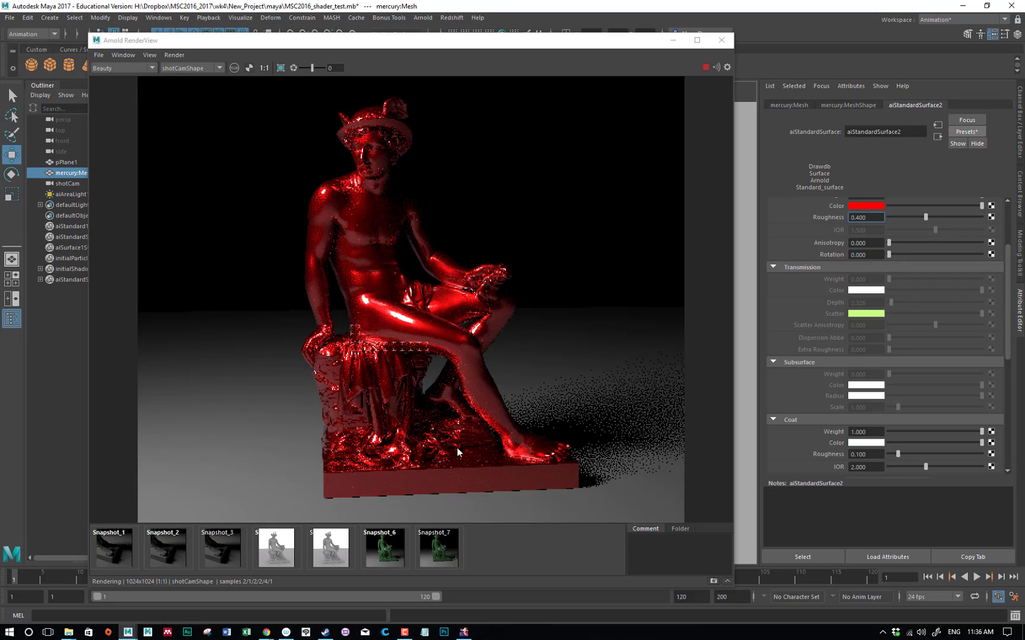
Replace the statue shader's settings with the Skin preset
left_click(966, 132)
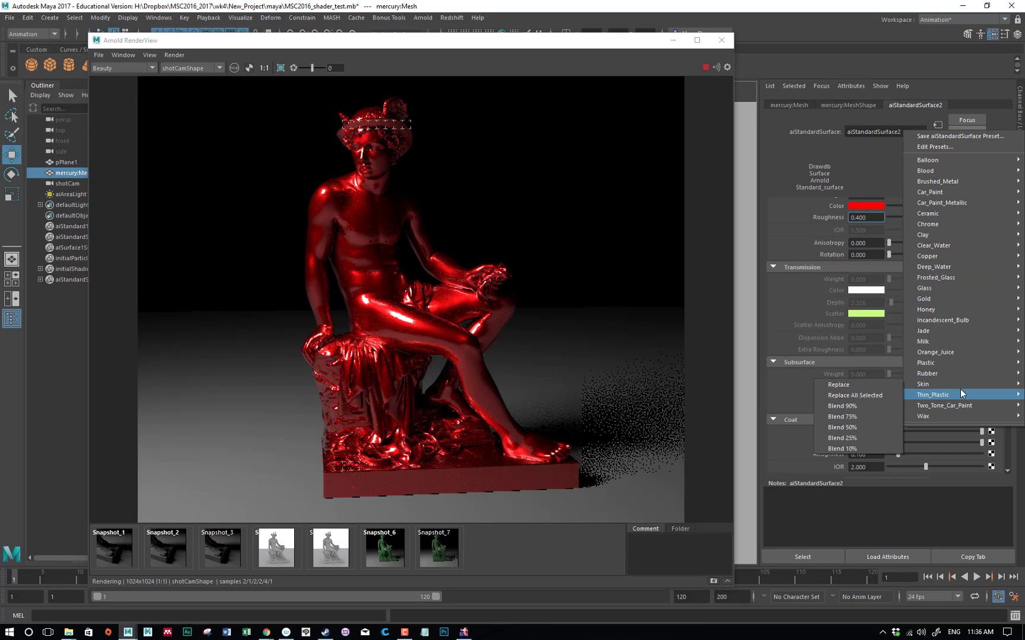
mouse_move(929, 385)
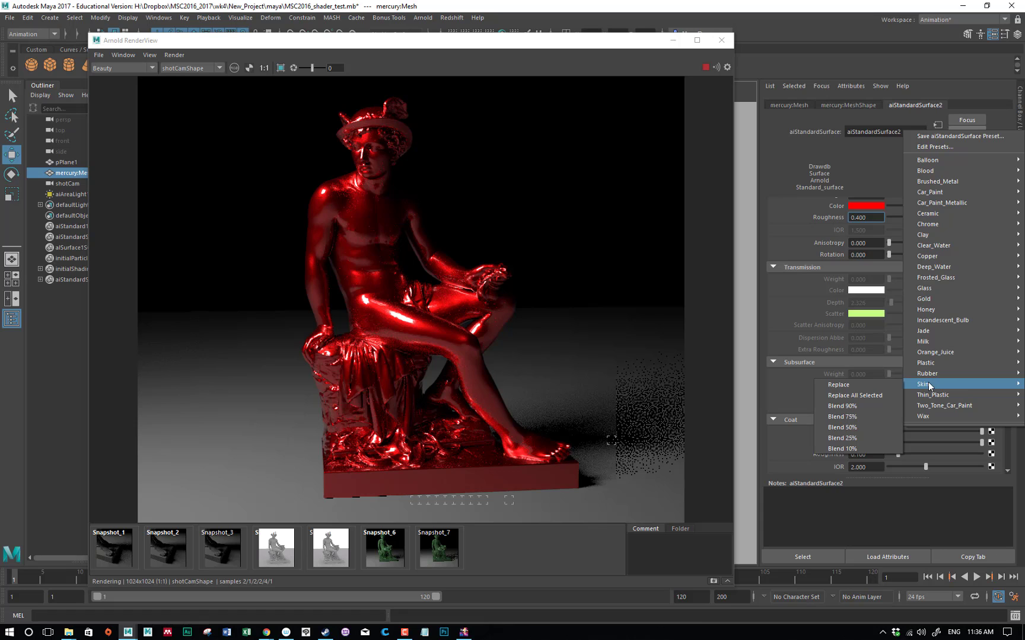
left_click(832, 384)
Set the subsurface scale of the skin material to 0.1
scroll(830, 380, "down", 2)
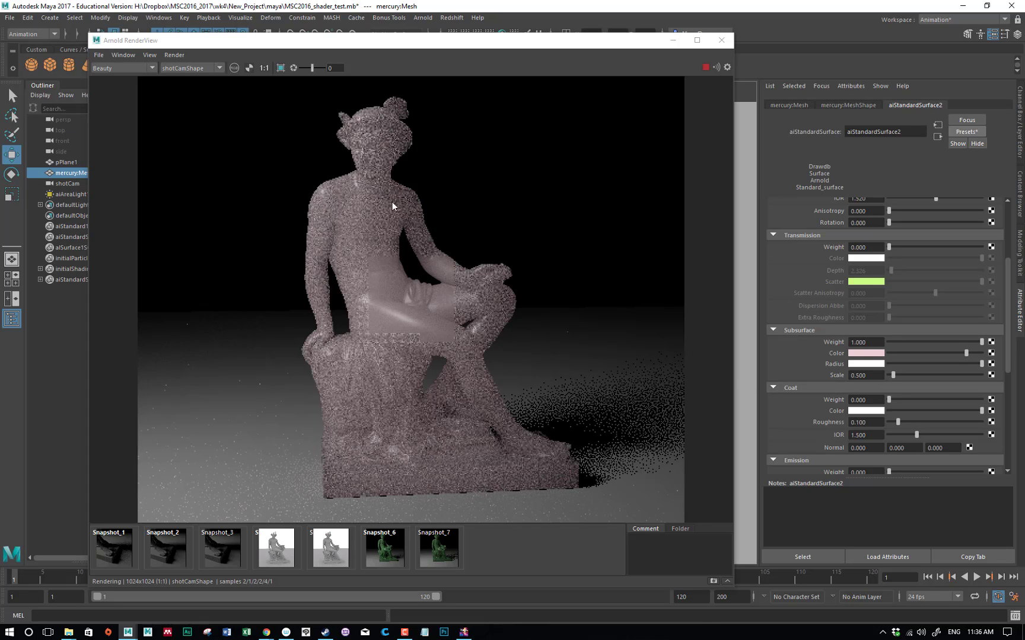
left_click(875, 375)
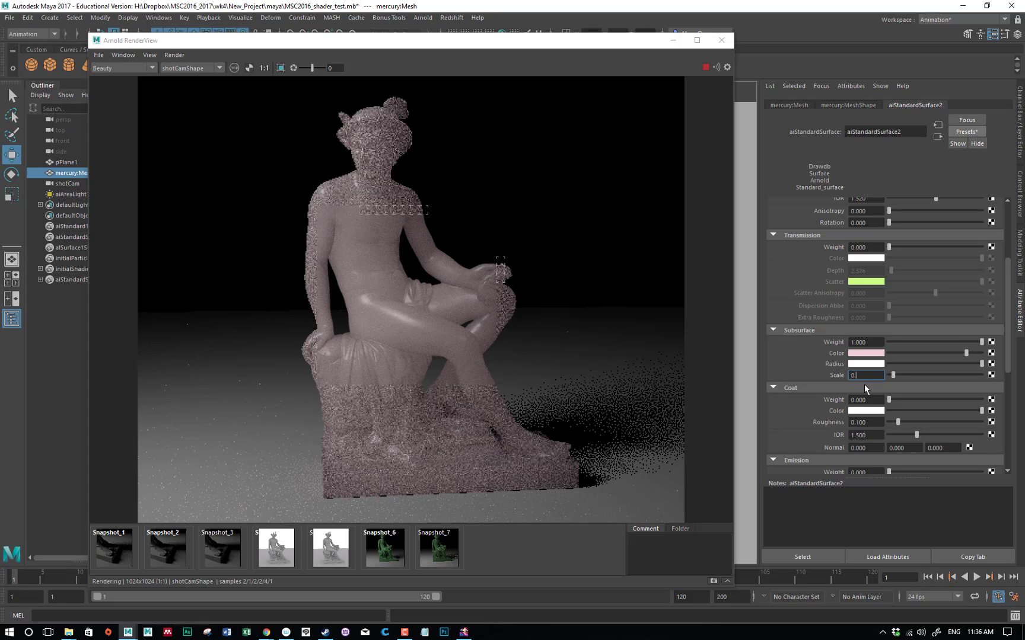
type("0.1")
key("Return")
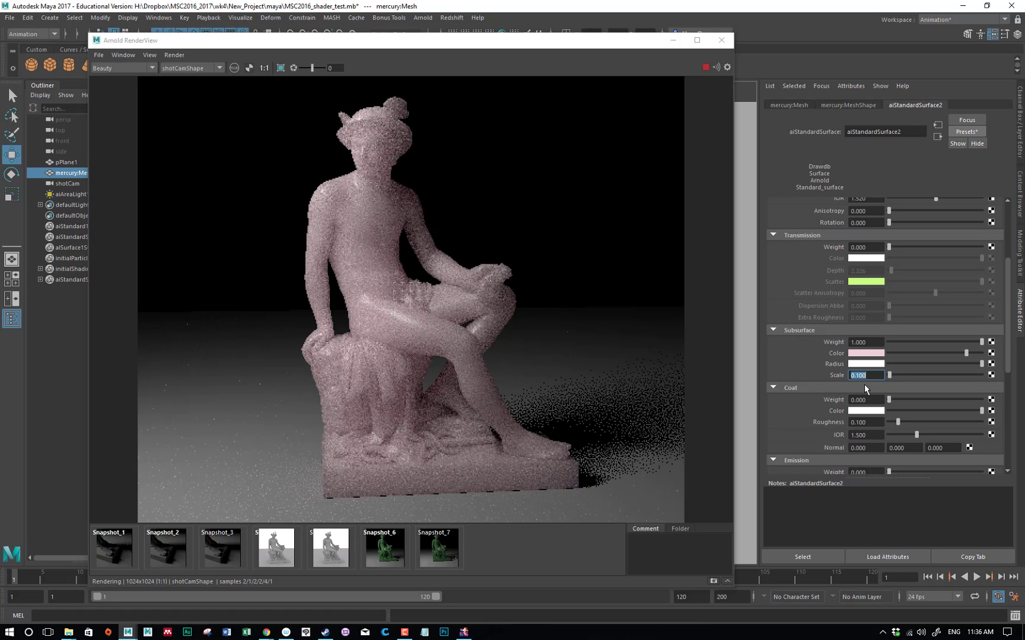
Replace the statue shader's settings with the Chrome preset
left_click(973, 132)
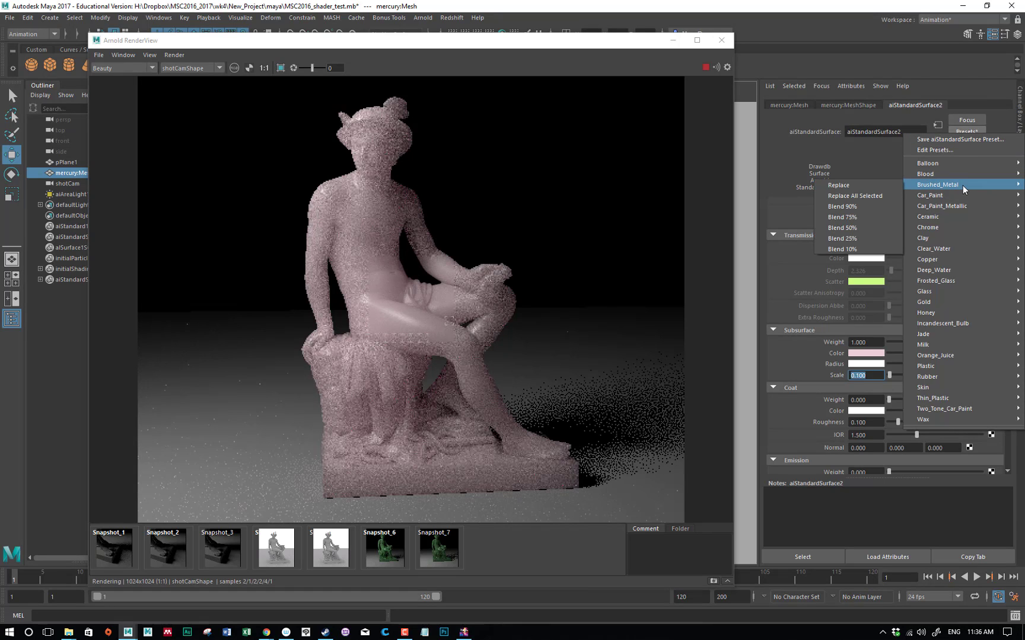
mouse_move(957, 227)
left_click(881, 229)
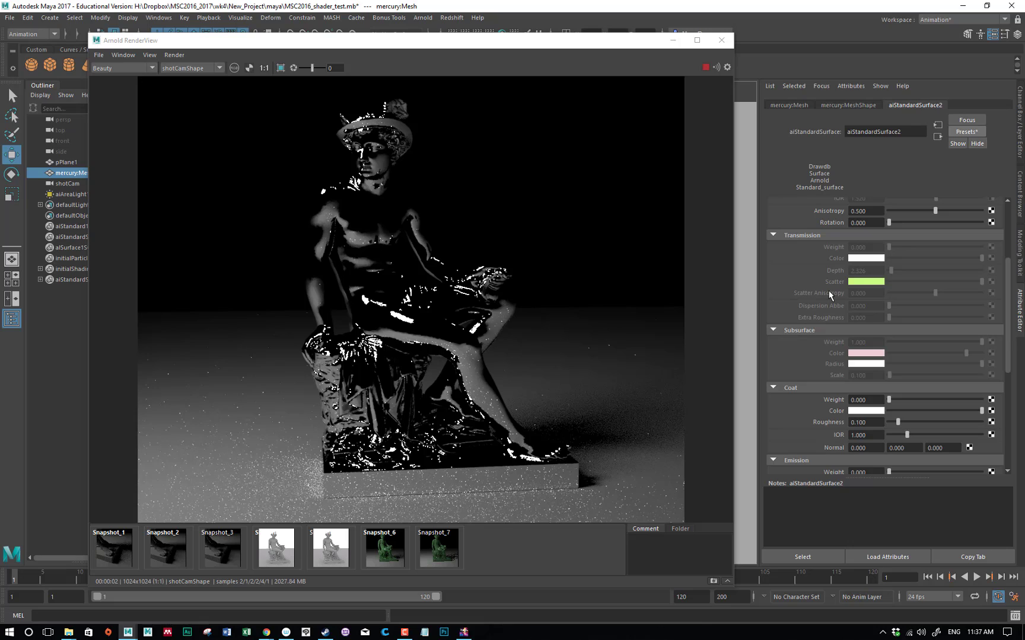
left_click(977, 130)
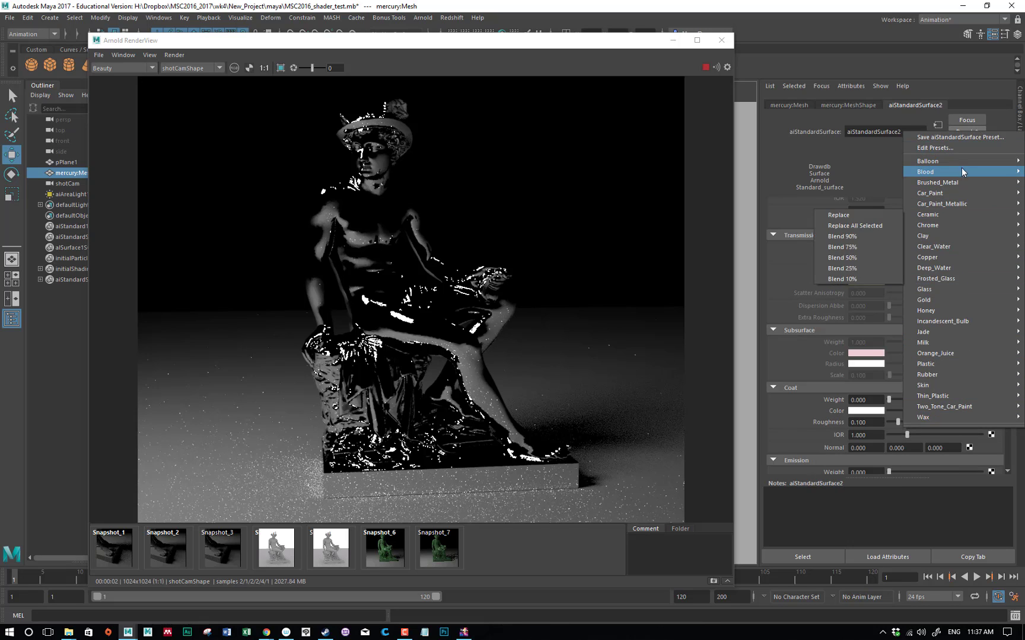
left_click(858, 158)
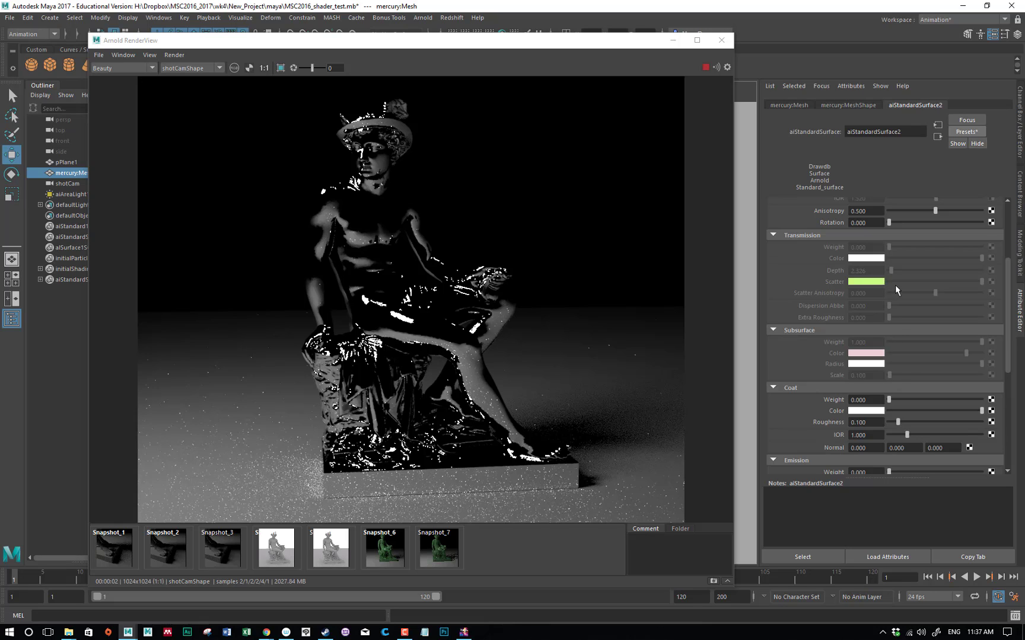
scroll(894, 285, "up", 3)
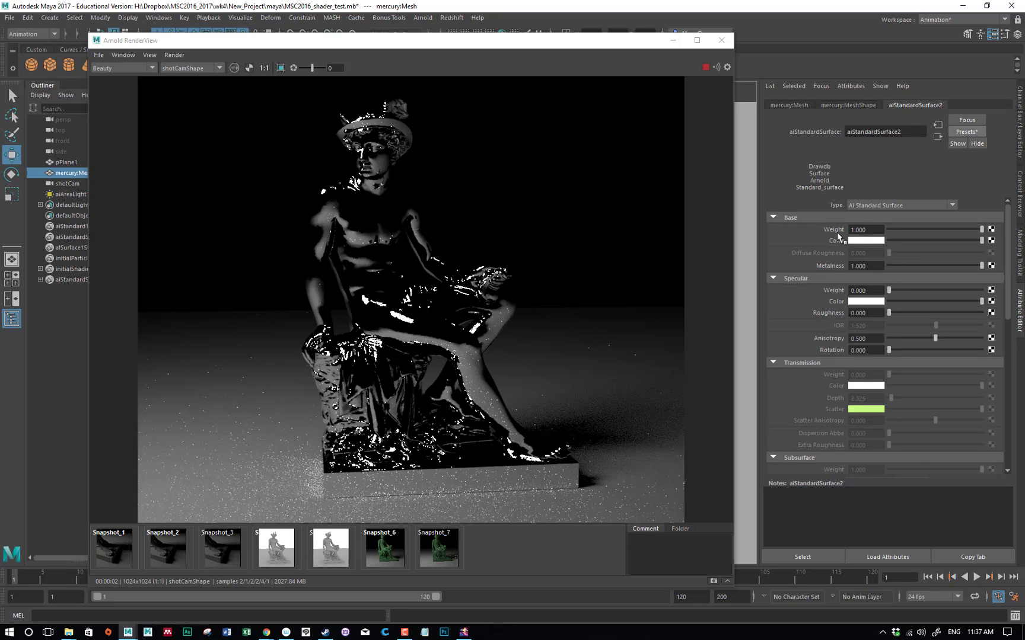